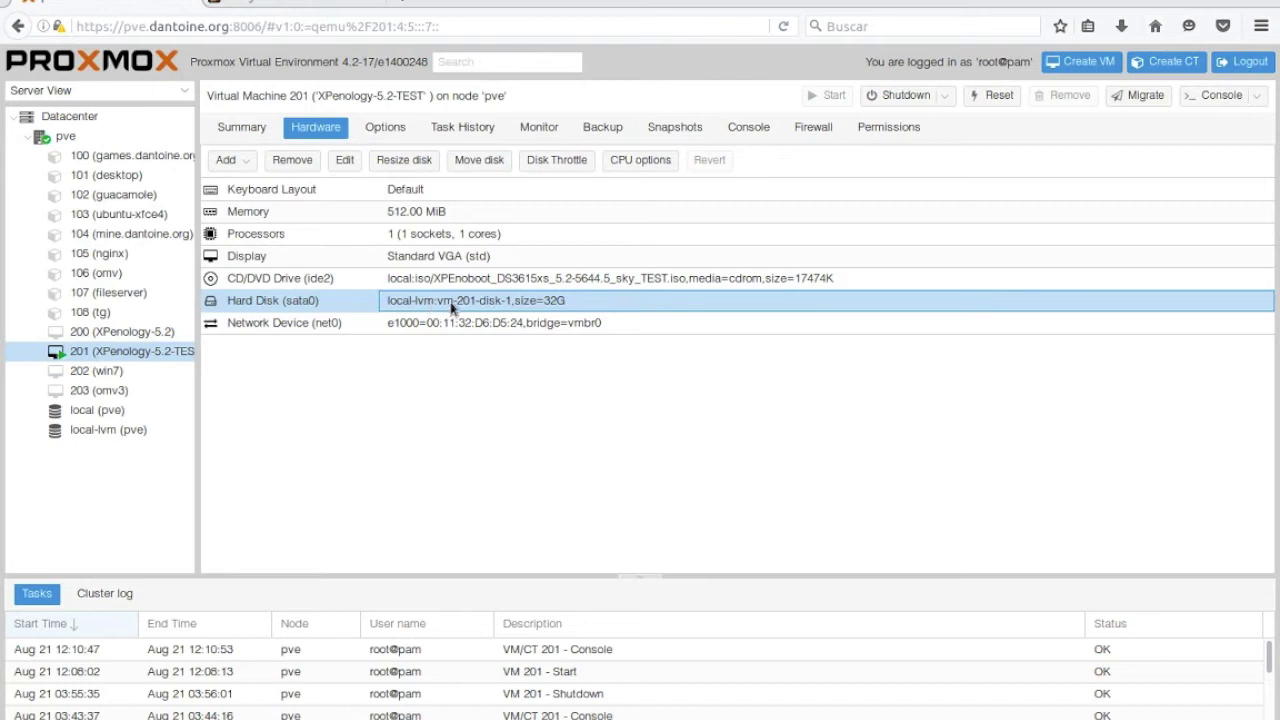
- Review the disk images and the size and usage summary of the local-lvm storage
{"action": "left_click", "coordinate": [137, 429]}
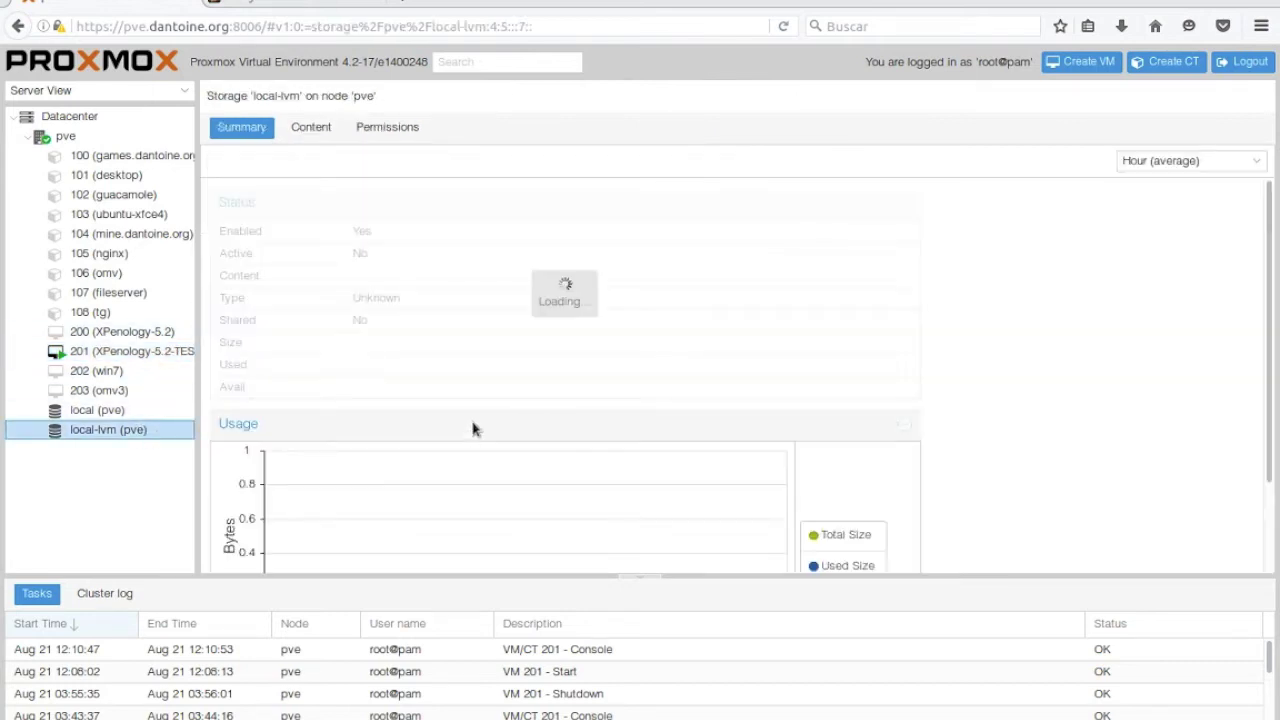
{"action": "left_click", "coordinate": [311, 127]}
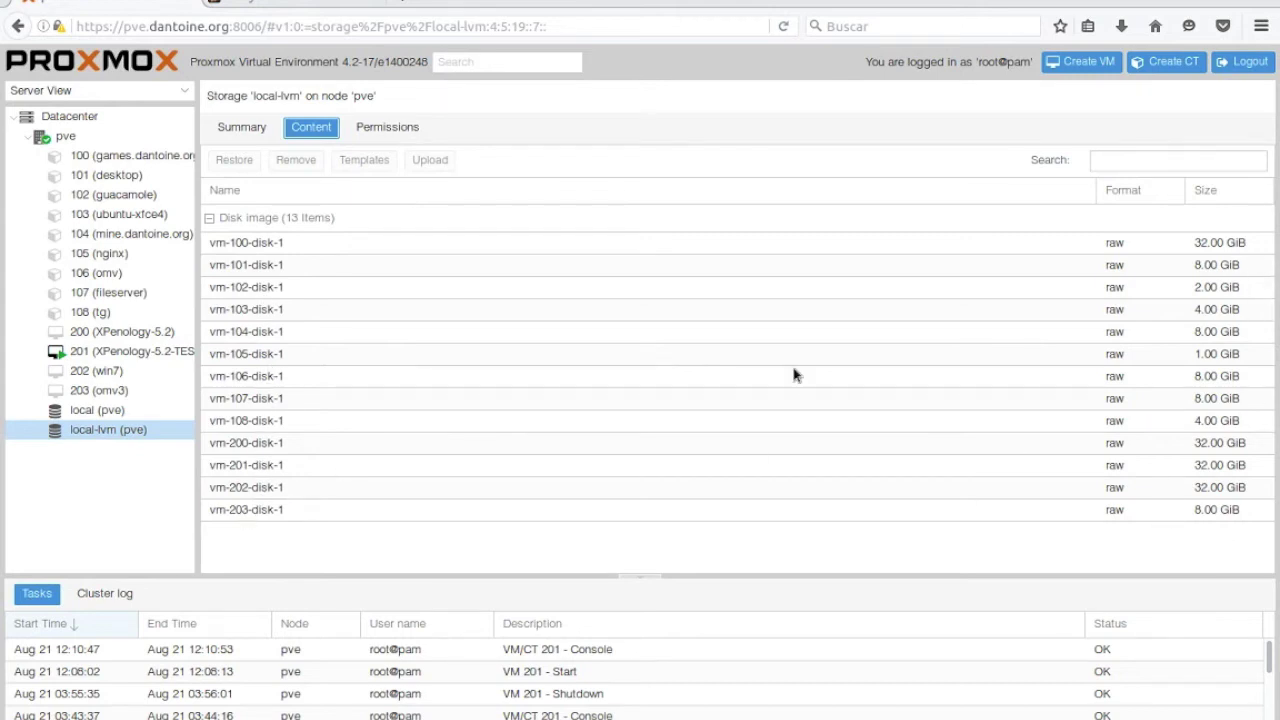
{"action": "left_click", "coordinate": [246, 127]}
{"action": "scroll", "coordinate": [968, 340], "scroll_direction": "down", "scroll_amount": 2}
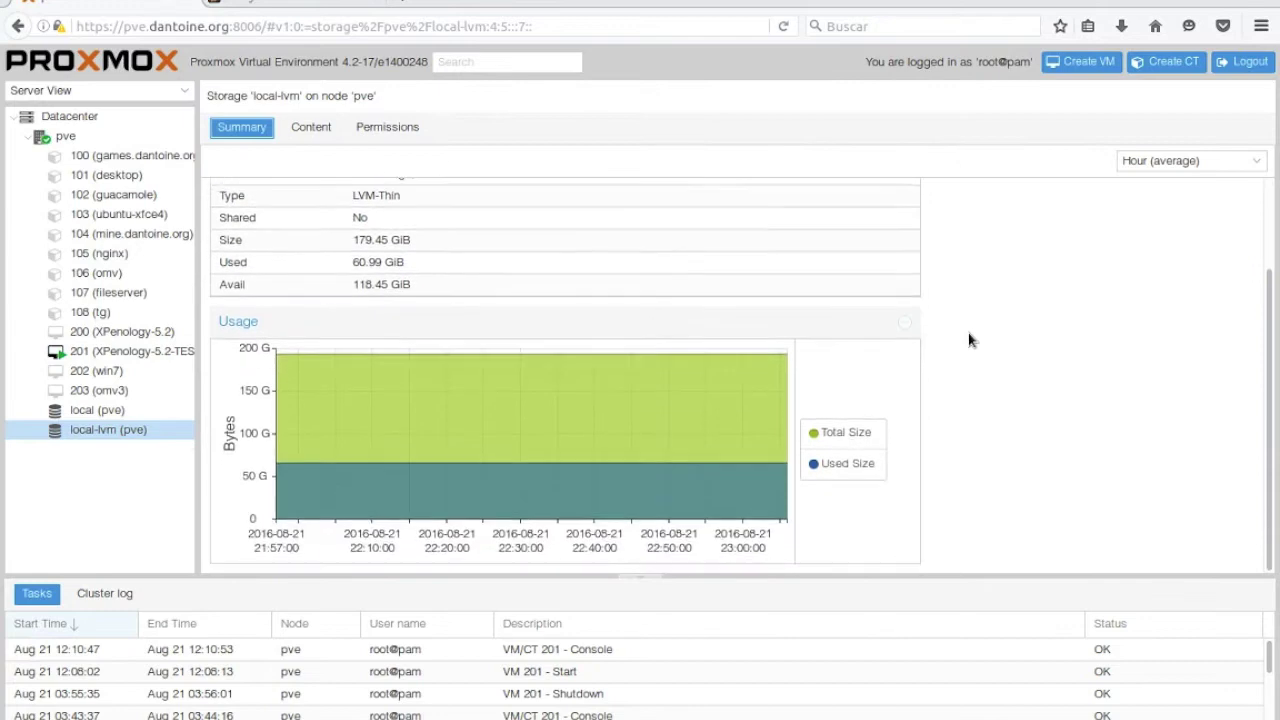
{"action": "mouse_move", "coordinate": [416, 474]}
{"action": "scroll", "coordinate": [388, 258], "scroll_direction": "up", "scroll_amount": 2}
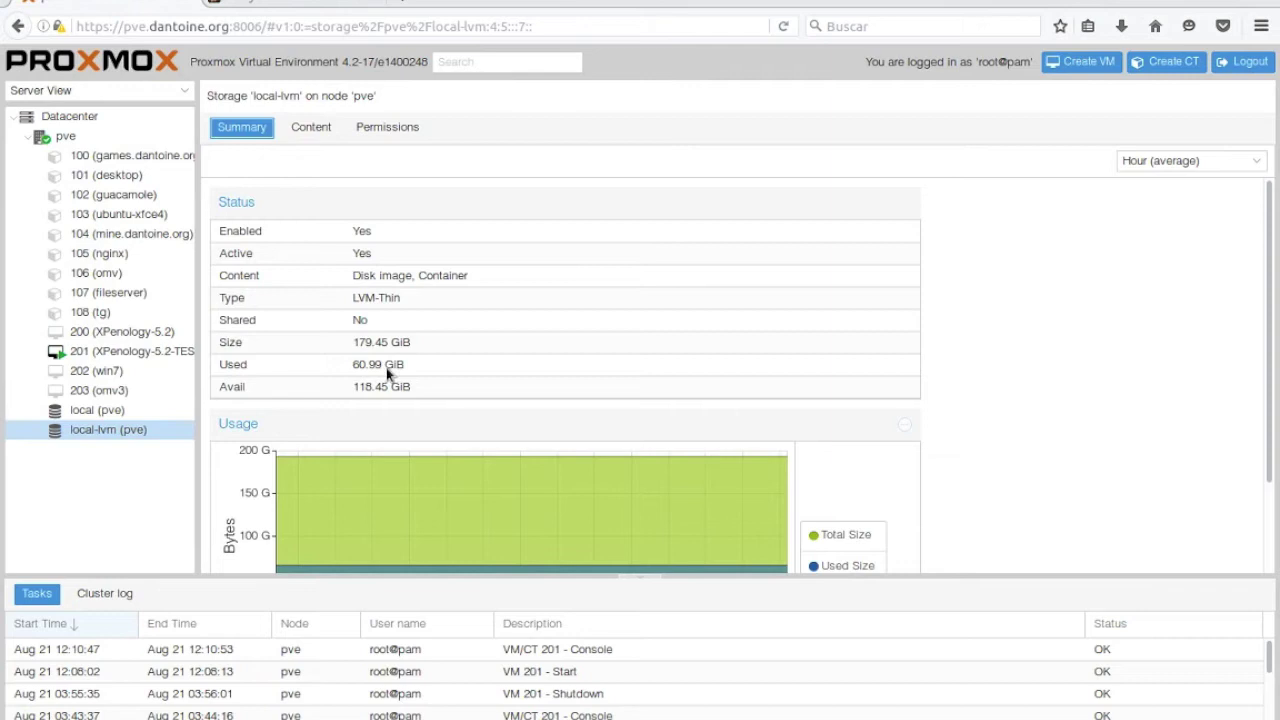
{"action": "left_click", "coordinate": [313, 134]}
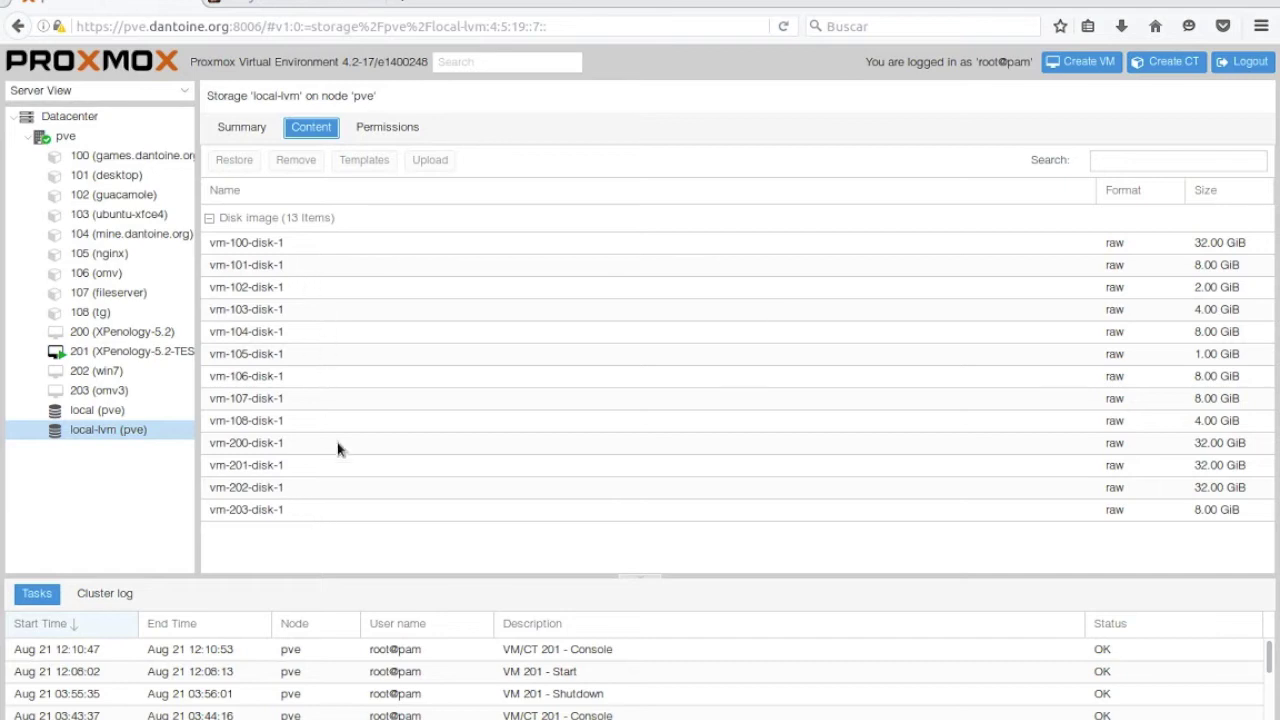
{"action": "left_click", "coordinate": [150, 352]}
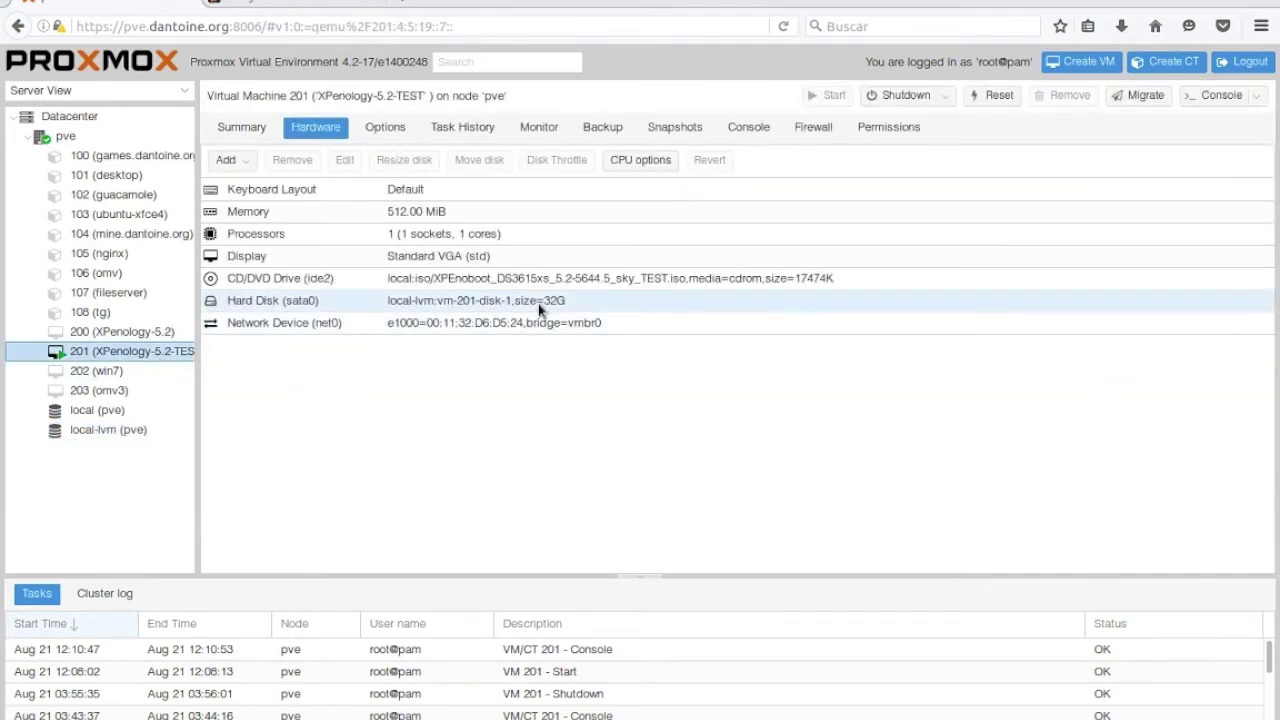
{"action": "left_click", "coordinate": [538, 305]}
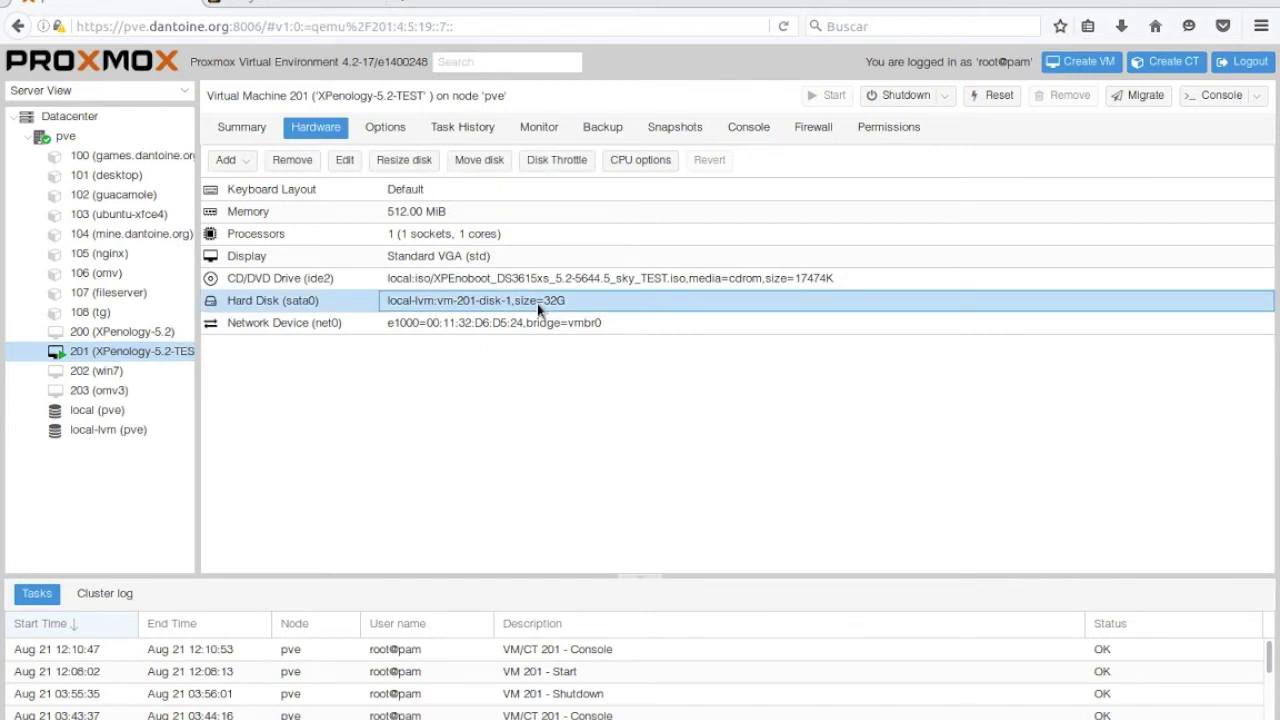
{"action": "left_click", "coordinate": [229, 158]}
{"action": "left_click", "coordinate": [270, 188]}
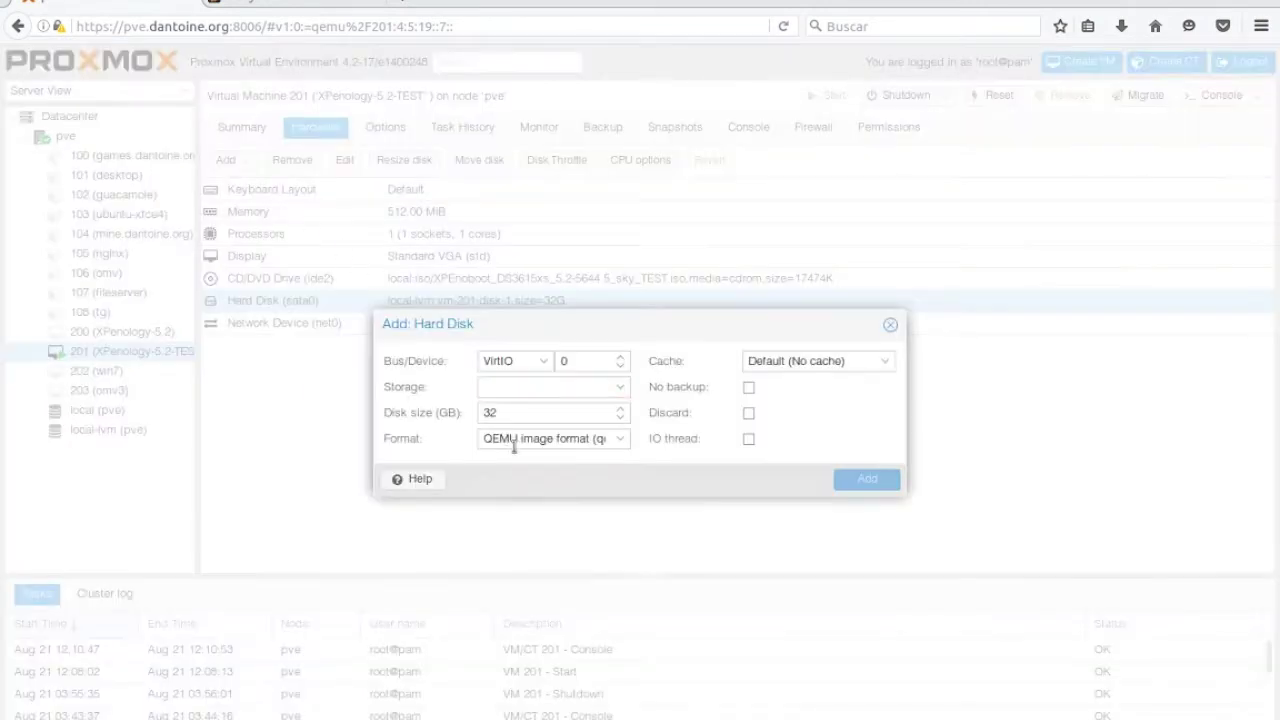
{"action": "left_click", "coordinate": [624, 388]}
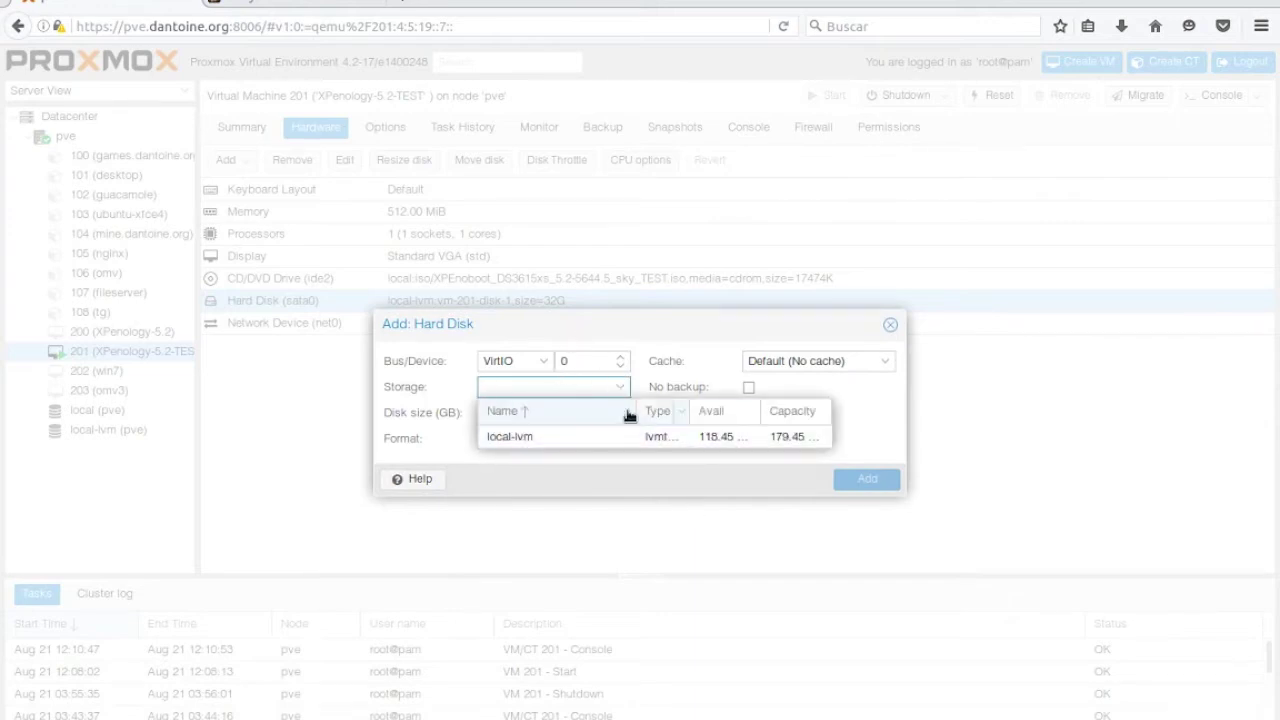
{"action": "left_click", "coordinate": [535, 362]}
{"action": "left_click", "coordinate": [517, 405]}
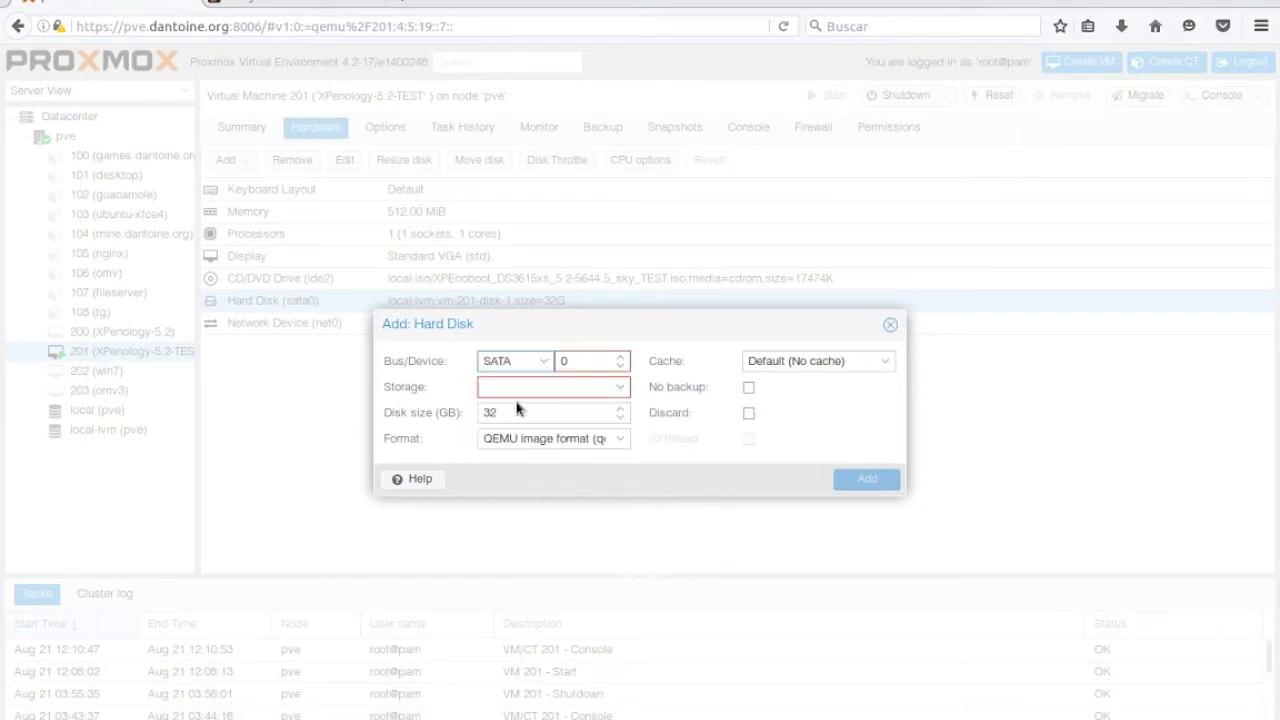
{"action": "left_click", "coordinate": [620, 356]}
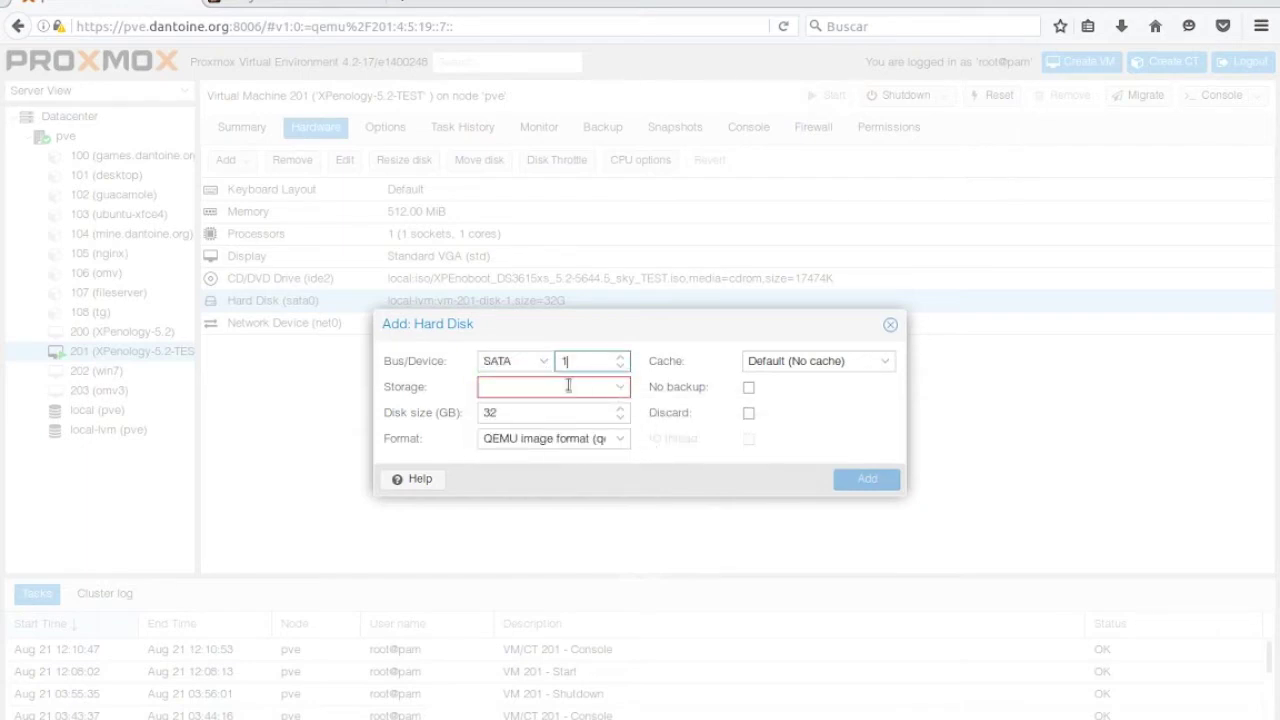
{"action": "left_click", "coordinate": [622, 390]}
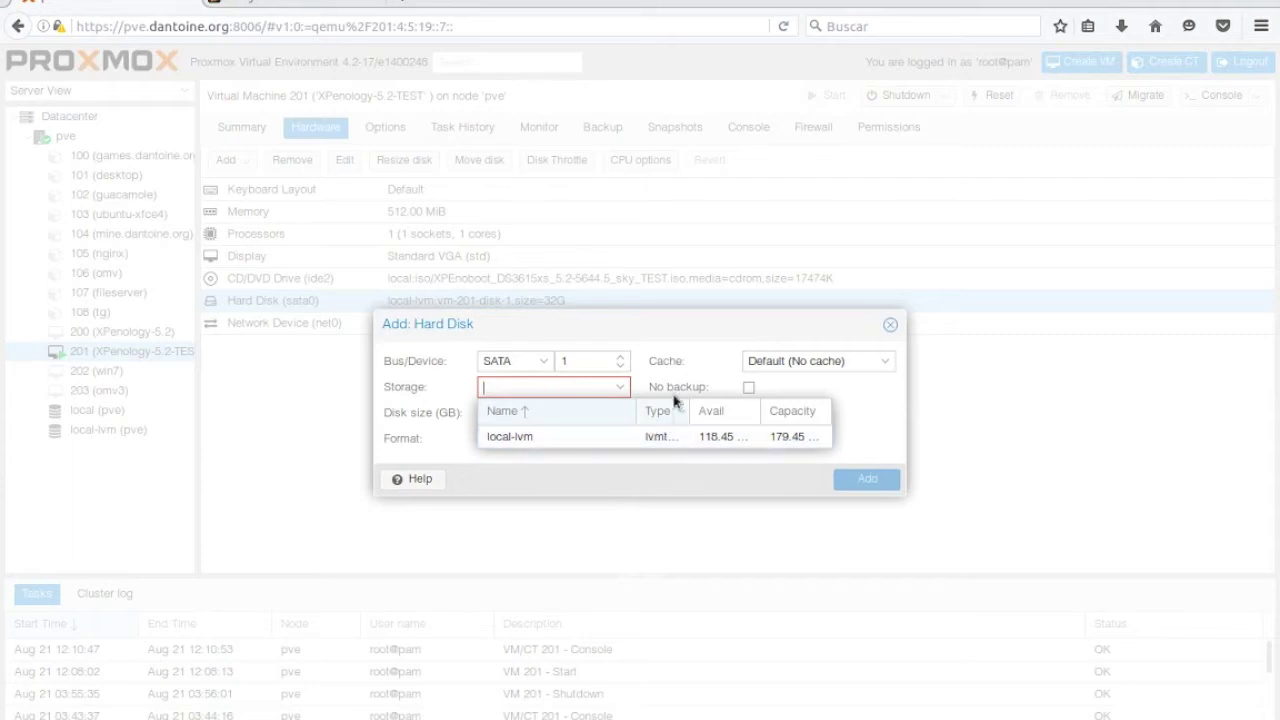
{"action": "left_click", "coordinate": [522, 390]}
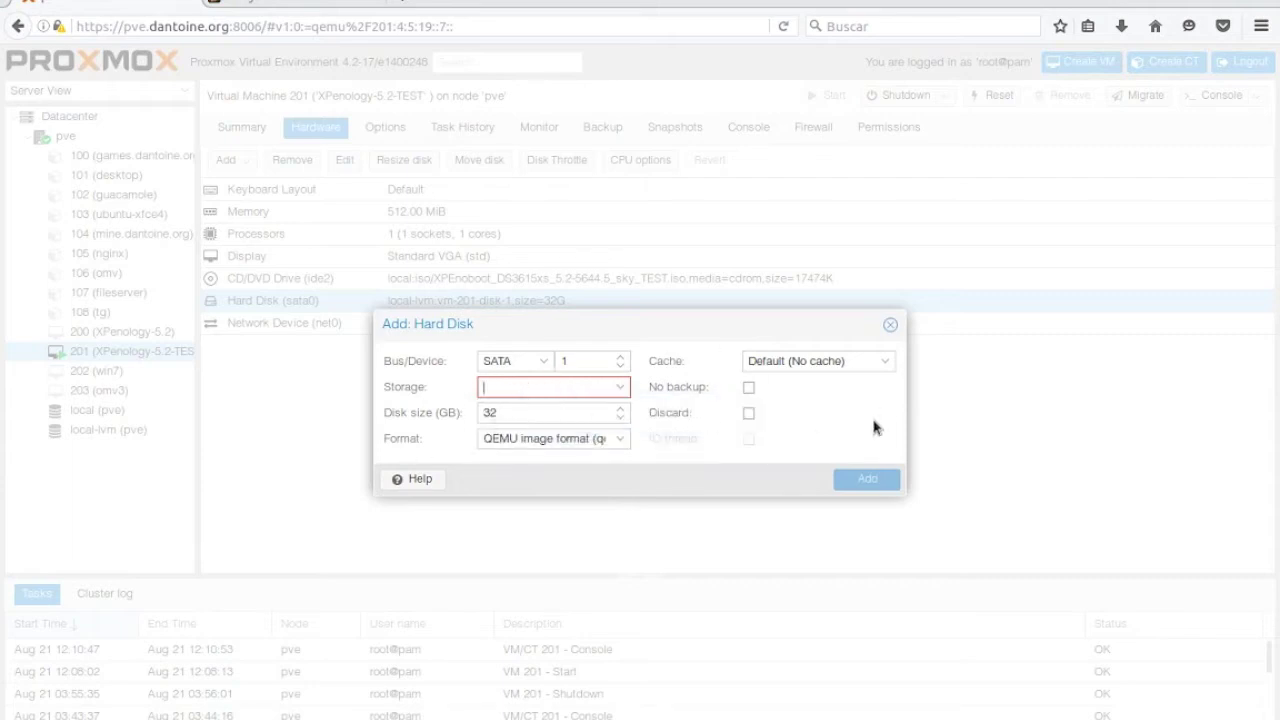
{"action": "left_click", "coordinate": [891, 326]}
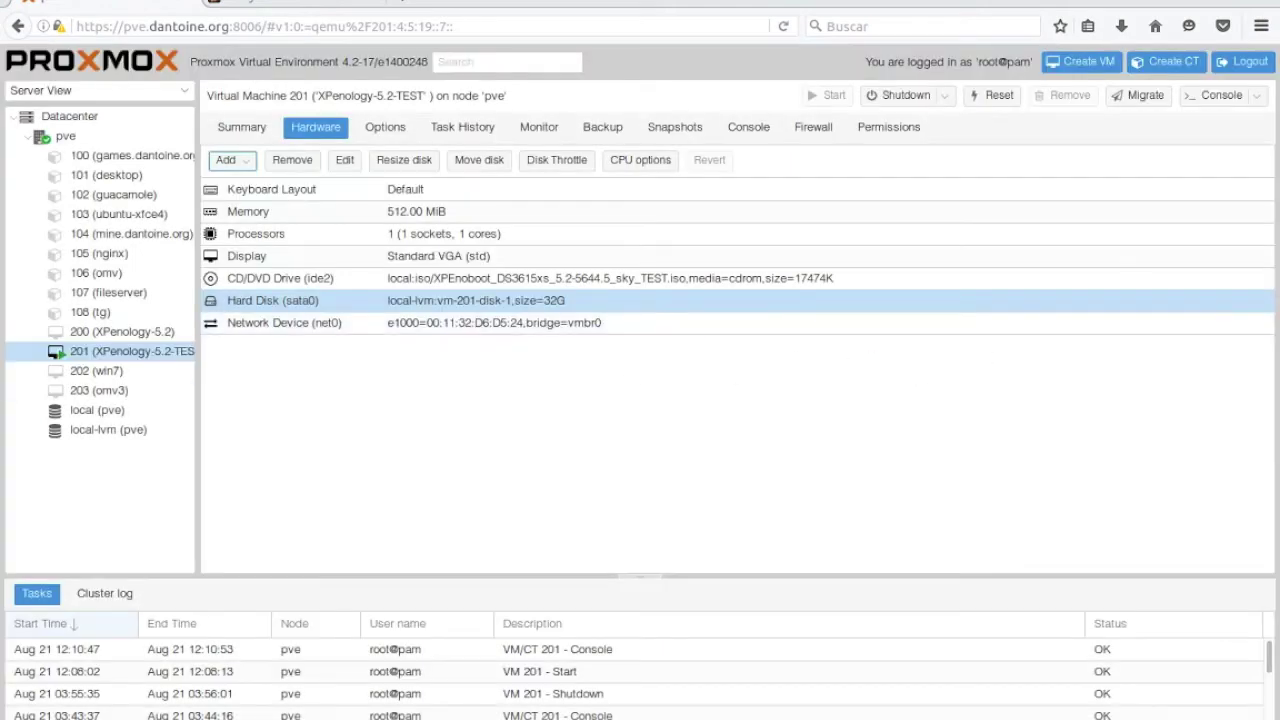
- Open a root terminal on the pve host, clear it and run pvs to examine the physical volumes' volume group and format
{"action": "key", "text": "ctrl+alt+t"}
{"action": "left_click_drag", "start_coordinate": [677, 114], "coordinate": [720, 143]}
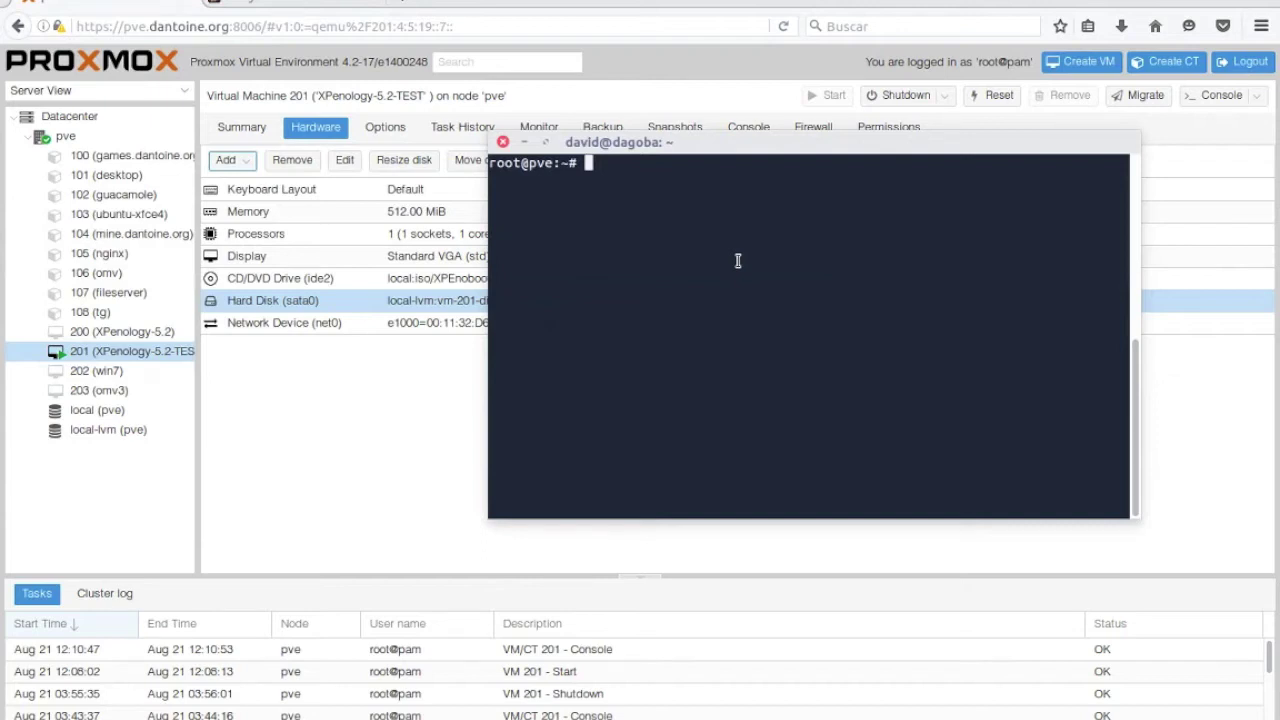
{"action": "type", "text": "clear"}
{"action": "key", "text": "Return"}
{"action": "type", "text": "pvs"}
{"action": "key", "text": "Return"}
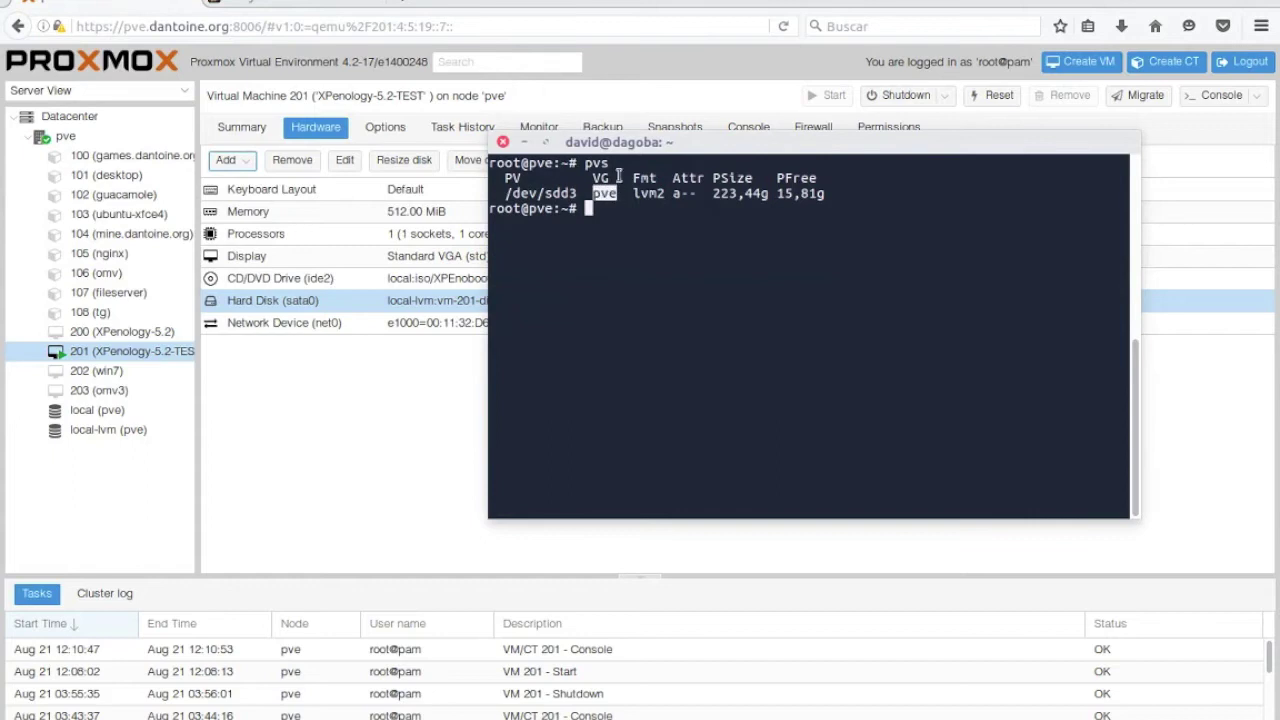
{"action": "left_click_drag", "start_coordinate": [595, 192], "coordinate": [617, 196]}
{"action": "left_click", "coordinate": [629, 193]}
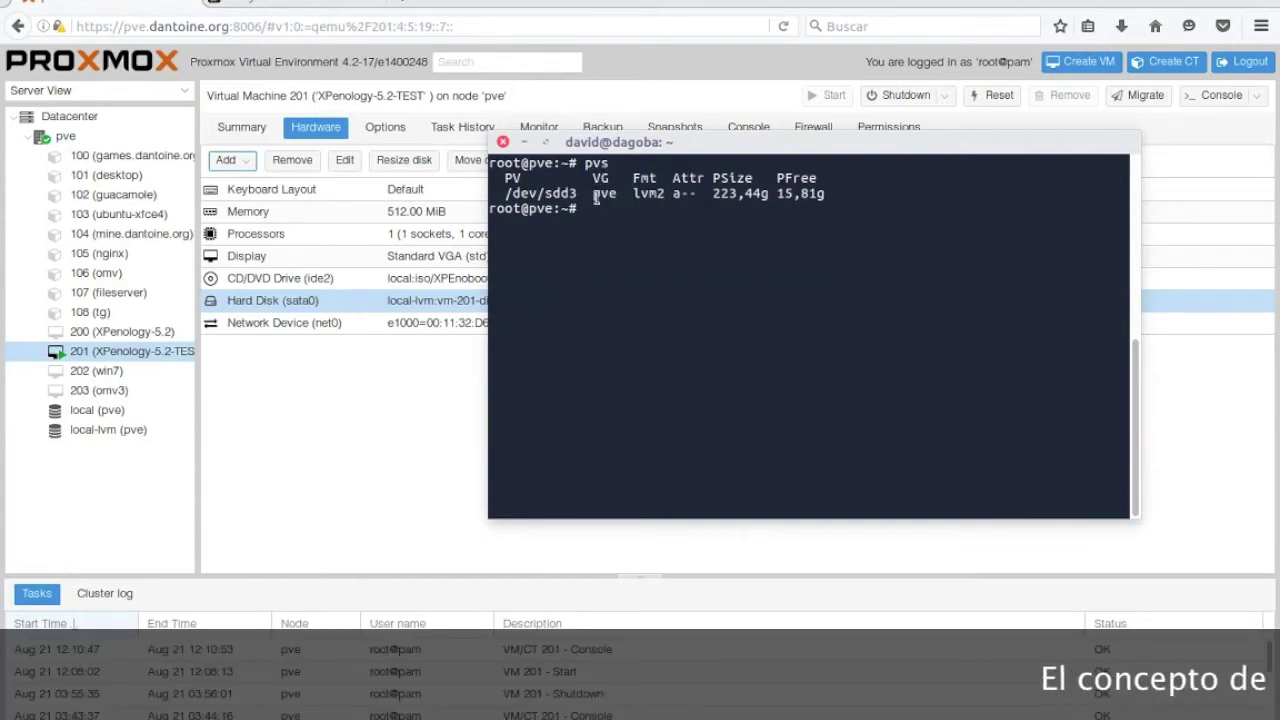
{"action": "left_click_drag", "start_coordinate": [629, 193], "coordinate": [665, 194]}
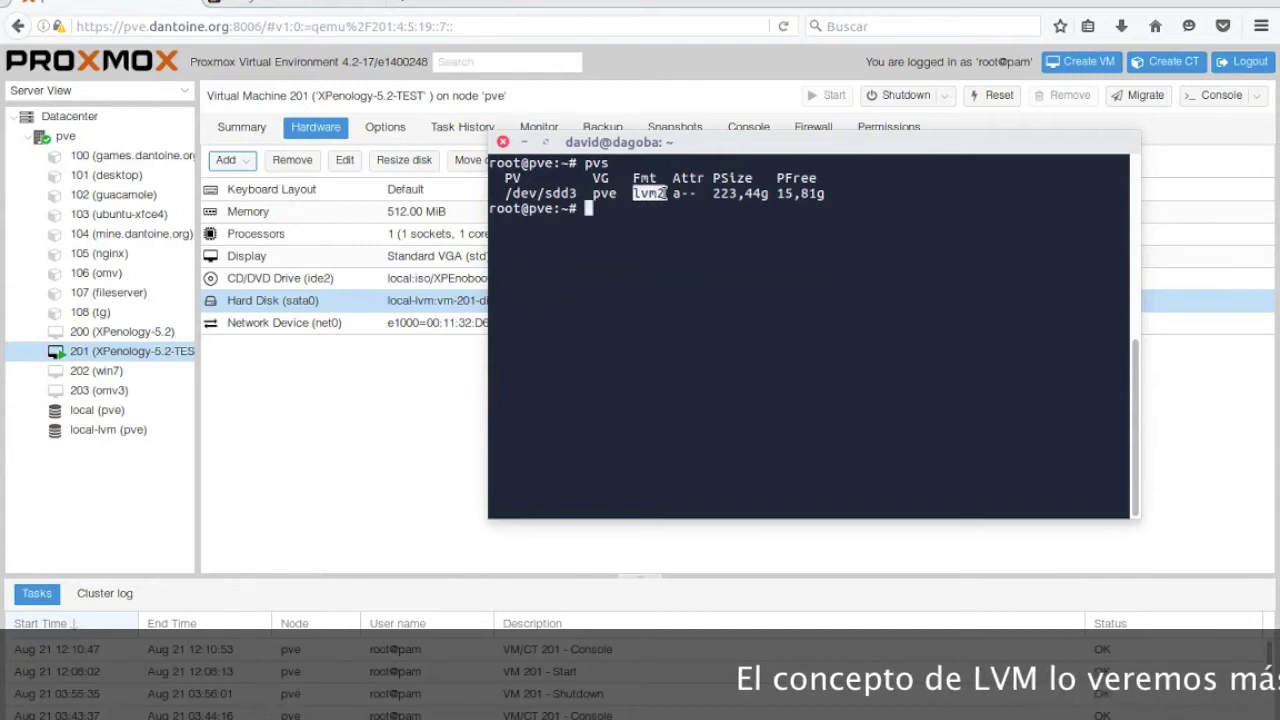
{"action": "double_click", "coordinate": [597, 193]}
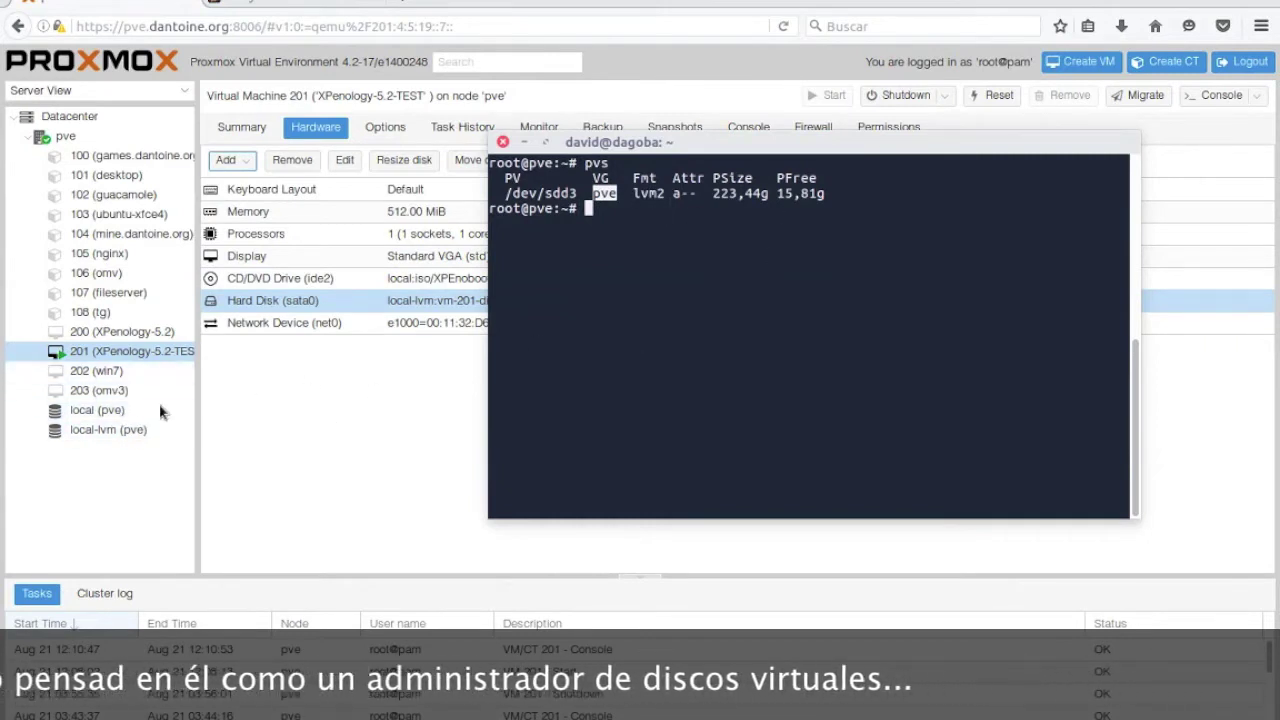
{"action": "left_click", "coordinate": [683, 276]}
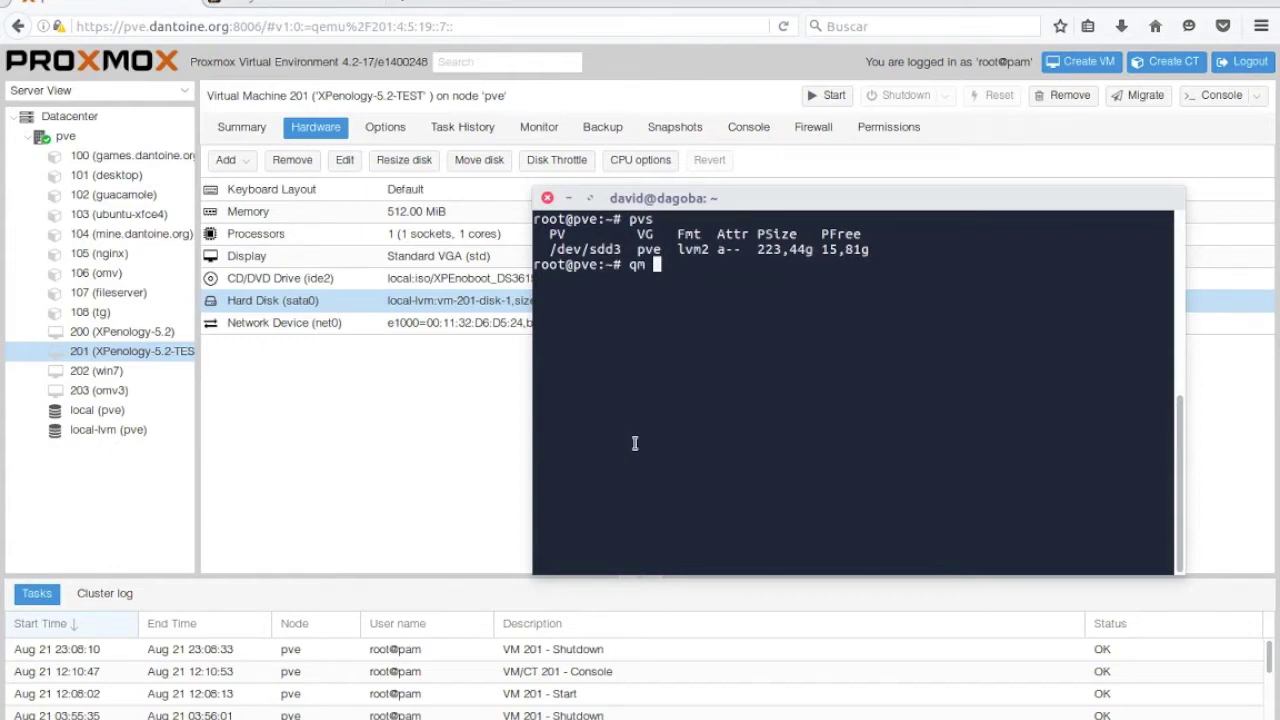
- Browse the downloadable container templates of the local storage, highlighting archlinux-base, debian-6.0-standard and debian-8.0-standard
{"action": "left_click", "coordinate": [118, 160]}
{"action": "left_click", "coordinate": [97, 410]}
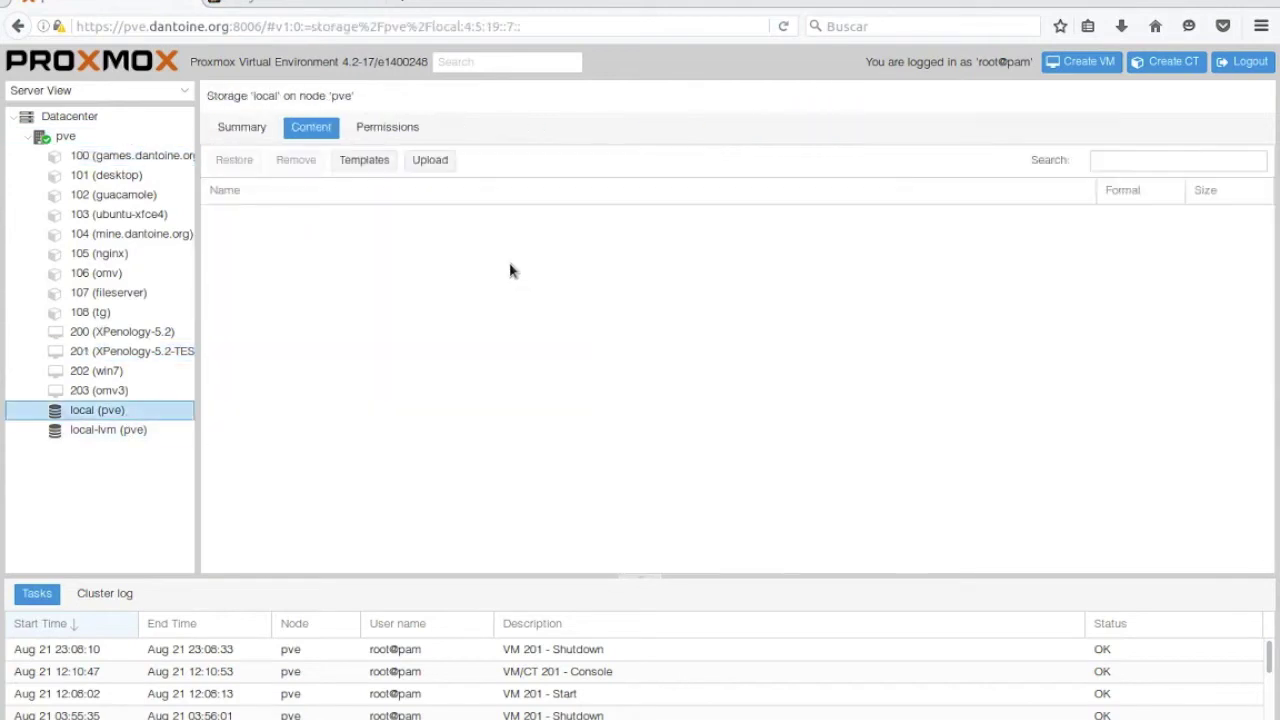
{"action": "left_click", "coordinate": [379, 162]}
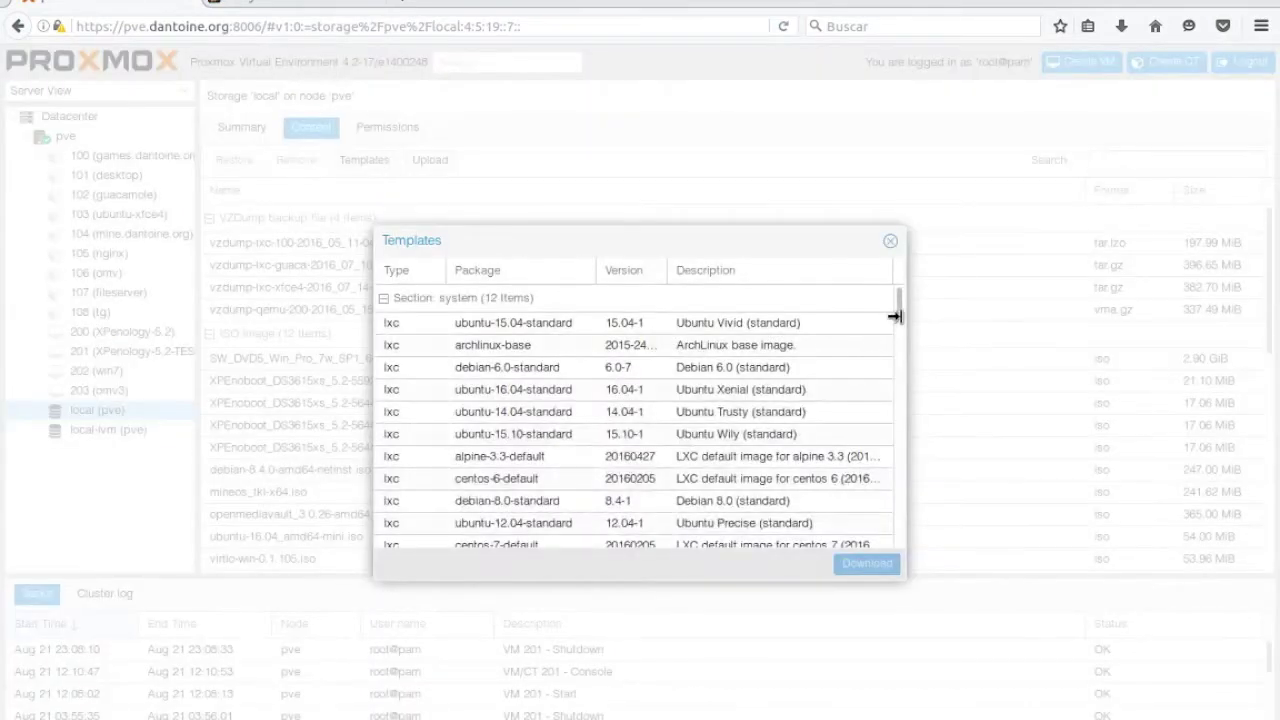
{"action": "mouse_move", "coordinate": [898, 309]}
{"action": "left_mouse_down"}
{"action": "mouse_move", "coordinate": [897, 357]}
{"action": "mouse_move", "coordinate": [894, 314]}
{"action": "left_mouse_up"}
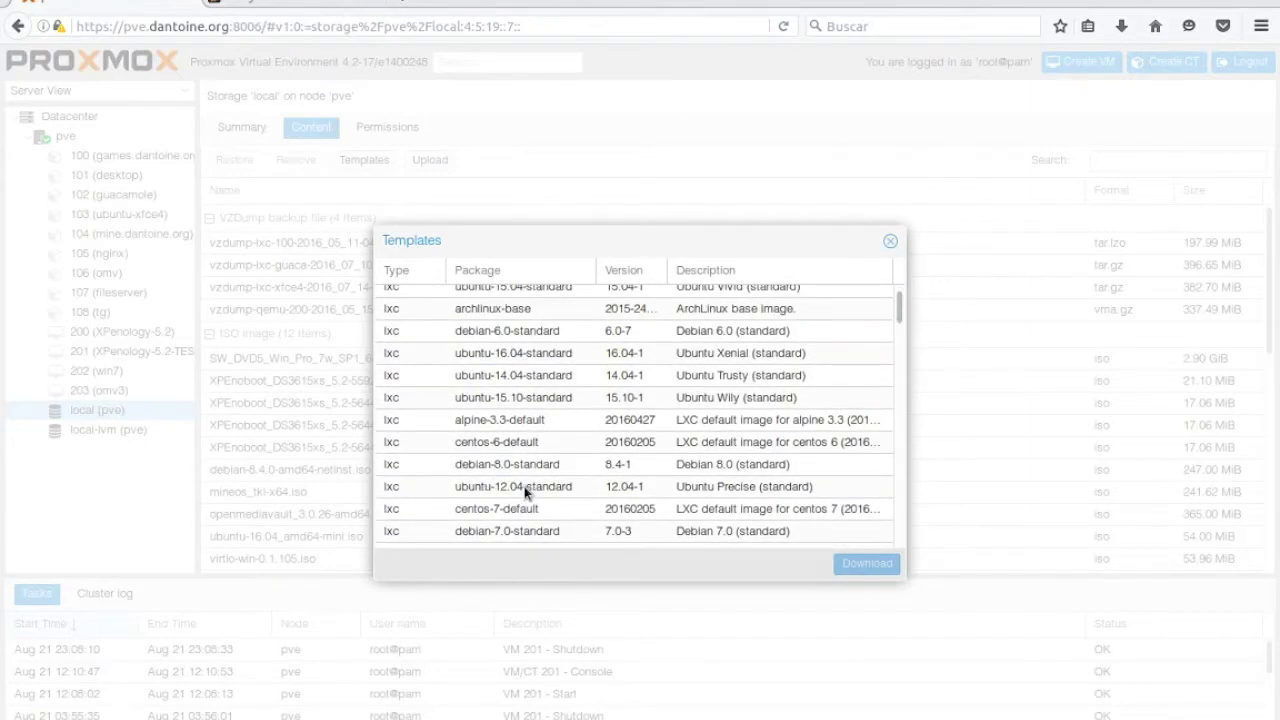
{"action": "left_click", "coordinate": [396, 314]}
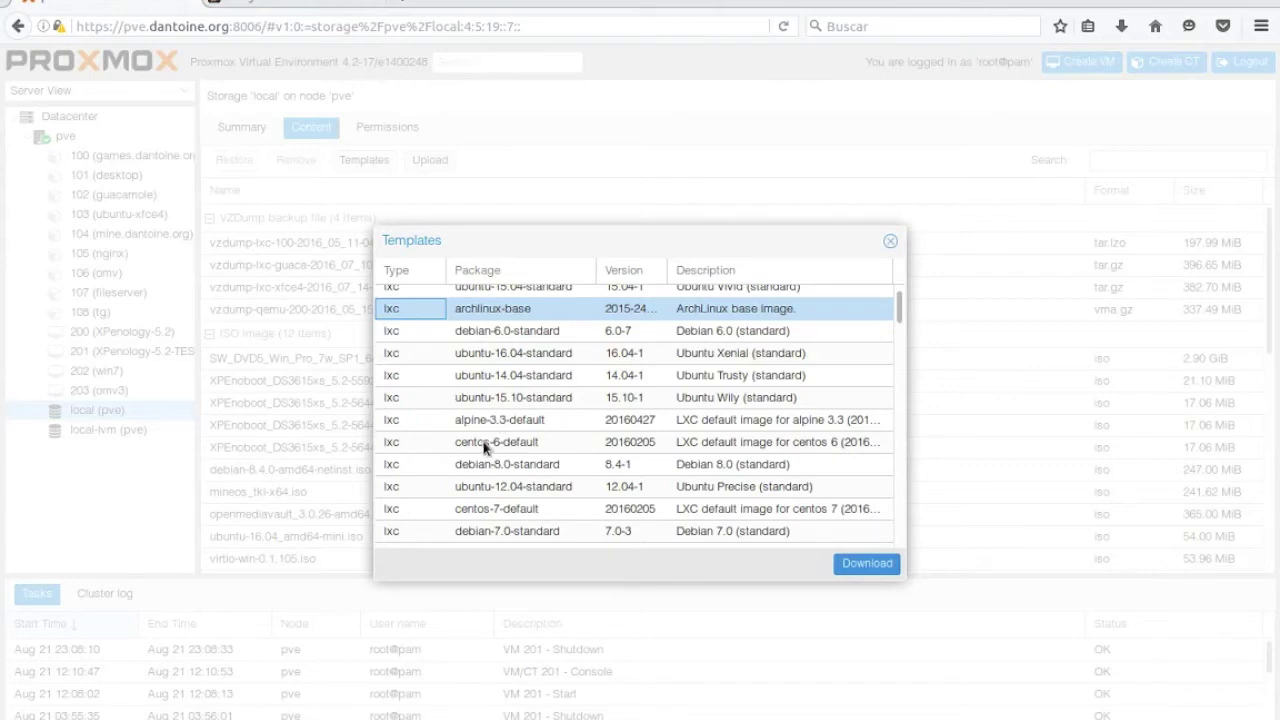
{"action": "left_click", "coordinate": [412, 336]}
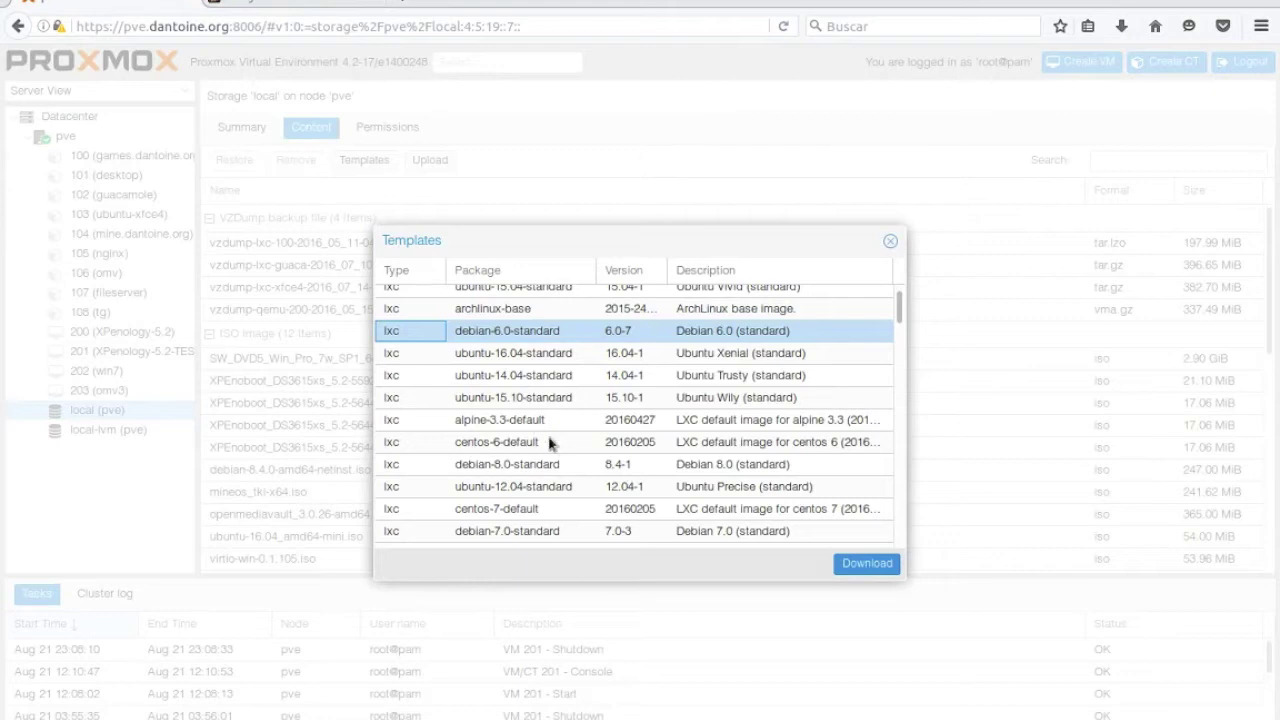
{"action": "left_click", "coordinate": [401, 468]}
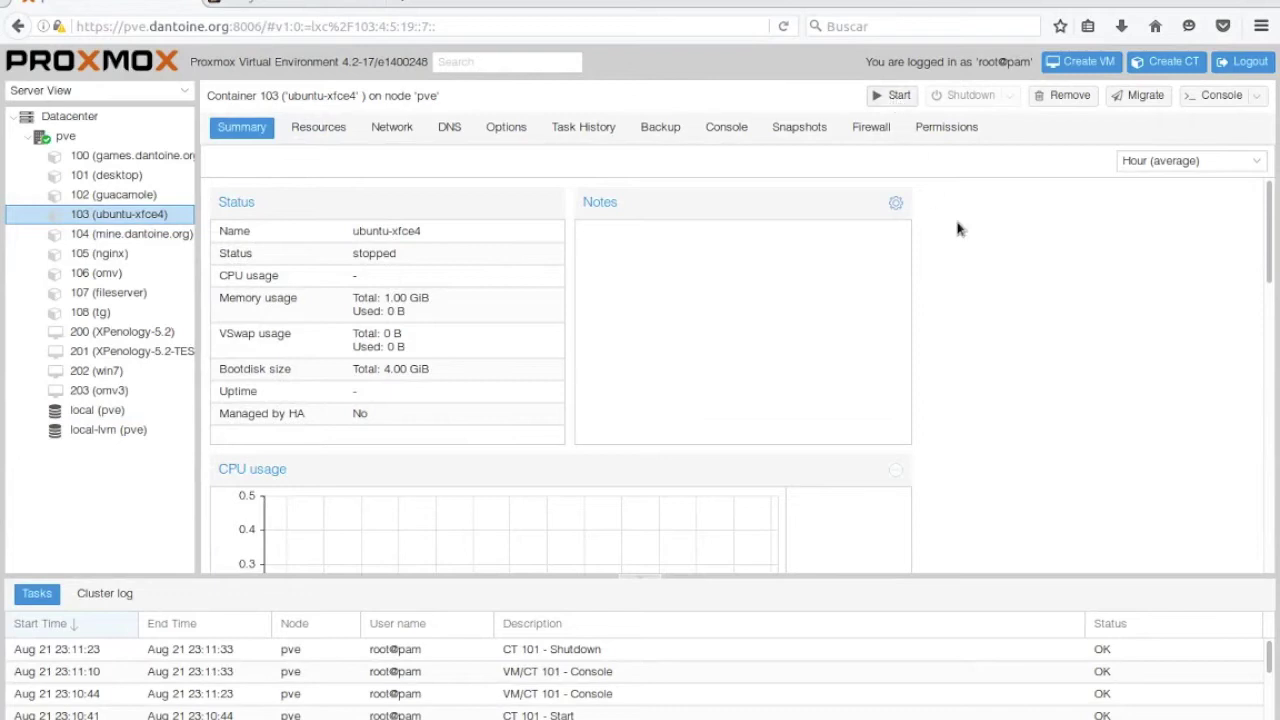
- Start container 103 (ubuntu-xfce4) and check its resources and status summary
{"action": "left_click", "coordinate": [897, 97]}
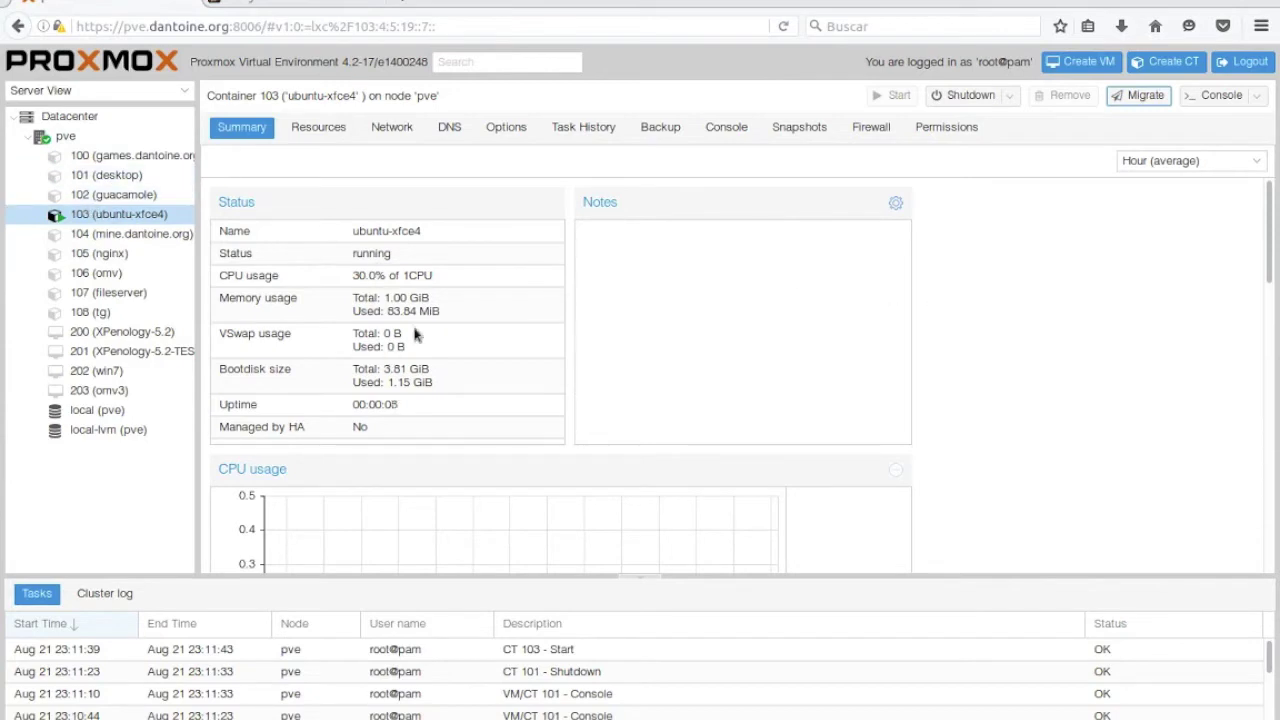
{"action": "left_click", "coordinate": [318, 127]}
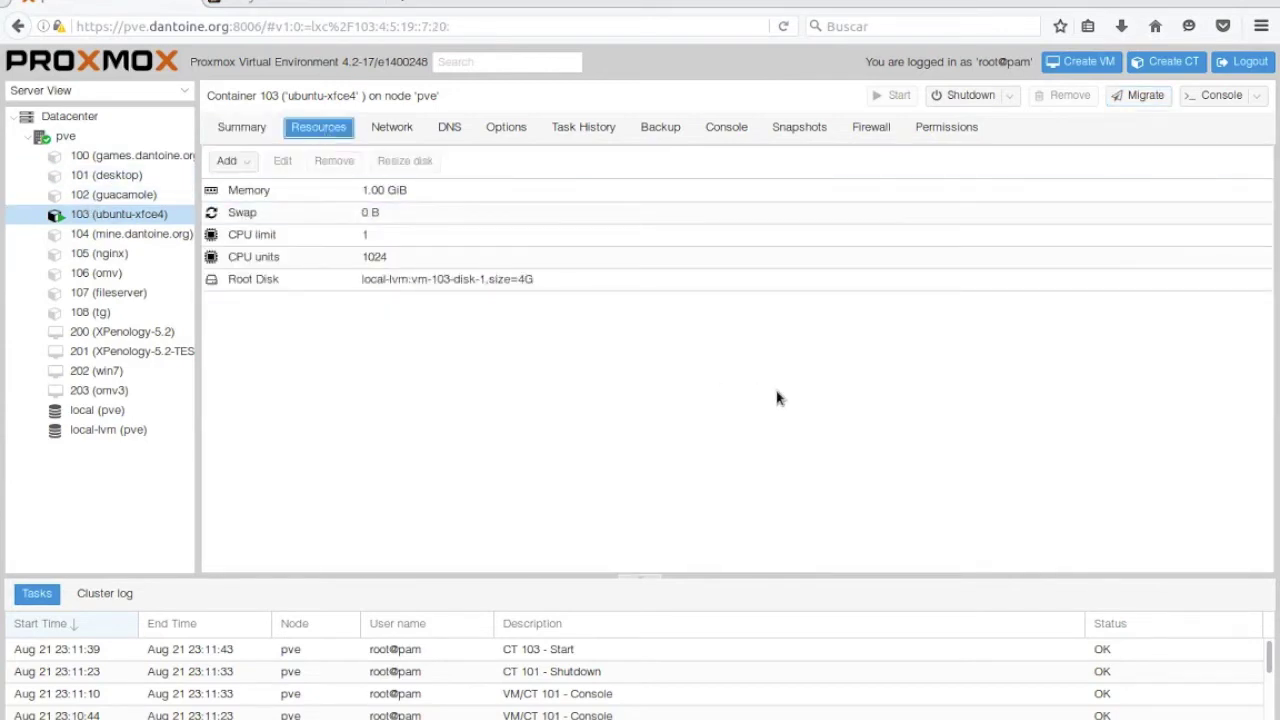
{"action": "left_click", "coordinate": [256, 128]}
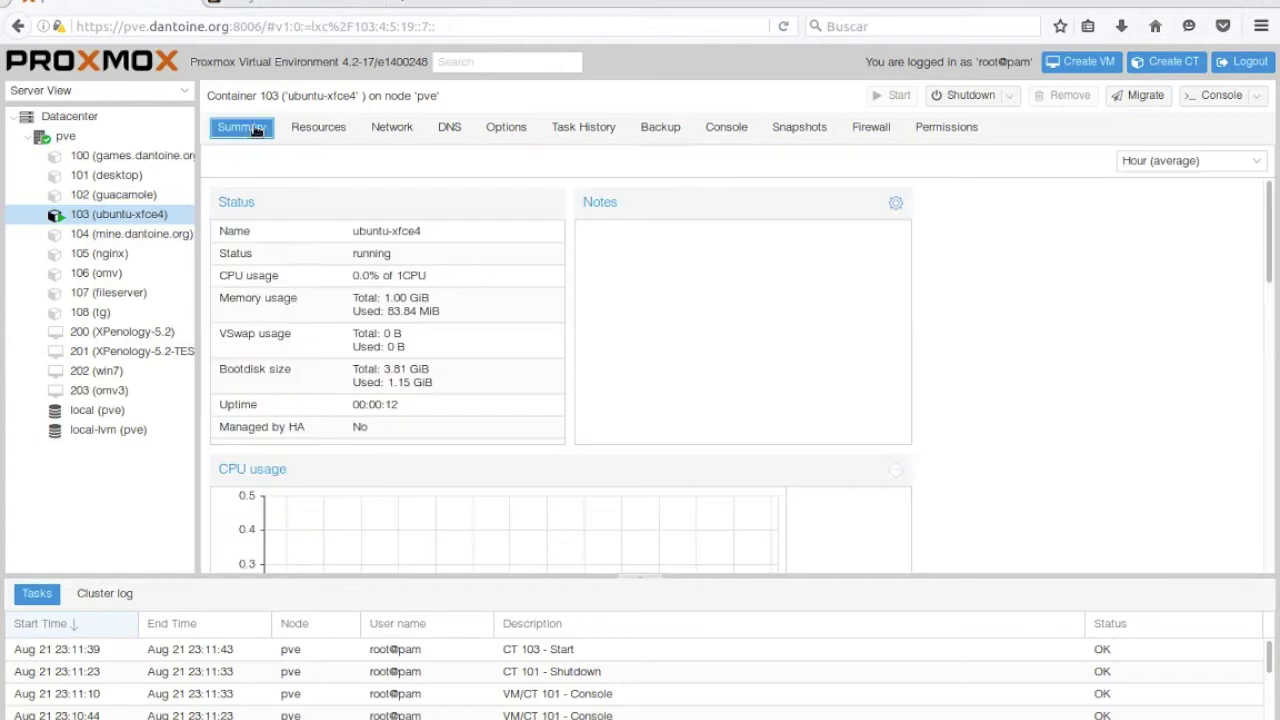
- Start container 102 (guacamole)
{"action": "right_click", "coordinate": [152, 203]}
{"action": "left_click", "coordinate": [277, 249]}
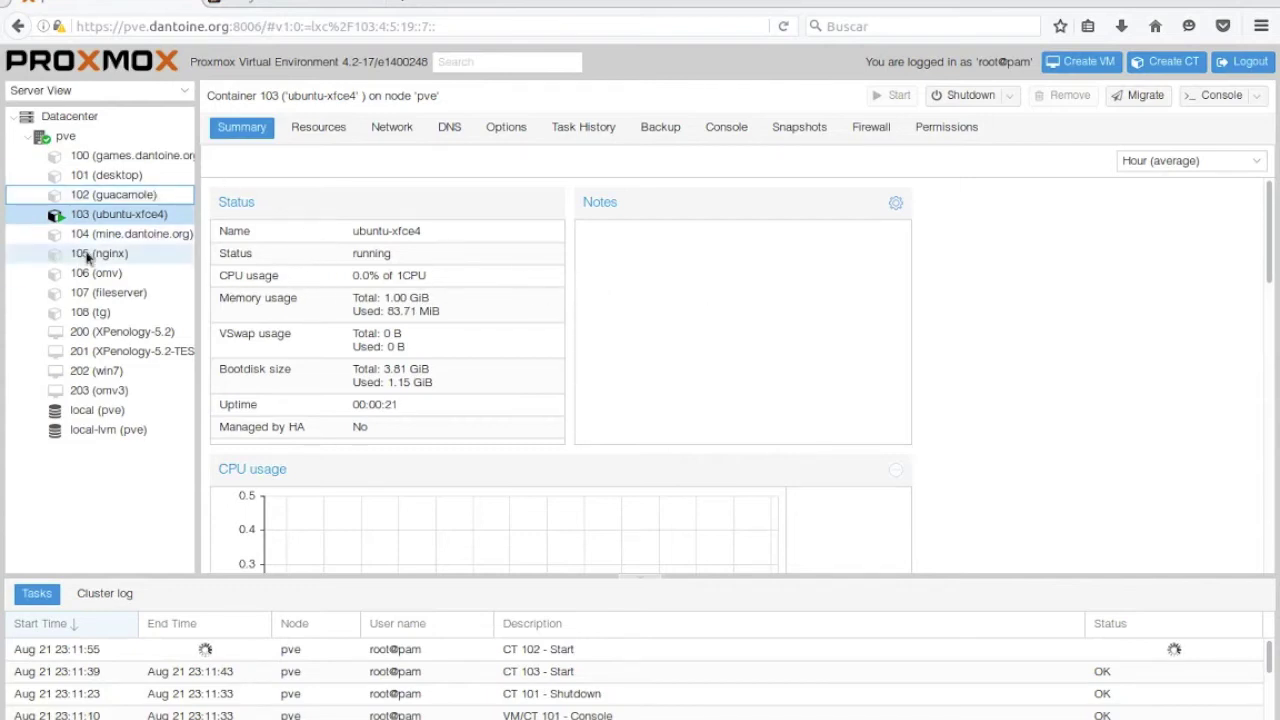
- Shut down container 103 (ubuntu-xfce4) and confirm the shutdown
{"action": "left_click", "coordinate": [156, 216]}
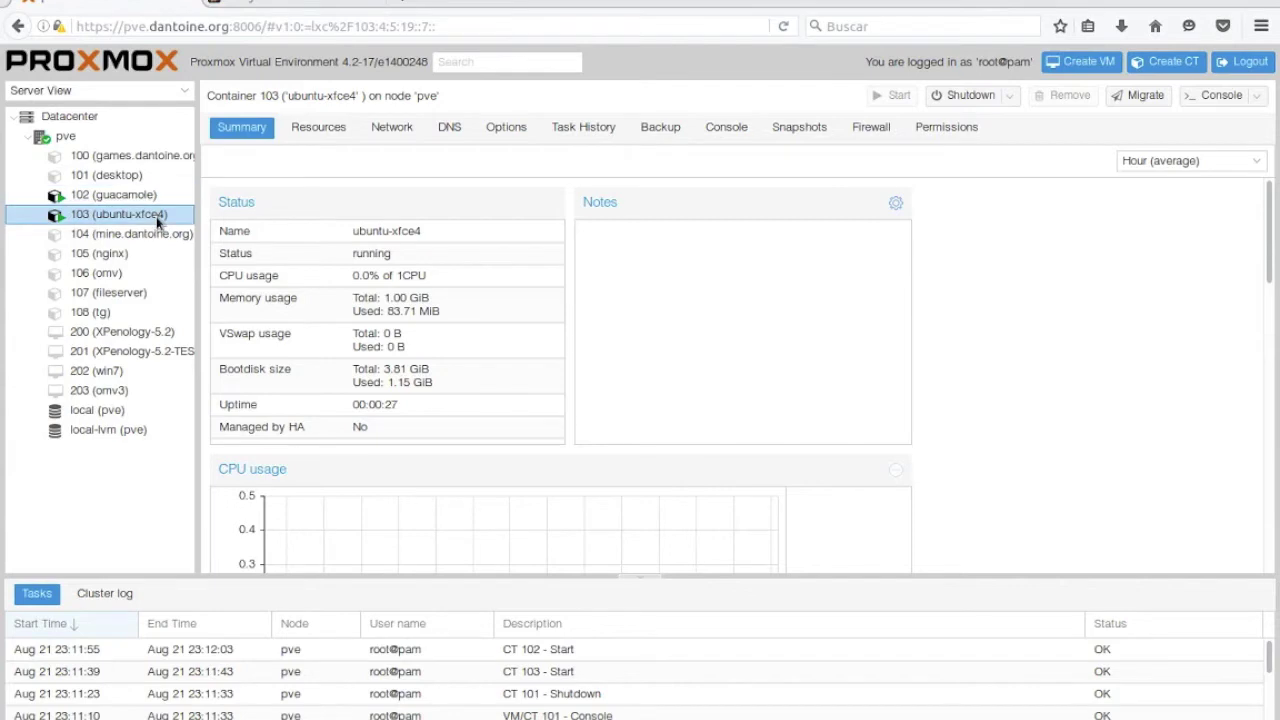
{"action": "left_click", "coordinate": [966, 97]}
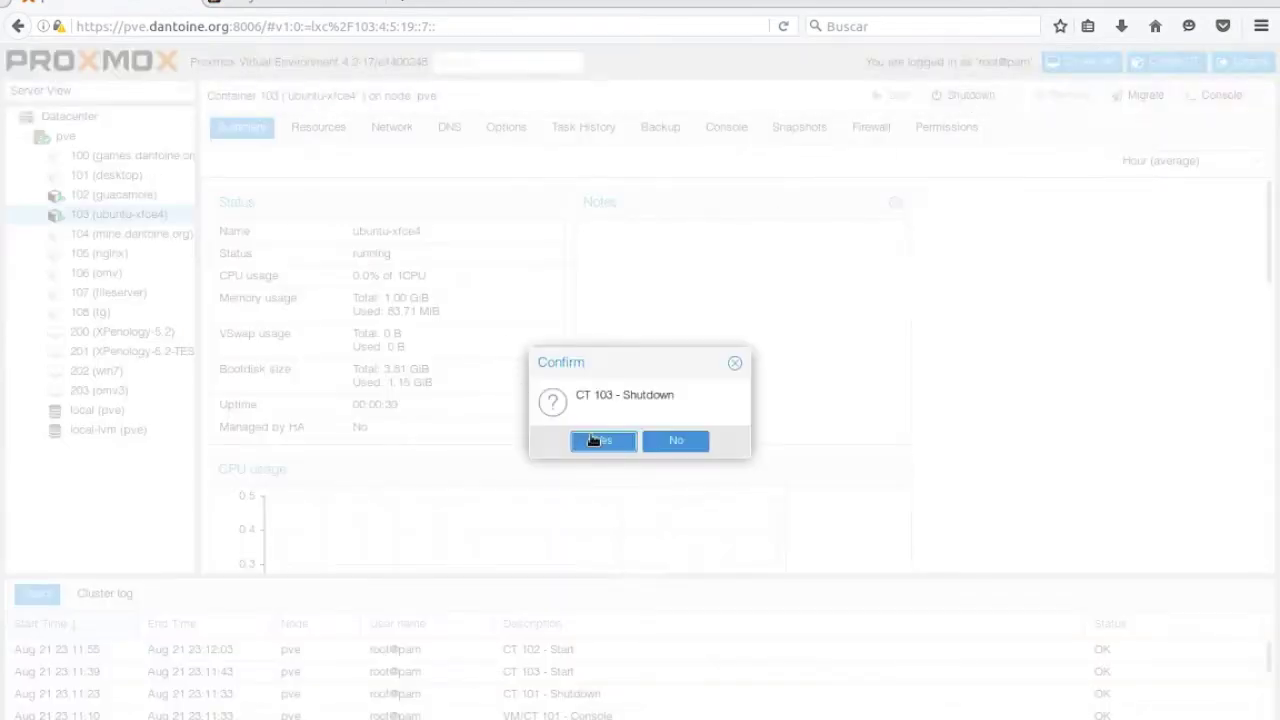
{"action": "left_click", "coordinate": [618, 436]}
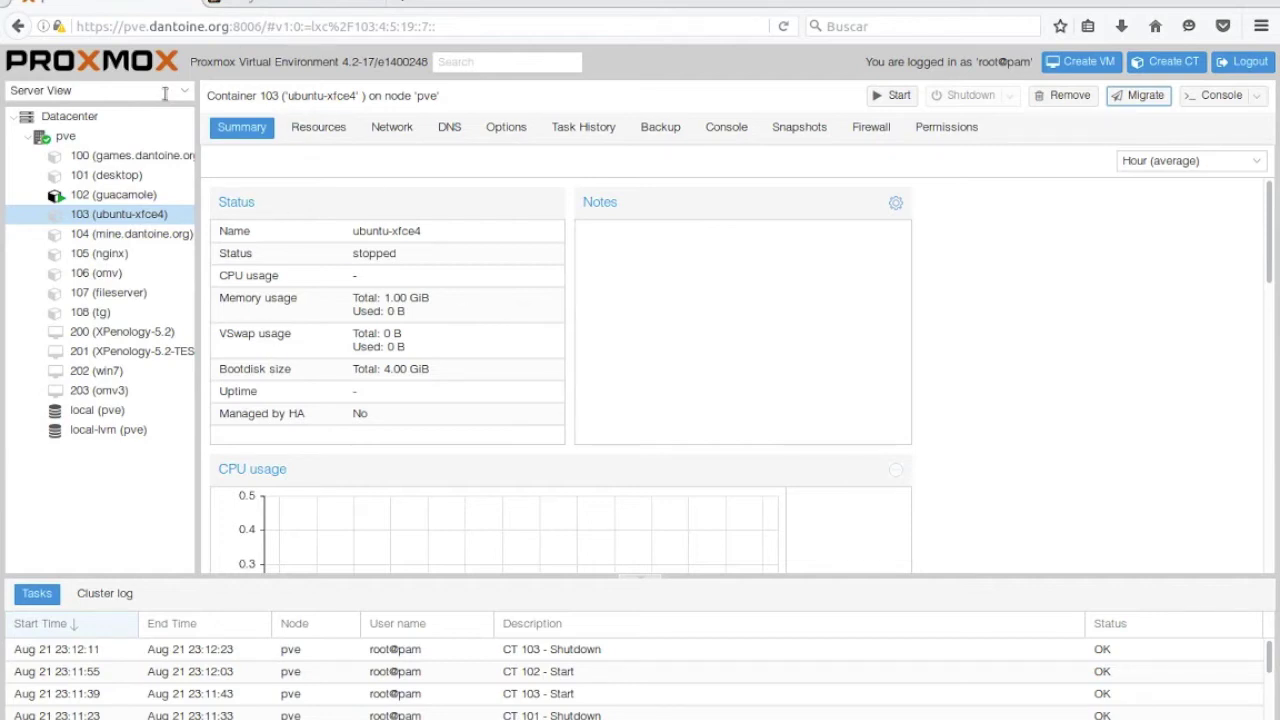
- Reopen the template list of the local storage and look through the available packages
{"action": "left_click", "coordinate": [145, 415]}
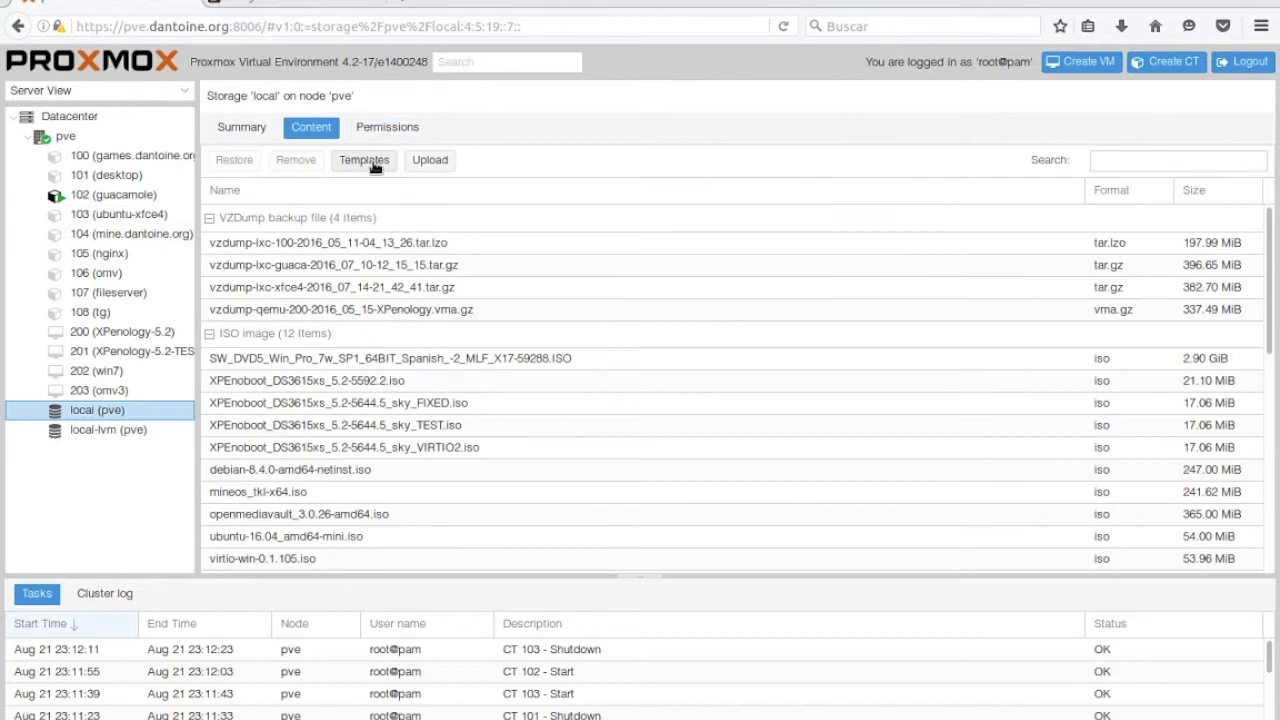
{"action": "left_click", "coordinate": [364, 160]}
{"action": "scroll", "coordinate": [720, 362], "scroll_direction": "down", "scroll_amount": 5}
{"action": "scroll", "coordinate": [716, 370], "scroll_direction": "down", "scroll_amount": 3}
{"action": "scroll", "coordinate": [718, 368], "scroll_direction": "up", "scroll_amount": 8}
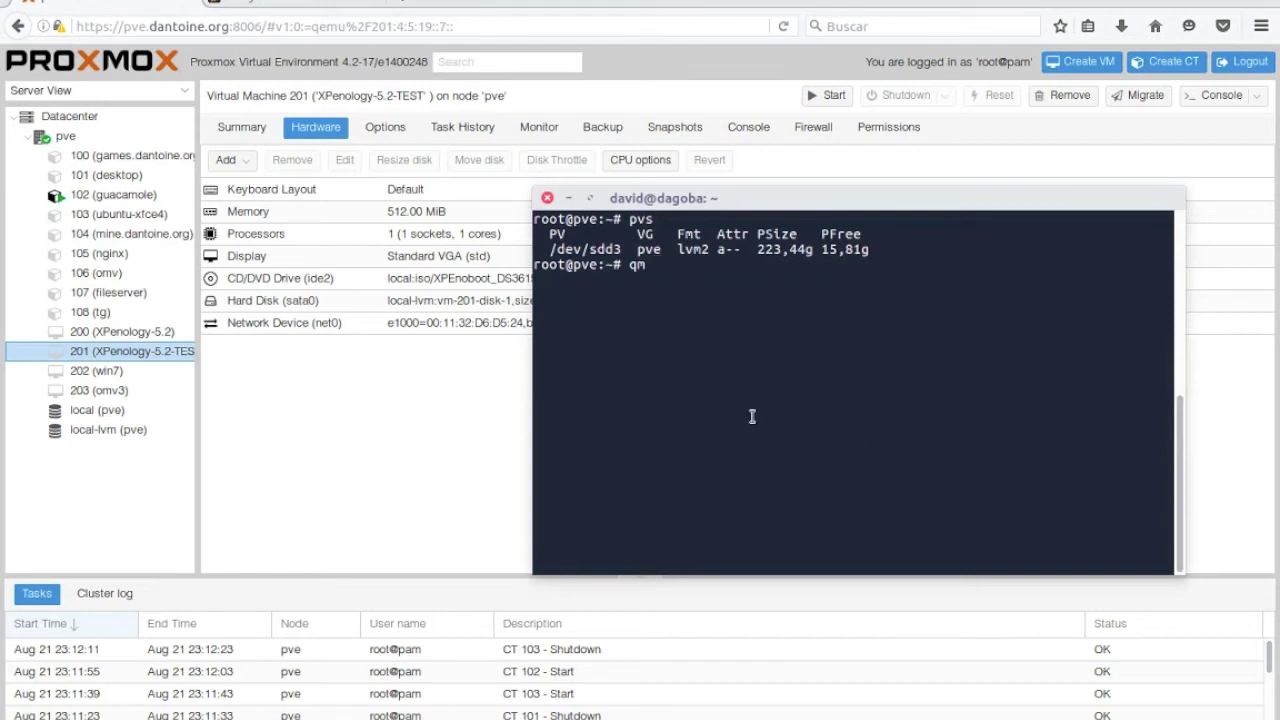
{"action": "type", "text": "set 201"}
{"action": "key", "text": "Left"}
{"action": "key", "text": "Left"}
{"action": "key", "text": "Left"}
{"action": "key", "text": "Left"}
{"action": "key", "text": "Left"}
{"action": "key", "text": "Left"}
{"action": "key", "text": "Left"}
{"action": "key", "text": "Left"}
{"action": "key", "text": "End"}
{"action": "type", "text": "-sata"}
{"action": "key", "text": "BackSpace"}
{"action": "key", "text": "BackSpace"}
{"action": "type", "text": "ata"}
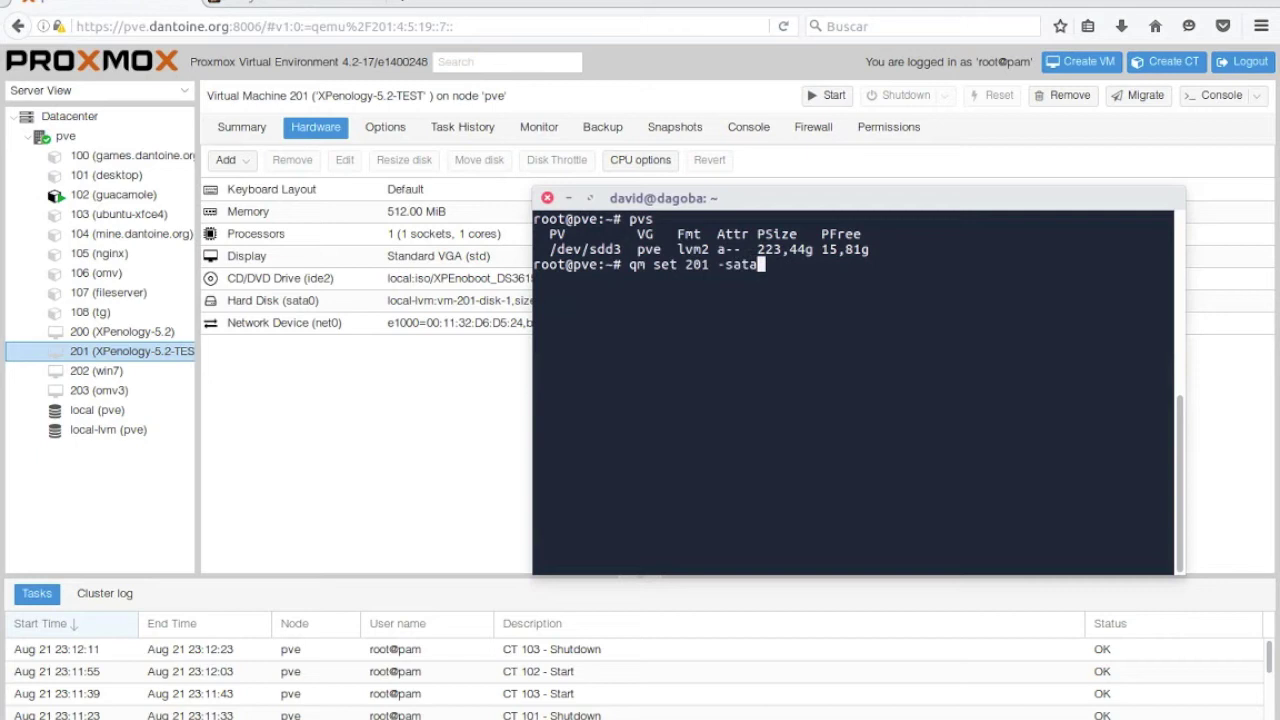
{"action": "type", "text": "1"}
{"action": "type", "text": "/de"}
{"action": "key", "text": "BackSpace"}
{"action": "key", "text": "BackSpace"}
{"action": "type", "text": "/sda"}
{"action": "key", "text": "ctrl+a"}
{"action": "key", "text": "Delete"}
{"action": "key", "text": "Delete"}
{"action": "key", "text": "Delete"}
{"action": "key", "text": "Delete"}
{"action": "key", "text": "Delete"}
{"action": "key", "text": "Delete"}
{"action": "key", "text": "Delete"}
{"action": "key", "text": "Delete"}
{"action": "key", "text": "Delete"}
{"action": "key", "text": "Delete"}
{"action": "key", "text": "Delete"}
{"action": "key", "text": "Delete"}
{"action": "key", "text": "Delete"}
{"action": "key", "text": "Delete"}
{"action": "key", "text": "Delete"}
{"action": "key", "text": "Delete"}
{"action": "key", "text": "Delete"}
{"action": "key", "text": "Delete"}
{"action": "key", "text": "Delete"}
{"action": "key", "text": "Delete"}
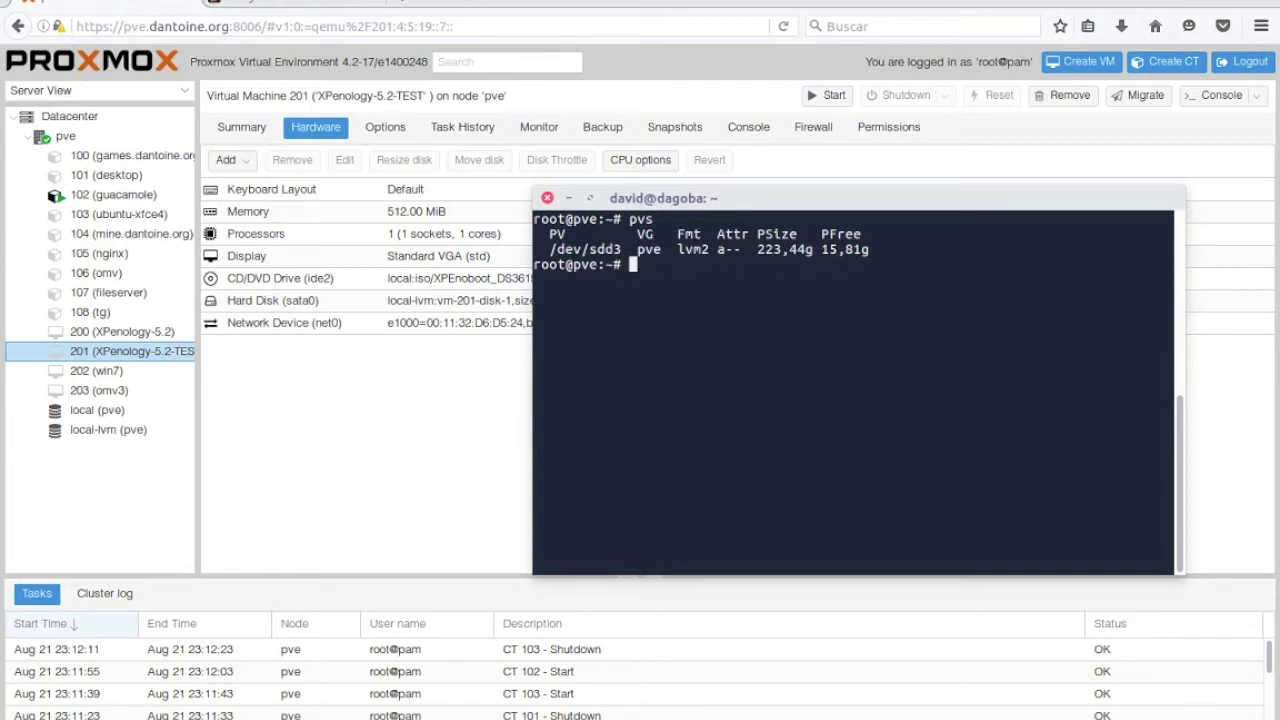
- List the host's physical disks in the terminal with fdisk -l | grep sd
{"action": "key", "text": "Up"}
{"action": "key", "text": "Up"}
{"action": "key", "text": "Up"}
{"action": "key", "text": "Up"}
{"action": "key", "text": "Down"}
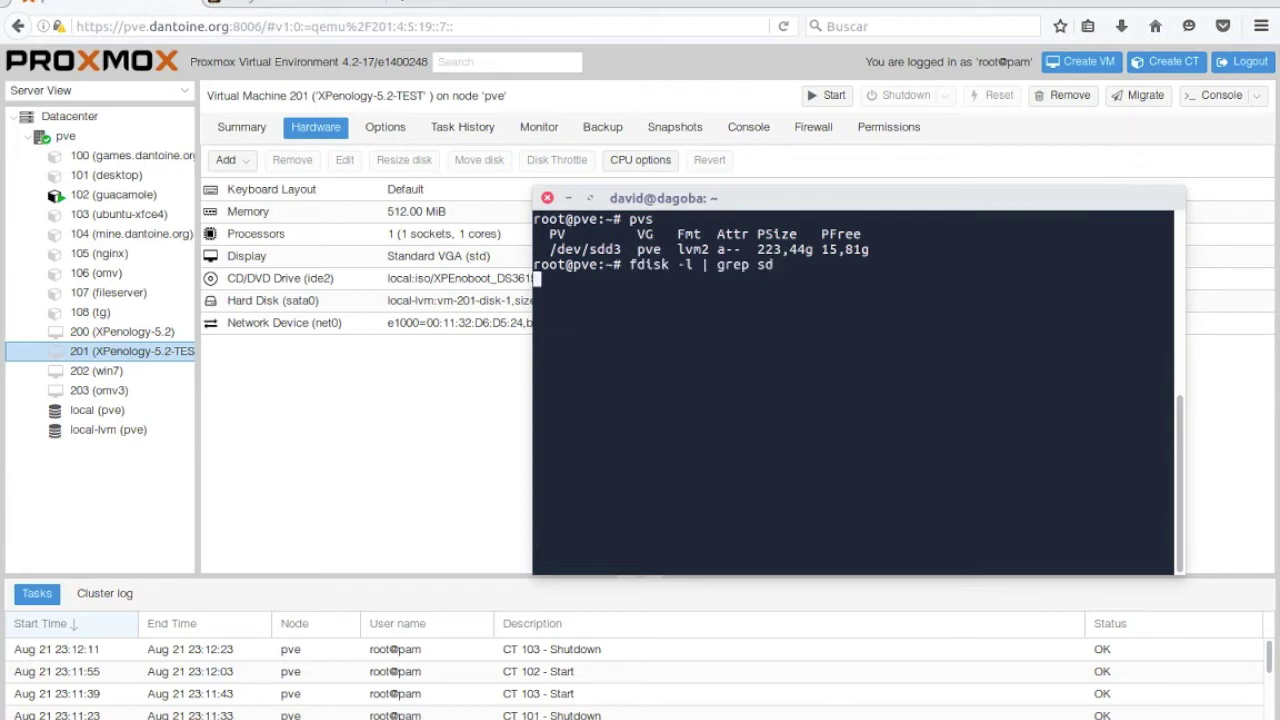
{"action": "key", "text": "Return"}
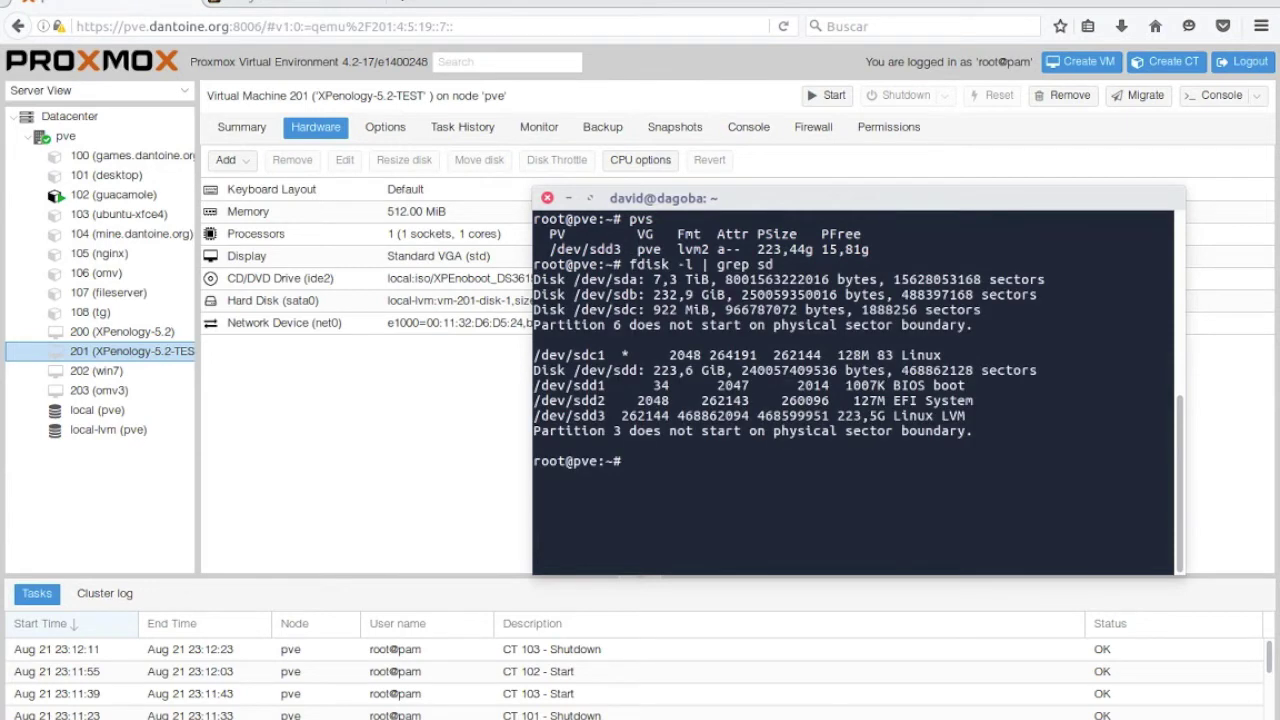
{"action": "left_click_drag", "start_coordinate": [631, 264], "coordinate": [774, 265]}
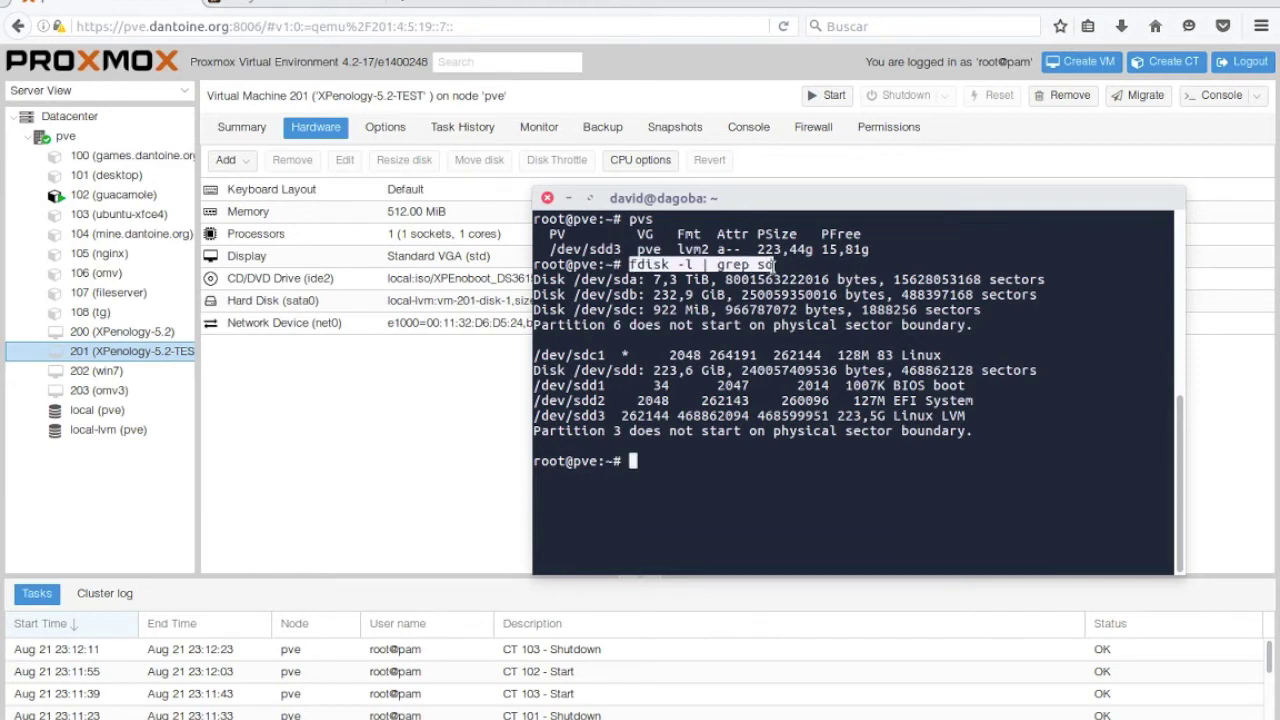
{"action": "left_click", "coordinate": [716, 266]}
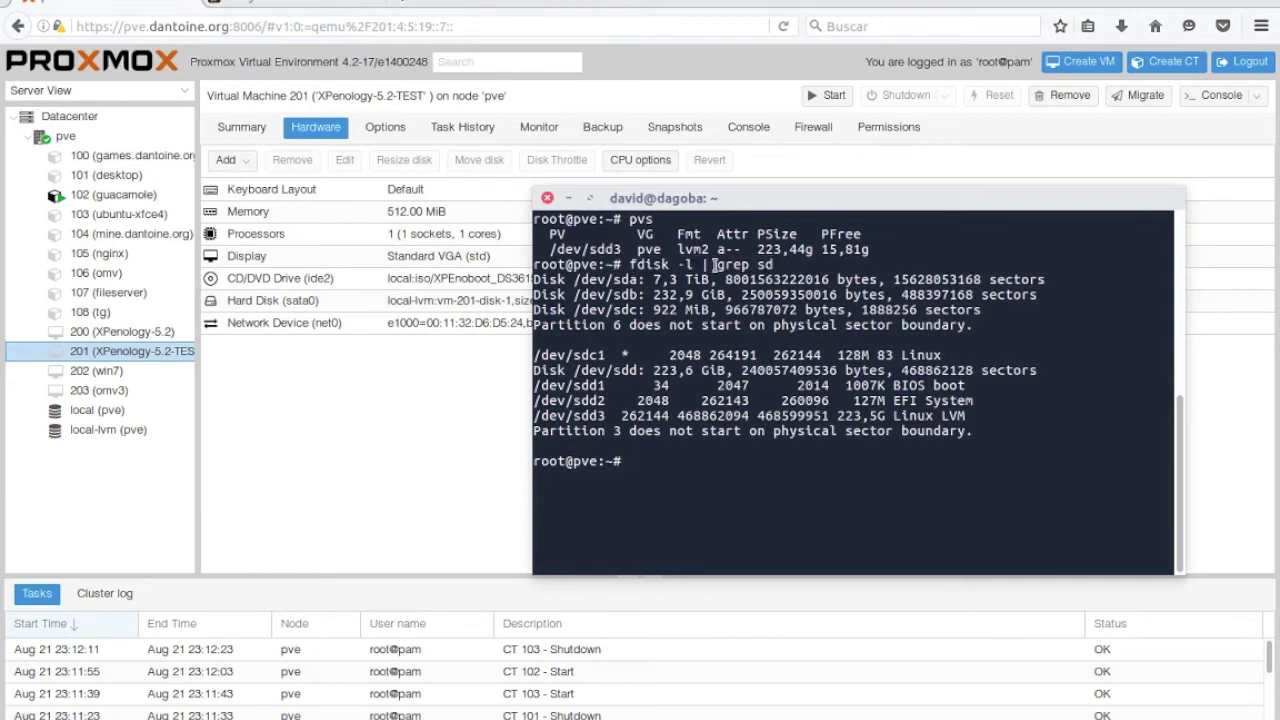
- Run fdisk -l without the grep filter and look through the full disk listing
{"action": "key", "text": "Up"}
{"action": "key", "text": "BackSpace"}
{"action": "key", "text": "BackSpace"}
{"action": "key", "text": "BackSpace"}
{"action": "key", "text": "BackSpace"}
{"action": "key", "text": "BackSpace"}
{"action": "key", "text": "BackSpace"}
{"action": "key", "text": "BackSpace"}
{"action": "key", "text": "BackSpace"}
{"action": "key", "text": "BackSpace"}
{"action": "key", "text": "BackSpace"}
{"action": "key", "text": "Return"}
{"action": "scroll", "coordinate": [804, 408], "scroll_direction": "up", "scroll_amount": 10}
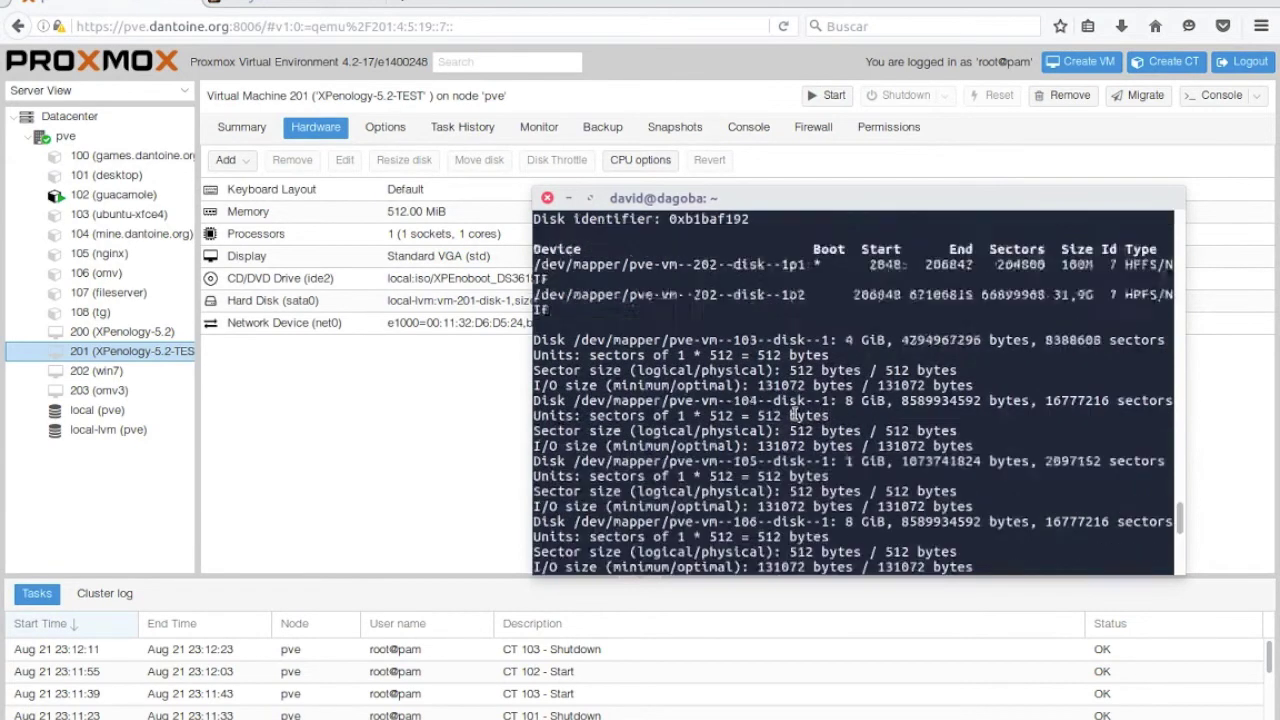
{"action": "scroll", "coordinate": [796, 413], "scroll_direction": "down", "scroll_amount": 10}
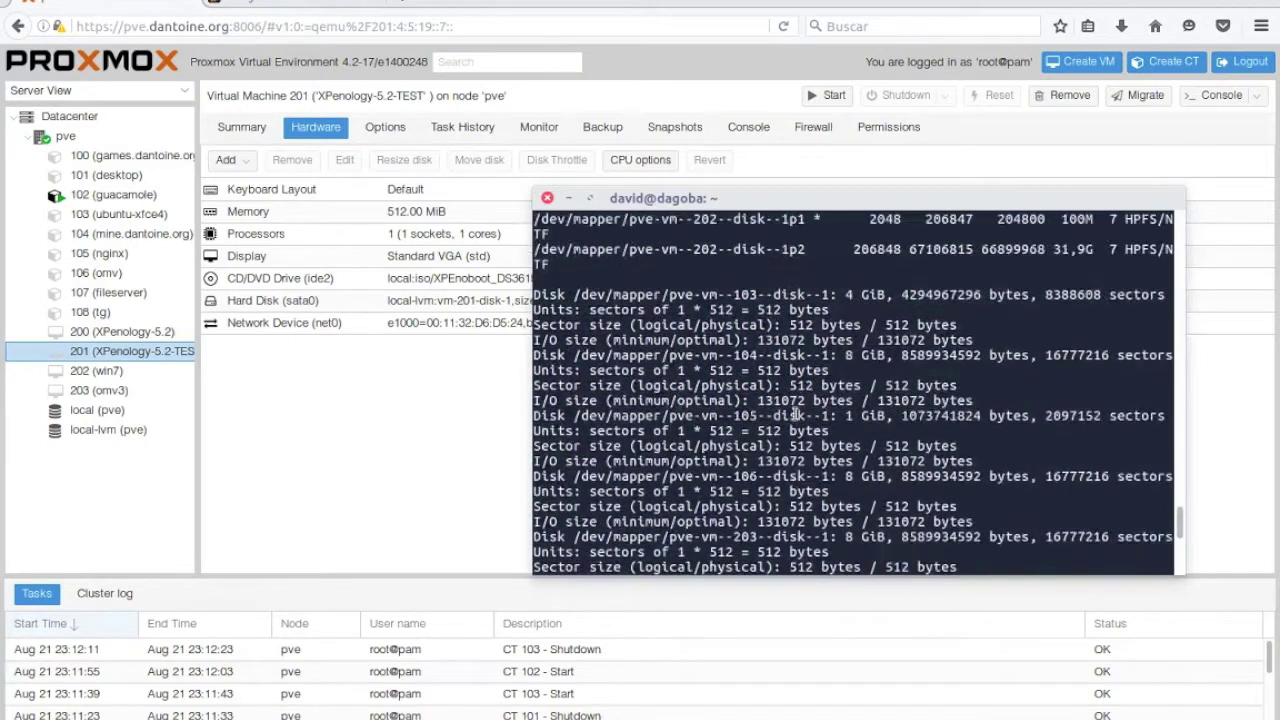
- Clear the terminal and list only the sd disks again with fdisk -l | grep sd
{"action": "type", "text": "fdisk -l | grep sd"}
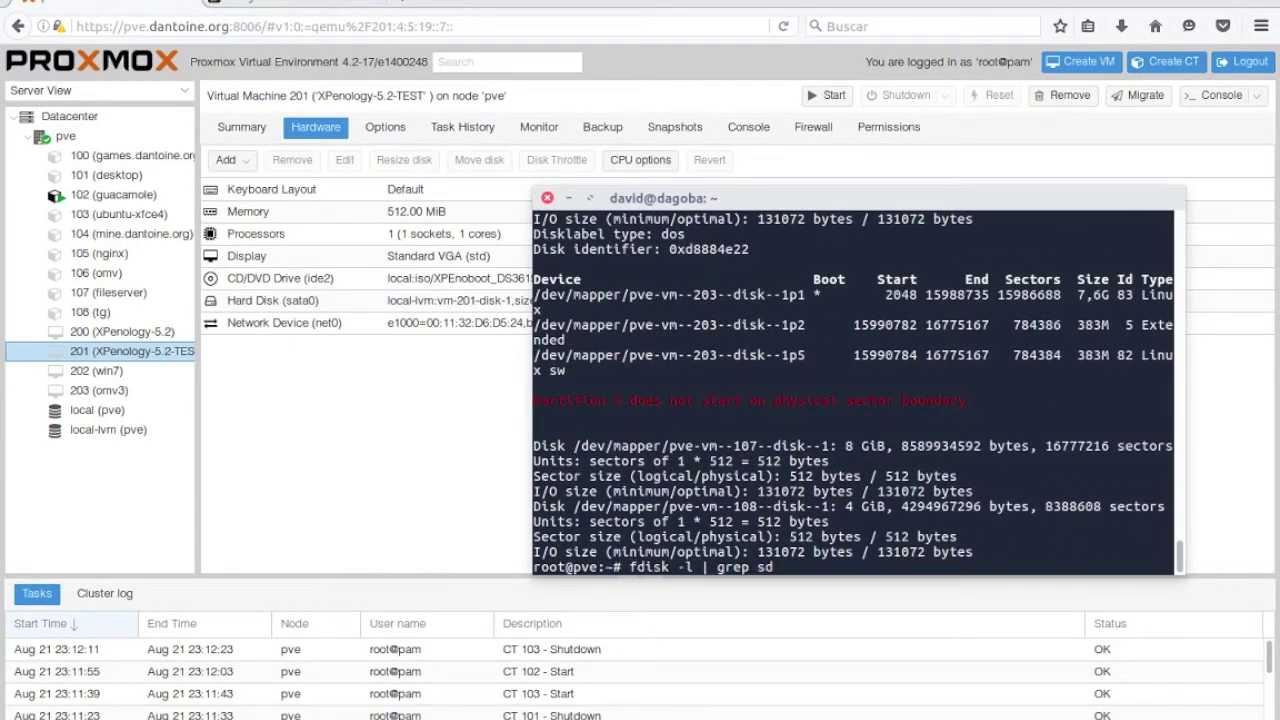
{"action": "key", "text": "Return"}
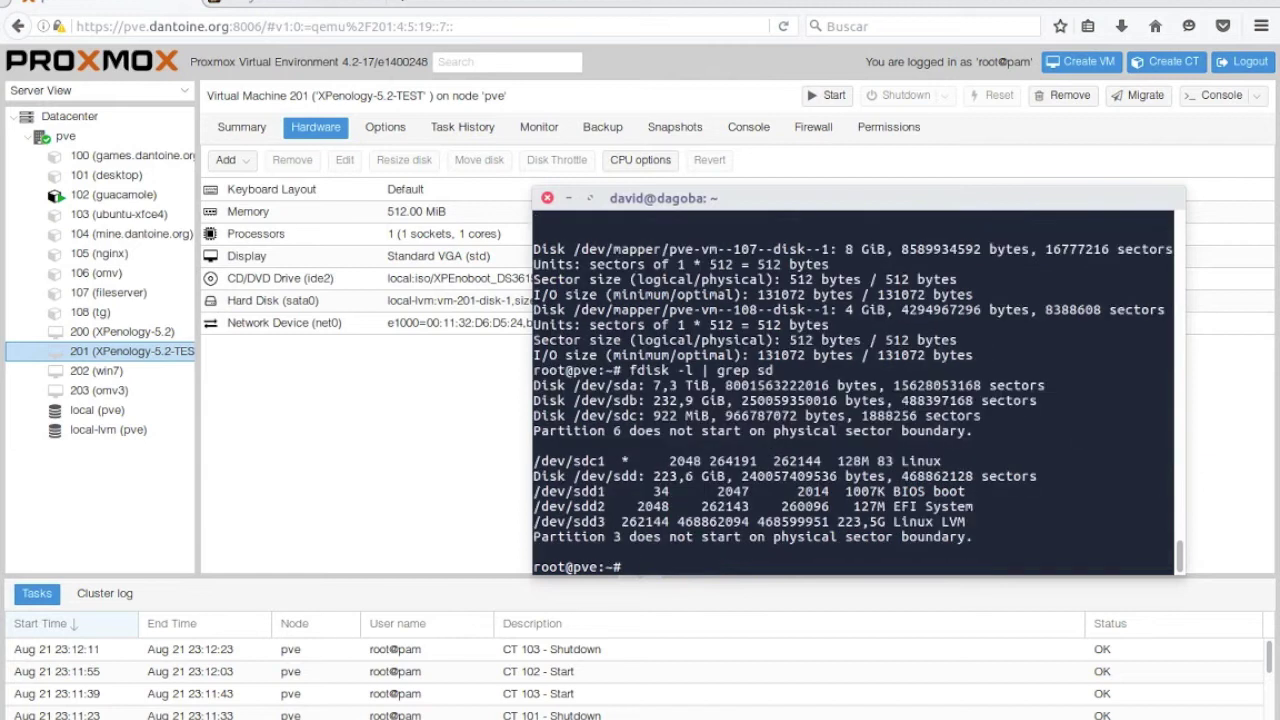
{"action": "key", "text": "Return"}
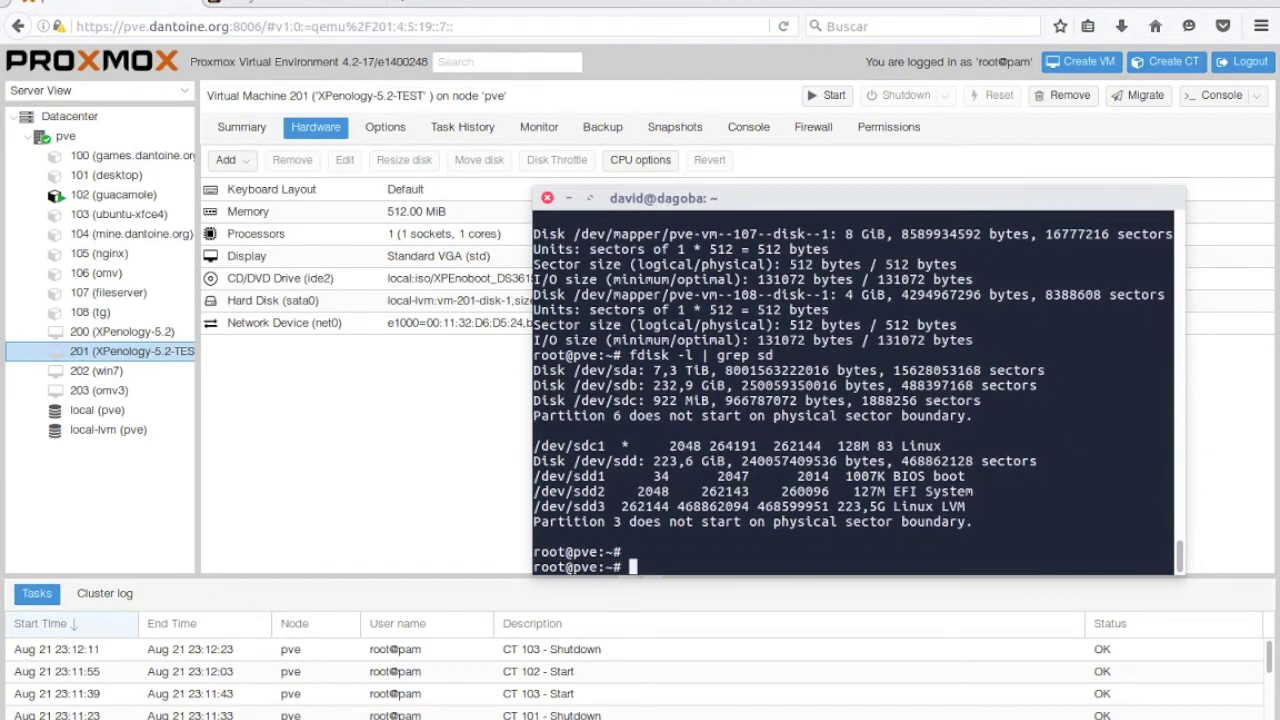
{"action": "type", "text": "clear"}
{"action": "key", "text": "Return"}
{"action": "key", "text": "Up"}
{"action": "key", "text": "Up"}
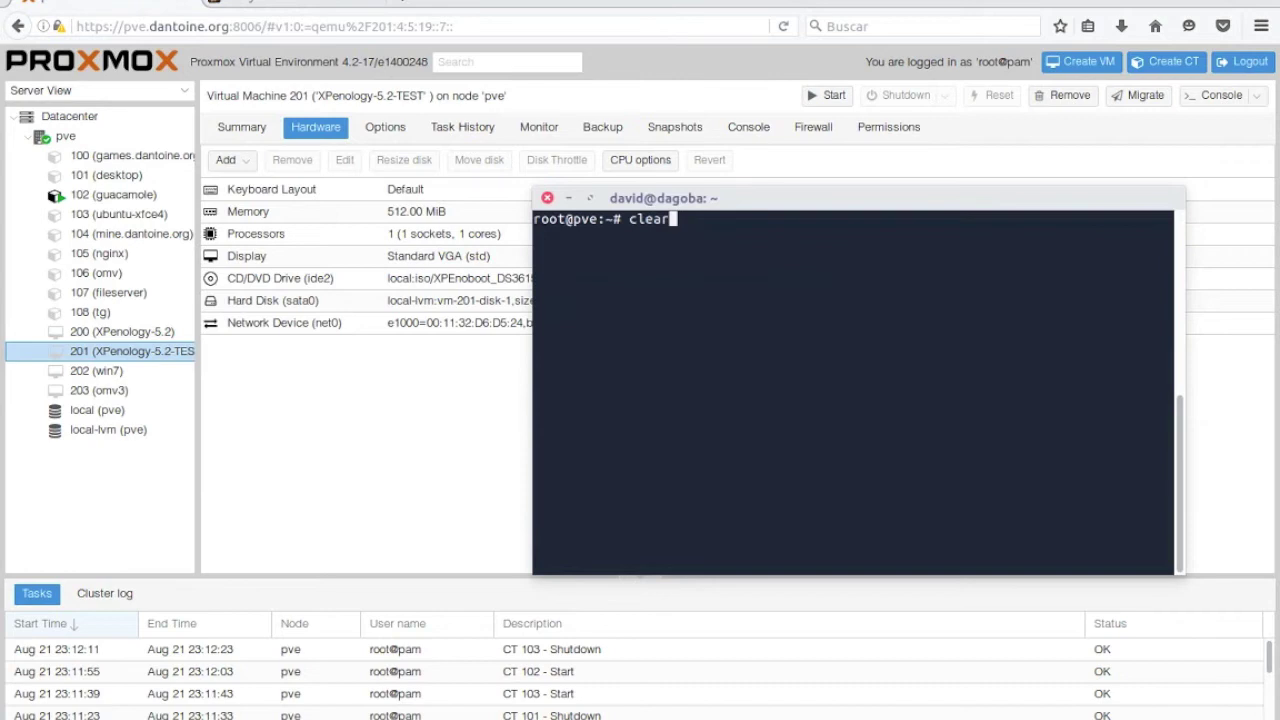
{"action": "key", "text": "Return"}
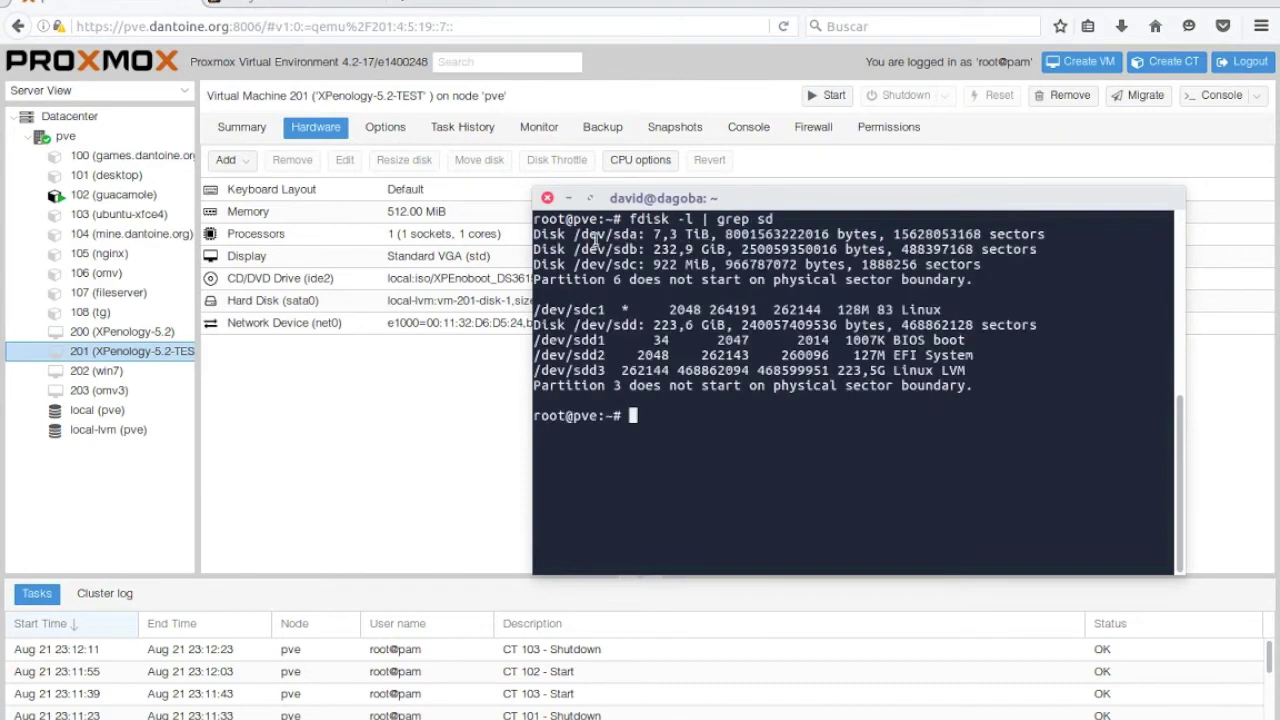
- Examine the sizes of /dev/sda, /dev/sdb and /dev/sdc and the partitions of /dev/sdd in the listing
{"action": "left_click_drag", "start_coordinate": [576, 234], "coordinate": [710, 234]}
{"action": "left_click_drag", "start_coordinate": [577, 249], "coordinate": [730, 249]}
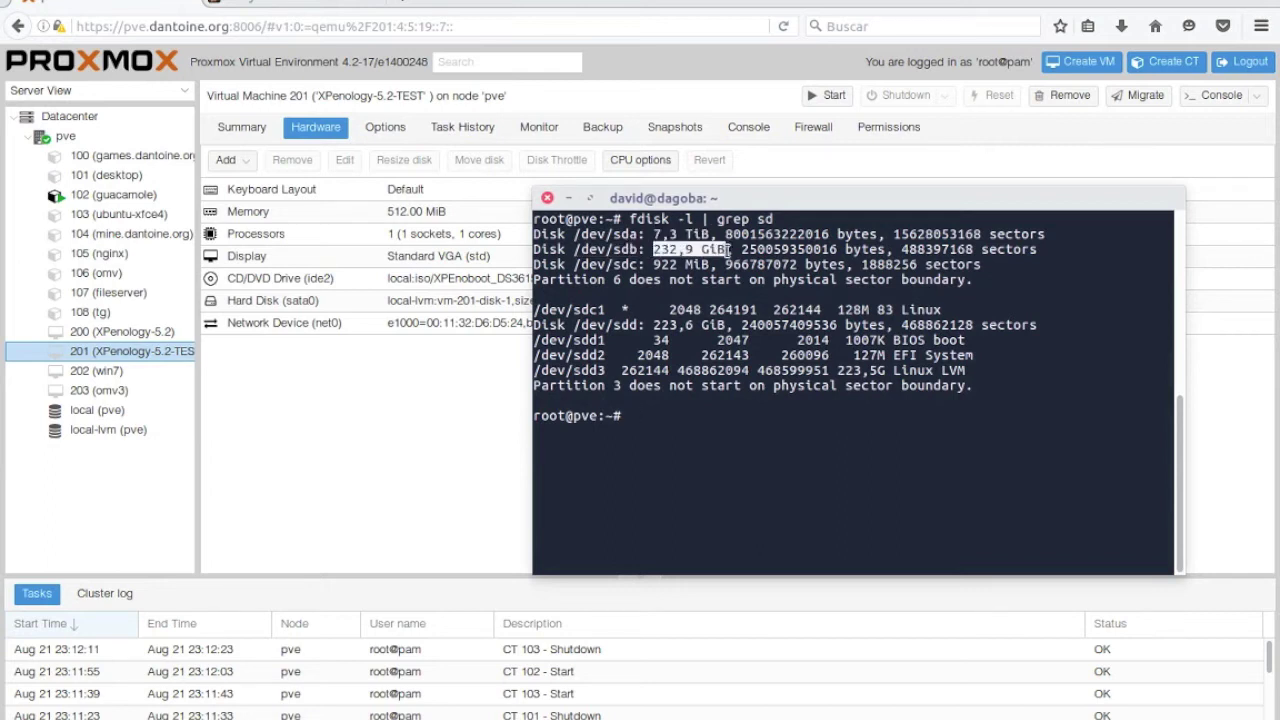
{"action": "left_click_drag", "start_coordinate": [574, 264], "coordinate": [712, 264]}
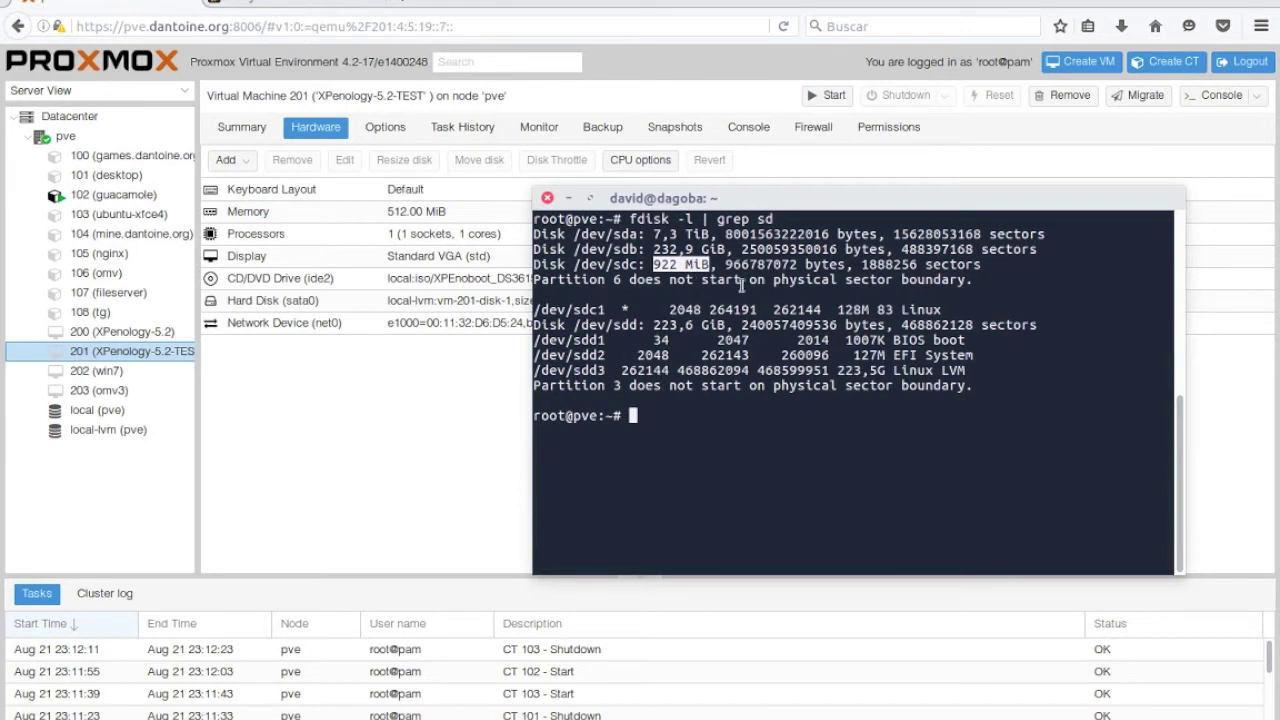
{"action": "left_click_drag", "start_coordinate": [540, 340], "coordinate": [1003, 378]}
{"action": "left_click", "coordinate": [763, 380]}
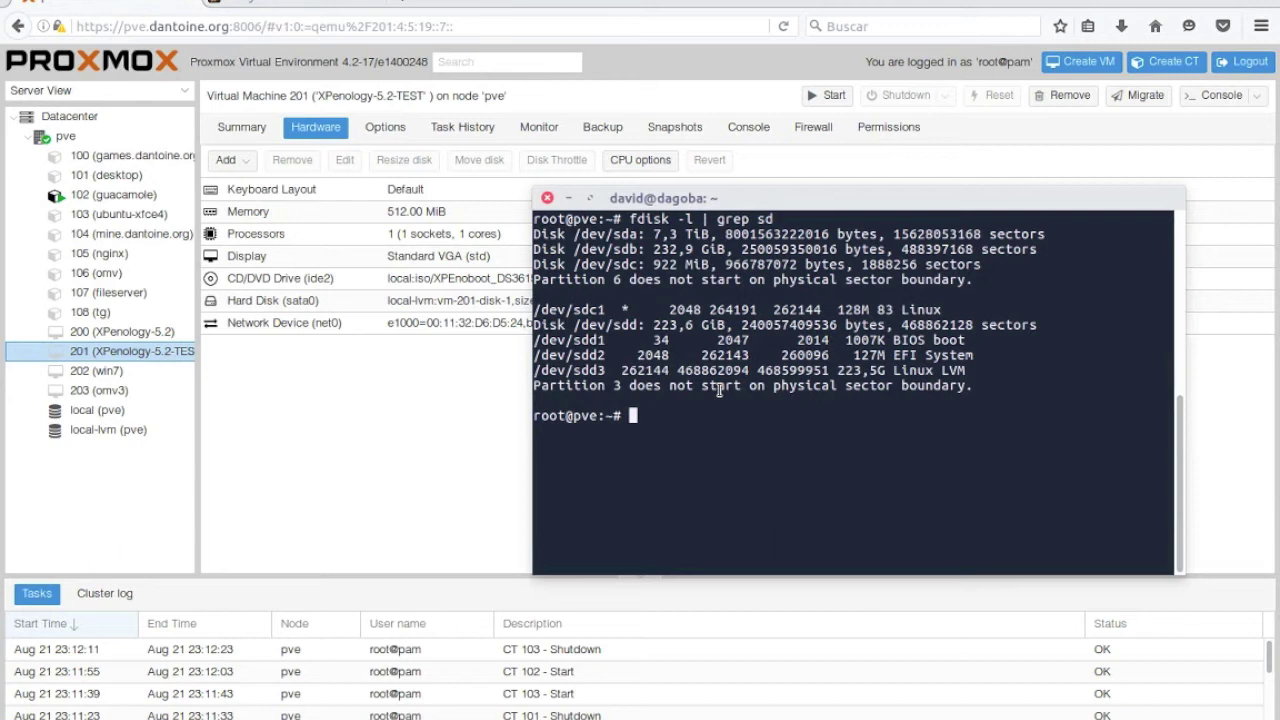
- Attach /dev/sda to virtual machine 201 with qm set 201 -sata1 /dev/sda and move the terminal aside to uncover the hardware list
{"action": "type", "text": "qm set 201"}
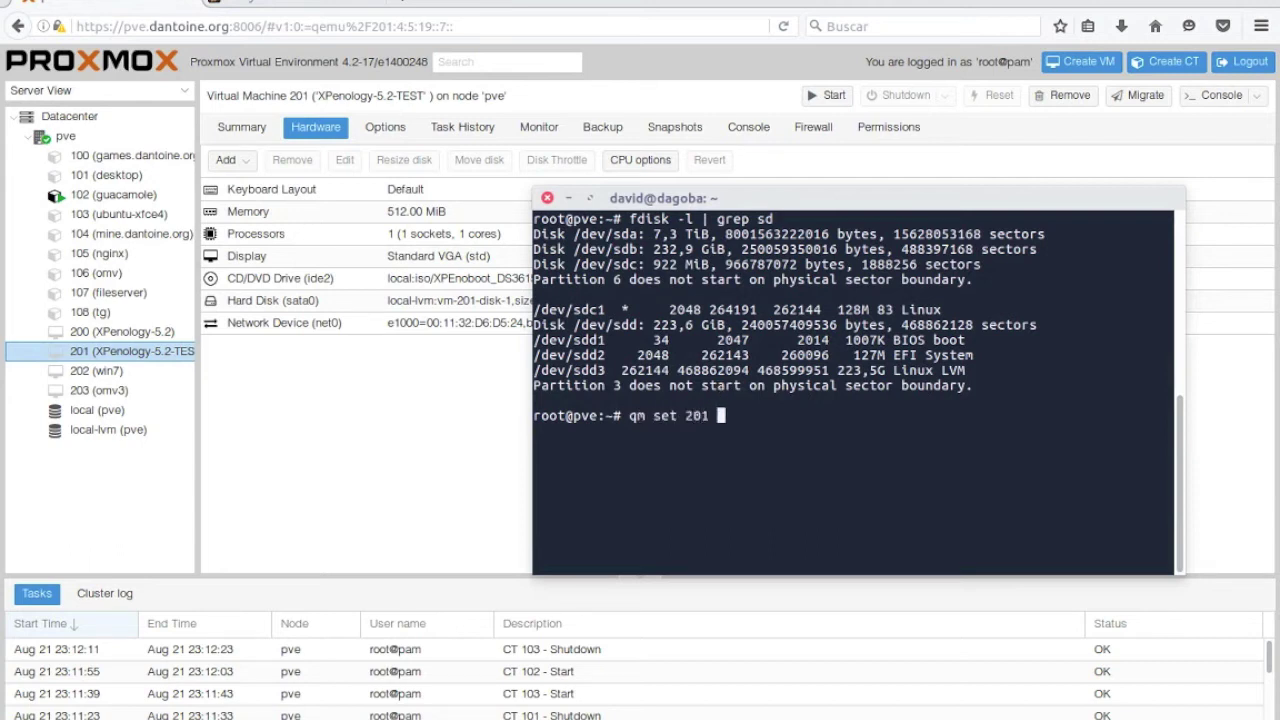
{"action": "type", "text": " -sata 1 /dev/sda"}
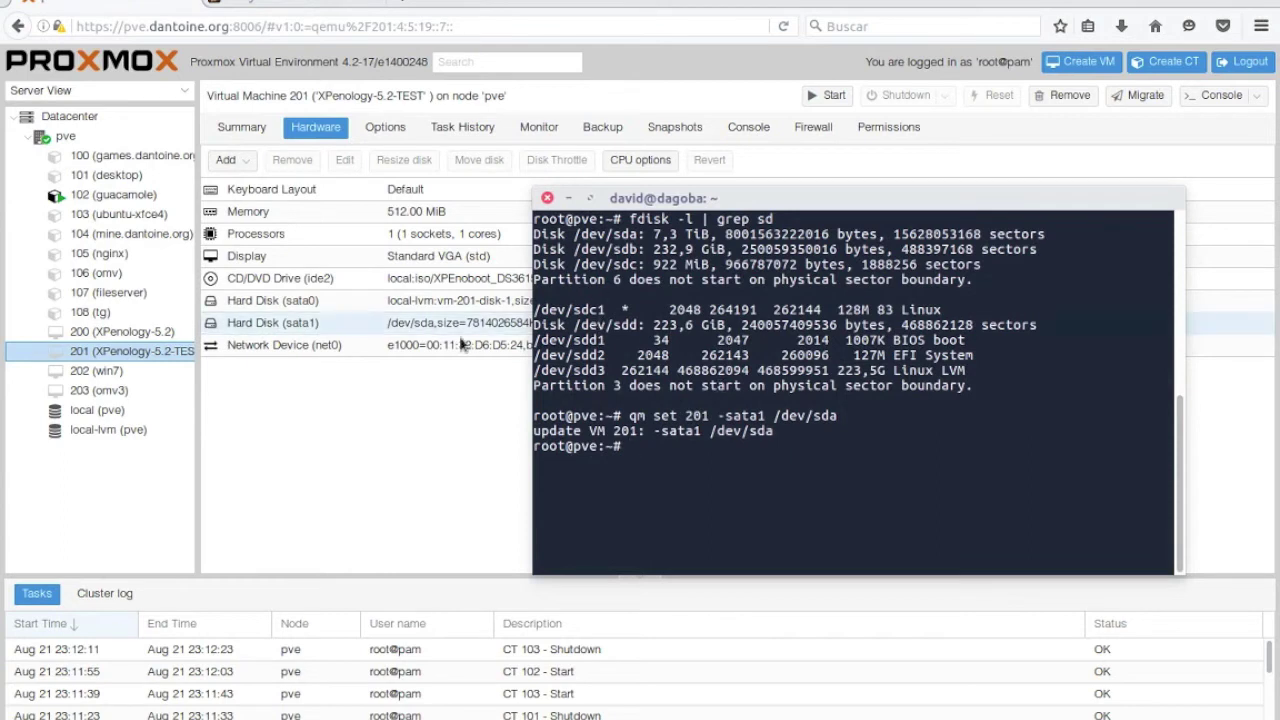
{"action": "left_click_drag", "start_coordinate": [708, 203], "coordinate": [758, 197]}
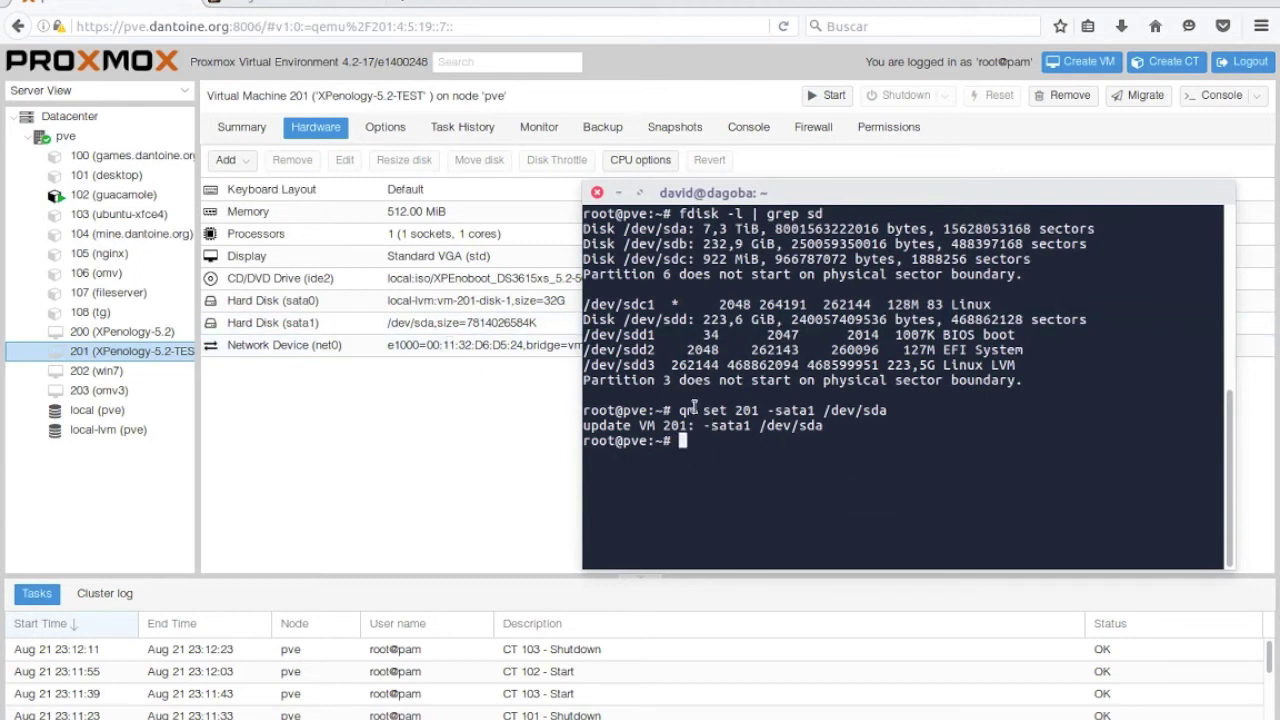
{"action": "left_click", "coordinate": [300, 4]}
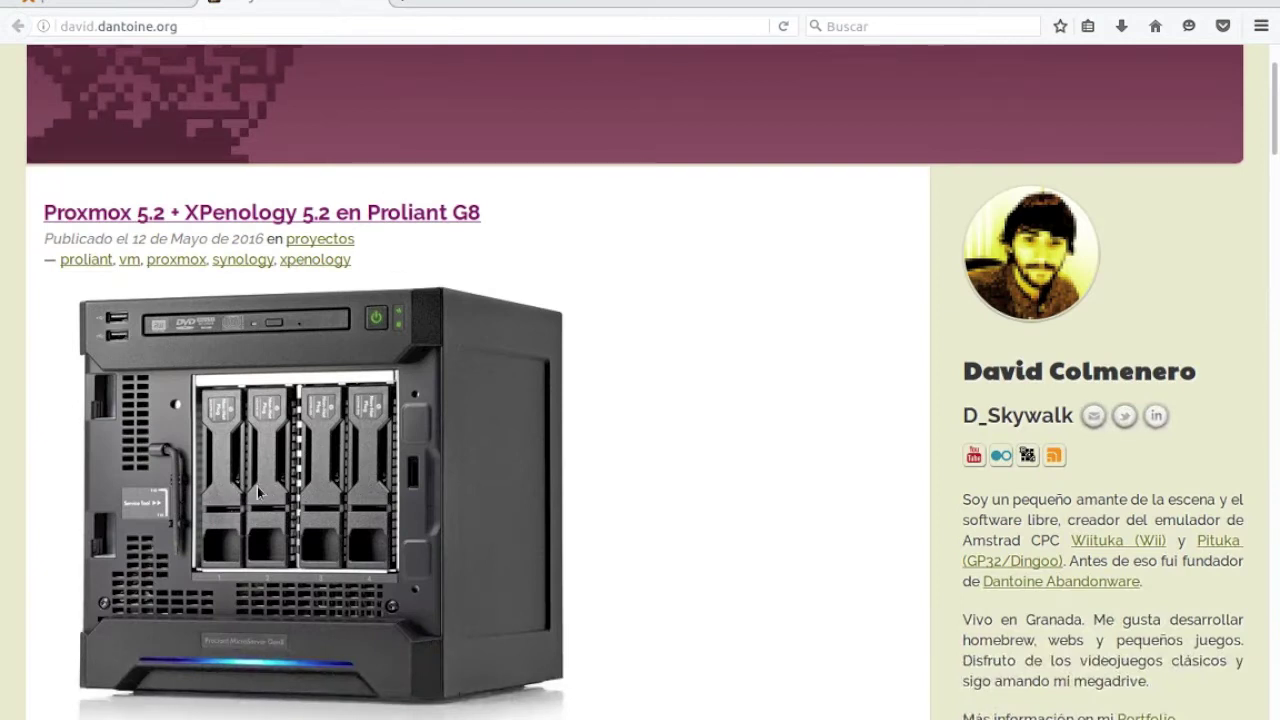
{"action": "left_click", "coordinate": [134, 4]}
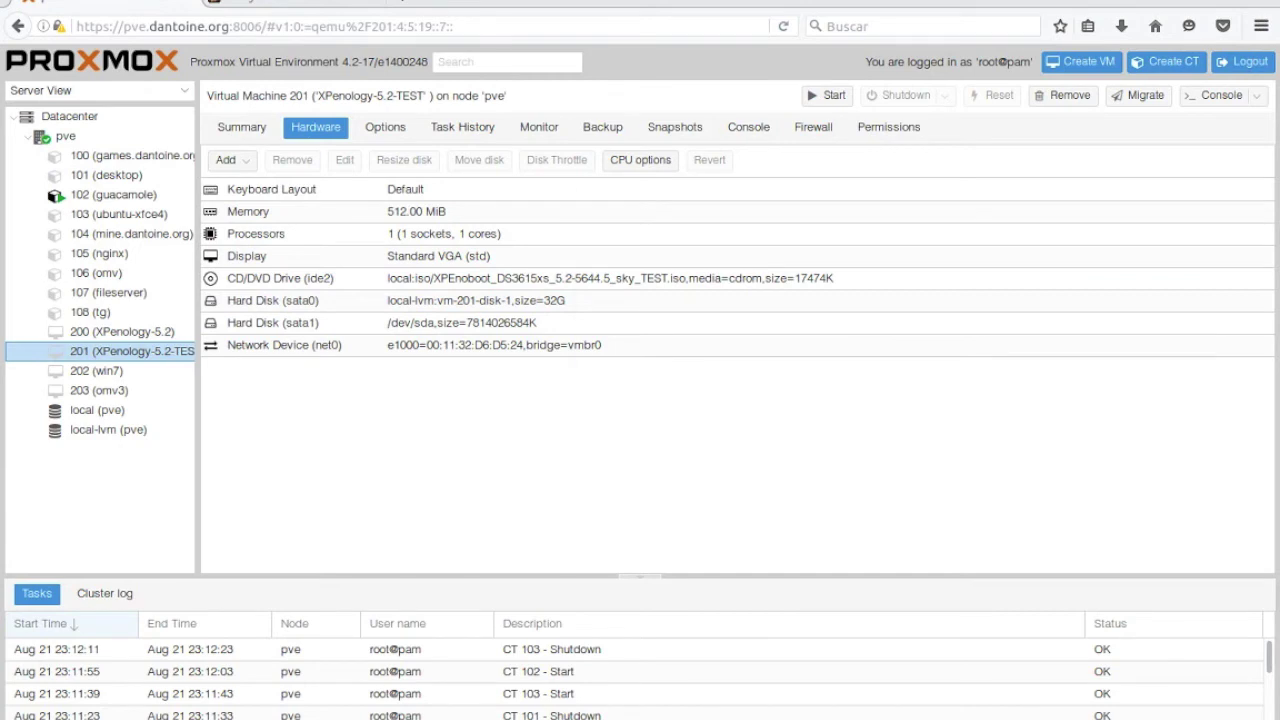
- Switch to the terminal, run hdparm -i /dev/sda and examine the disk's model name
{"action": "key", "text": "alt+Tab"}
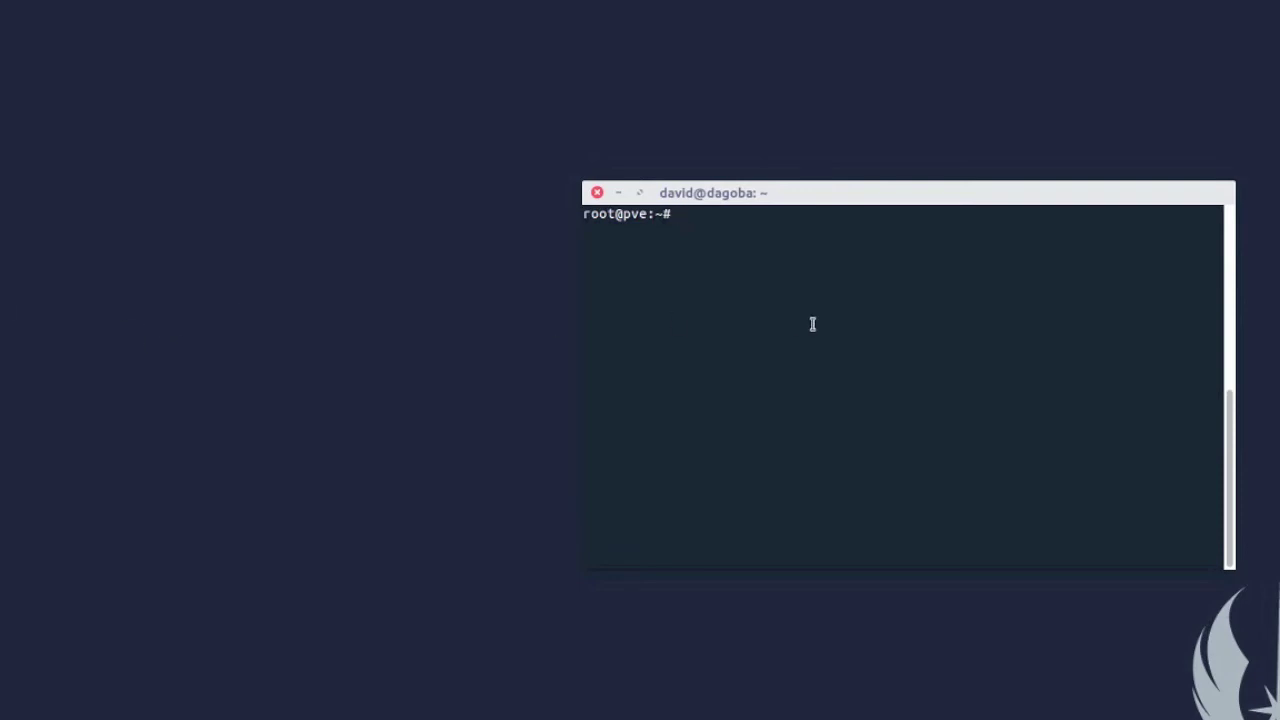
{"action": "type", "text": "hdparm -i /dev/sda"}
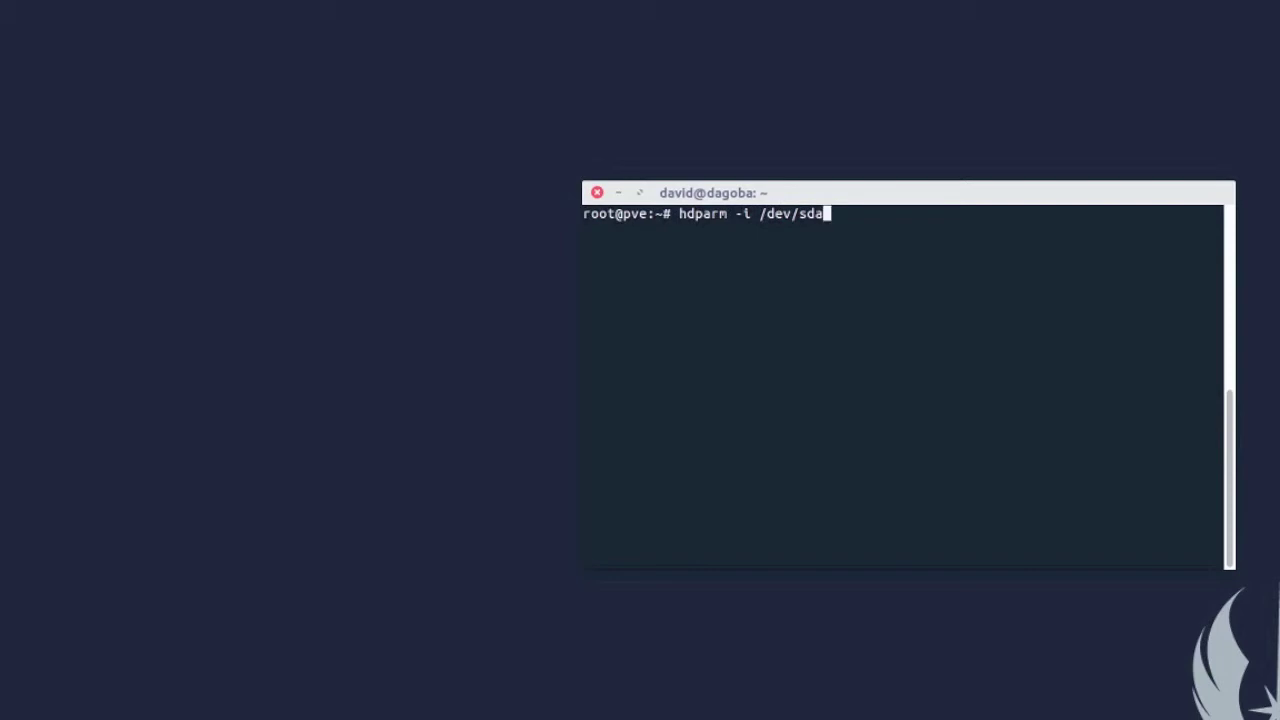
{"action": "key", "text": "Return"}
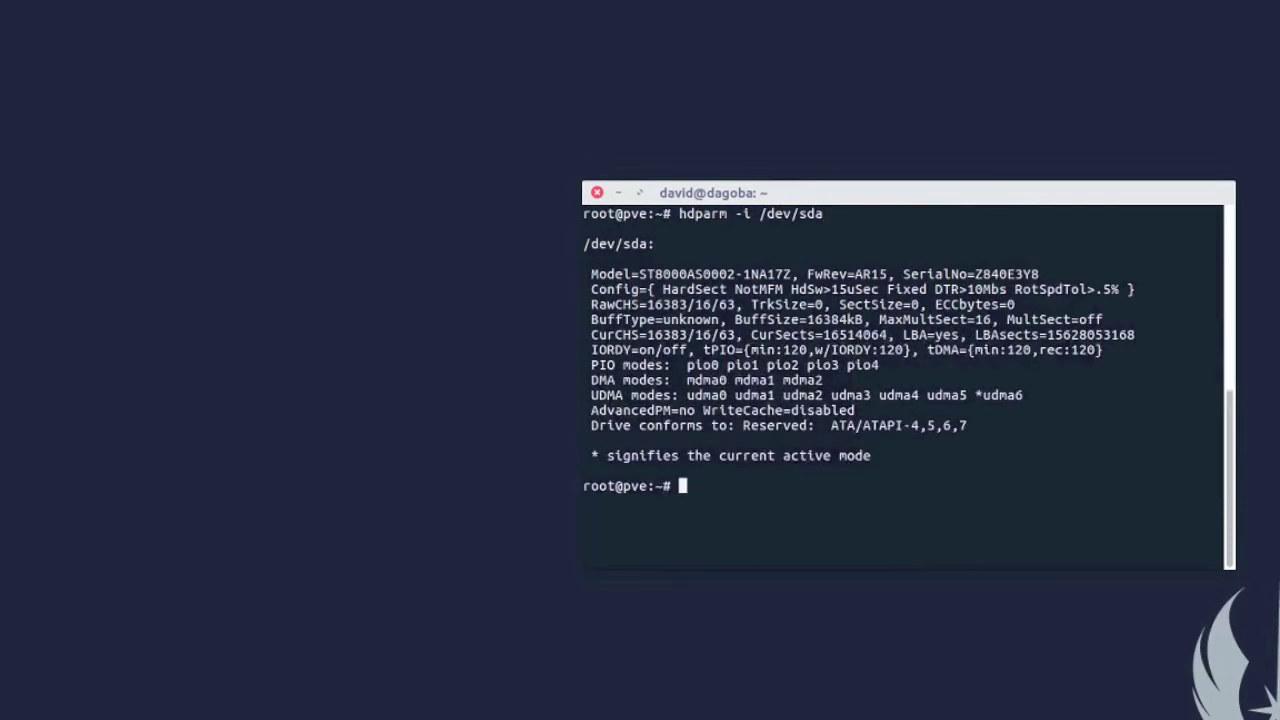
{"action": "left_click_drag", "start_coordinate": [757, 217], "coordinate": [823, 217]}
{"action": "left_click", "coordinate": [759, 217]}
{"action": "left_click_drag", "start_coordinate": [680, 215], "coordinate": [823, 214]}
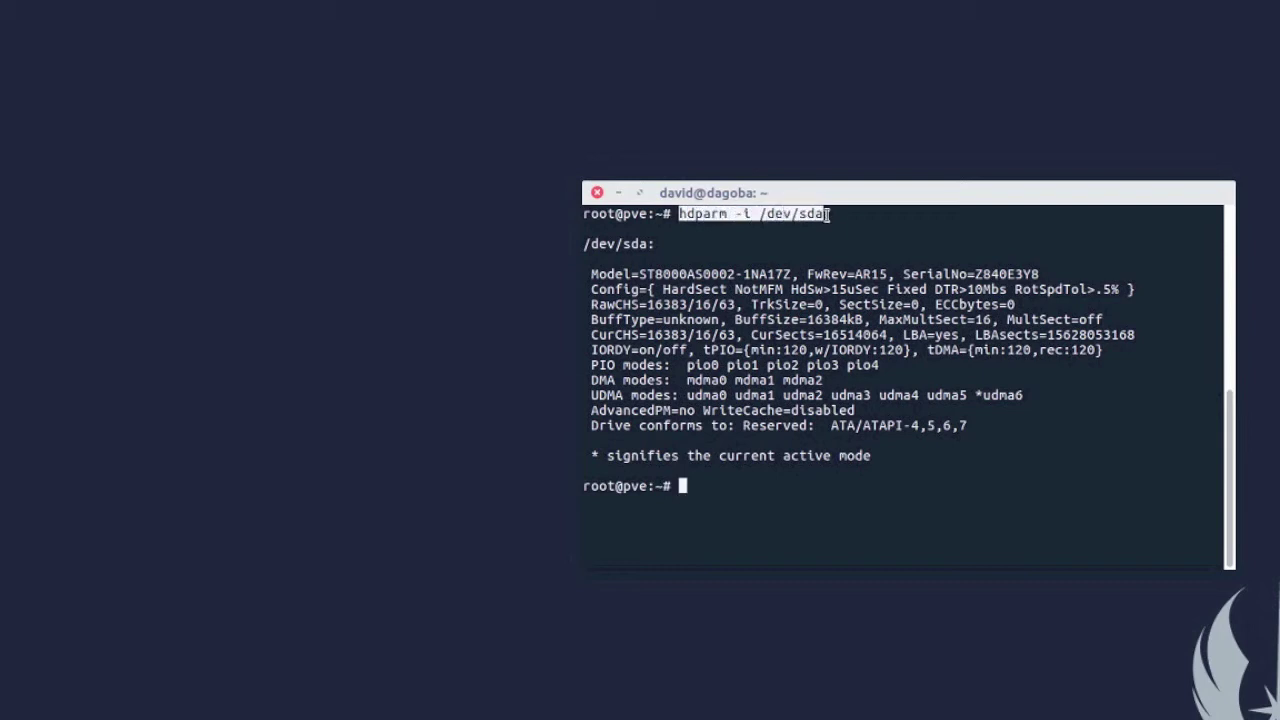
{"action": "left_click", "coordinate": [791, 233]}
{"action": "left_click_drag", "start_coordinate": [639, 274], "coordinate": [795, 274]}
{"action": "left_click", "coordinate": [857, 277]}
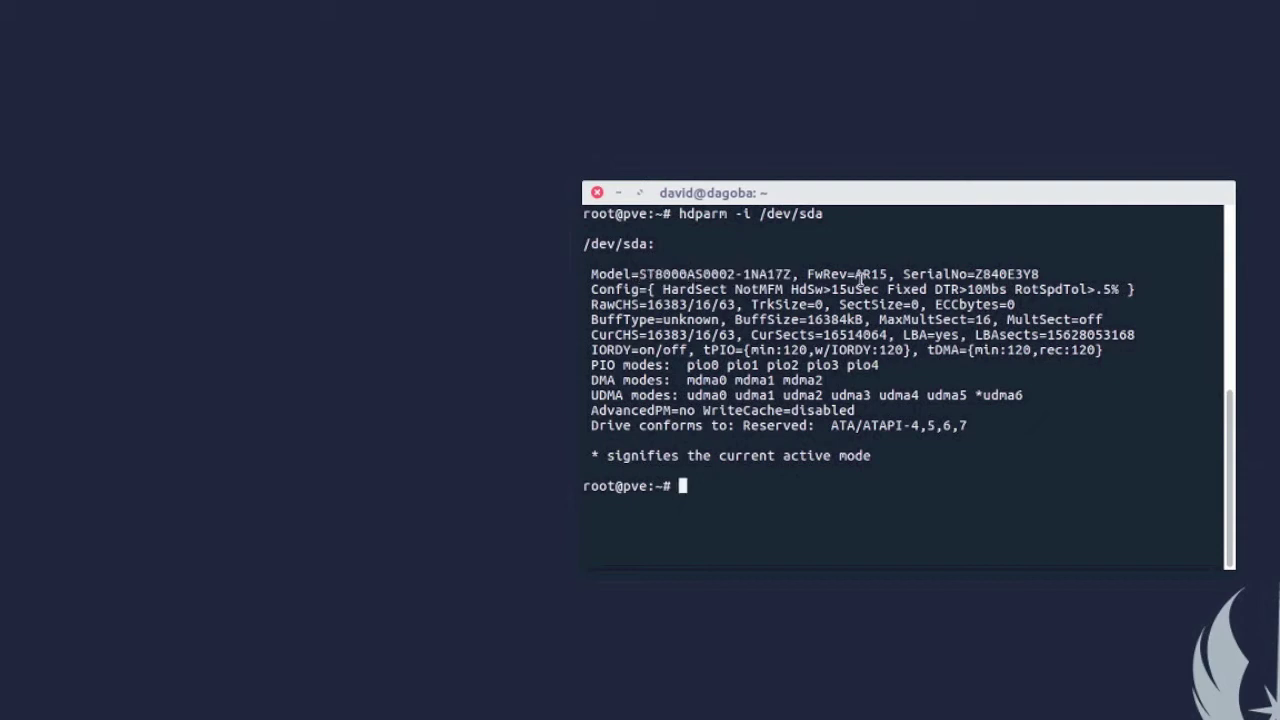
- Change the disk path in the earlier qm set 201 -sata1 command to /dev/disk/by-id/ and list the available disk IDs
{"action": "key", "text": "Up"}
{"action": "key", "text": "Up"}
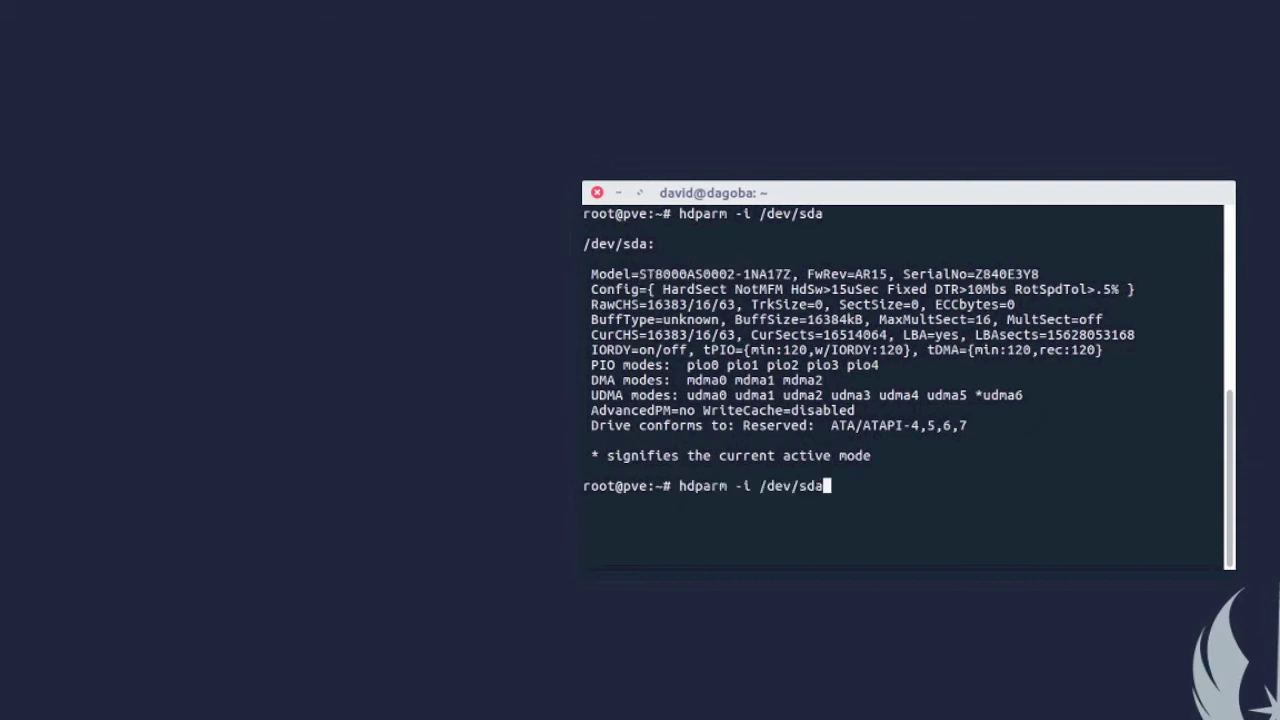
{"action": "key", "text": "Up"}
{"action": "key", "text": "Up"}
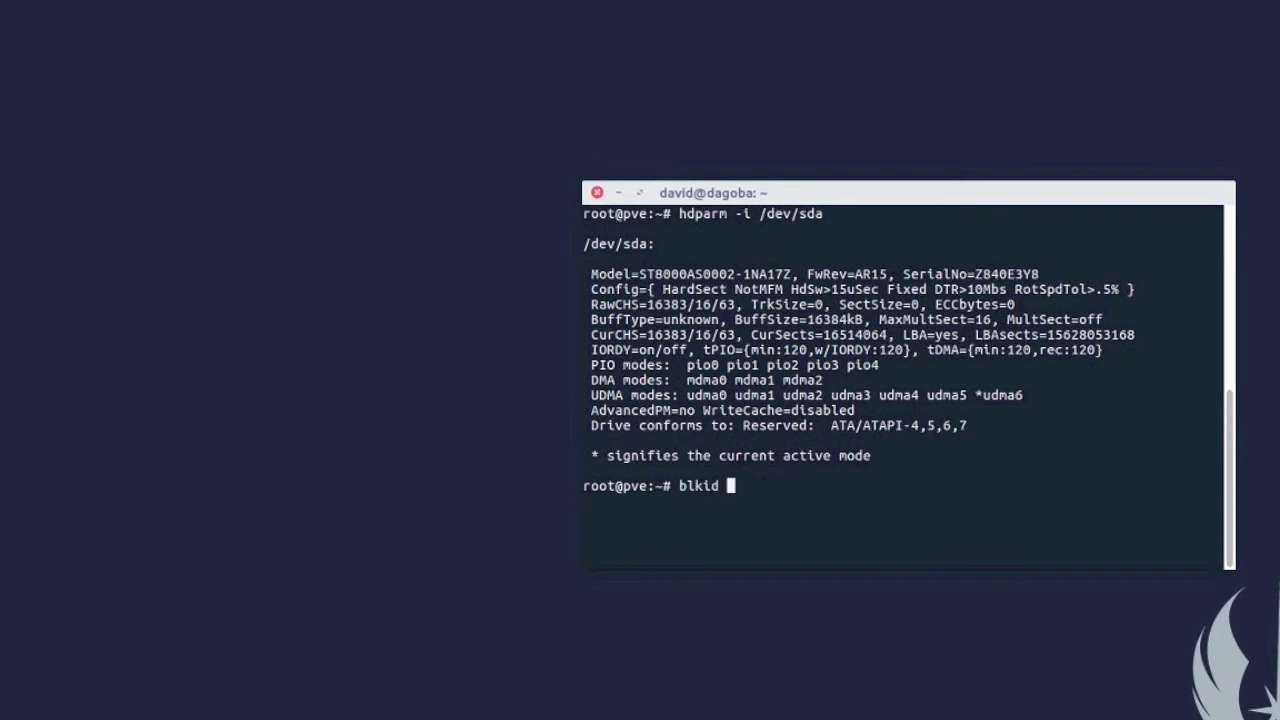
{"action": "key", "text": "BackSpace"}
{"action": "key", "text": "BackSpace"}
{"action": "key", "text": "BackSpace"}
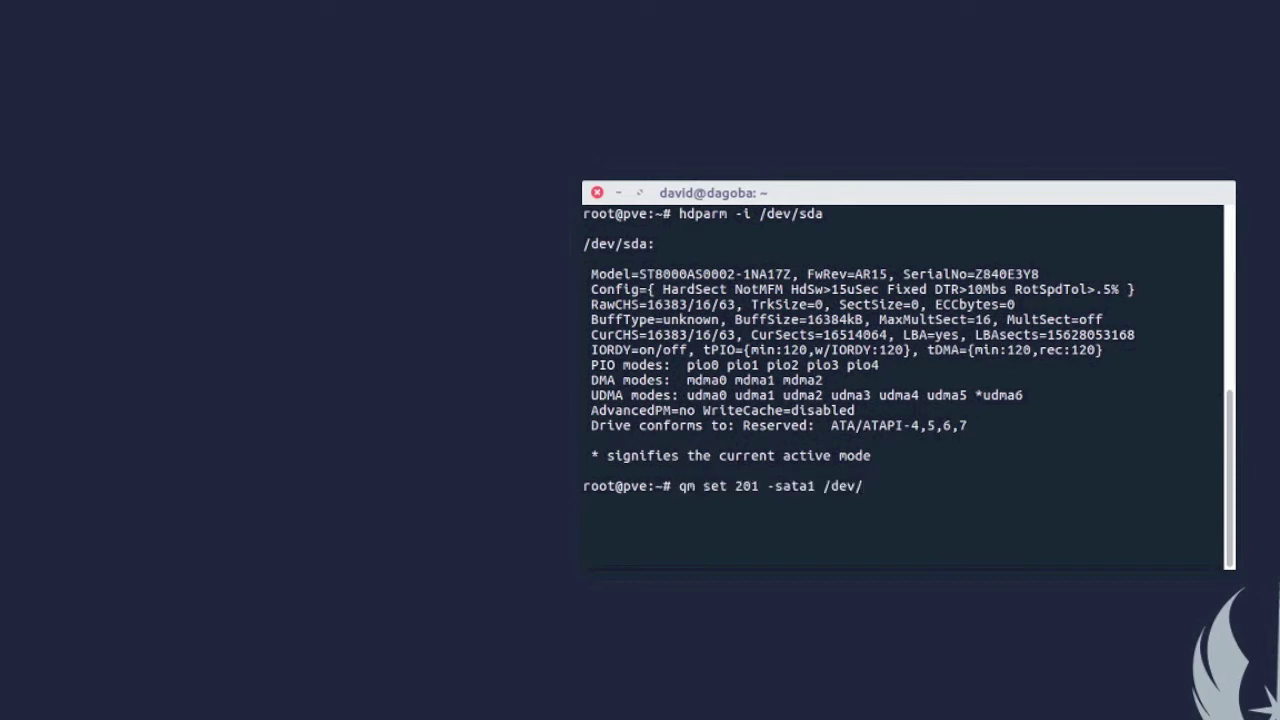
{"action": "type", "text": "disk/by-id/S"}
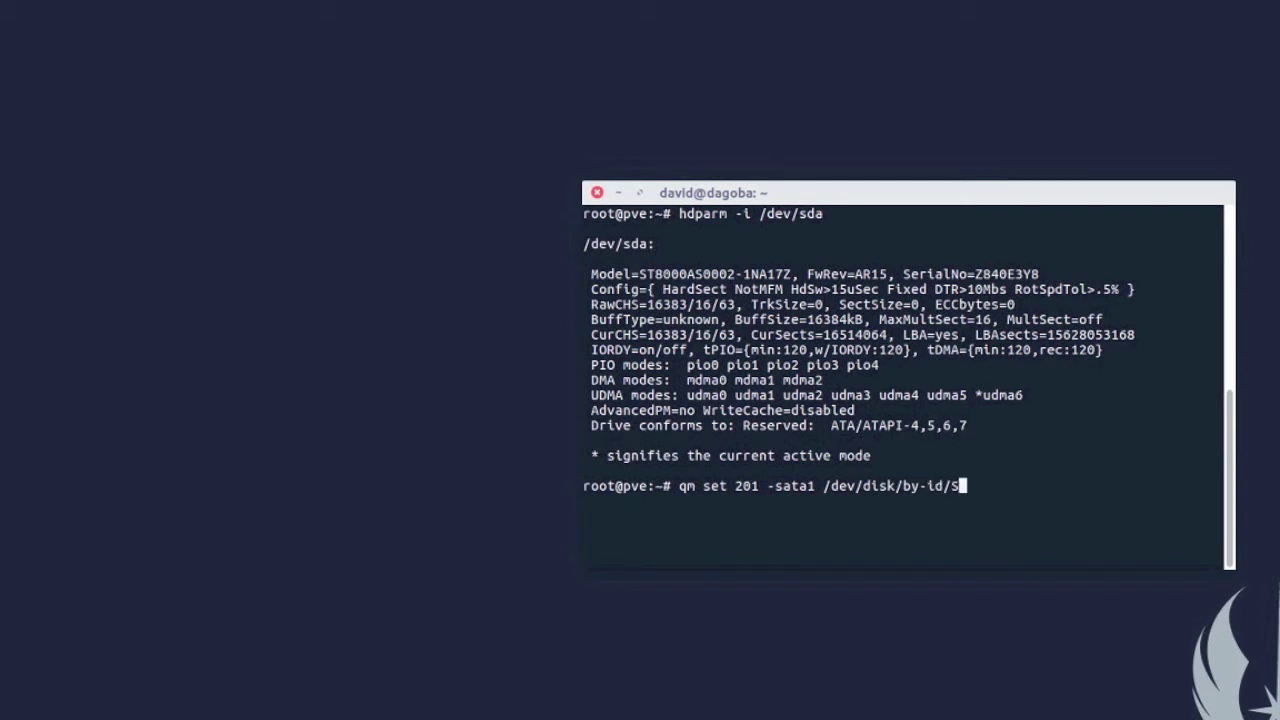
{"action": "key", "text": "BackSpace"}
{"action": "key", "text": "Tab"}
{"action": "key", "text": "Tab"}
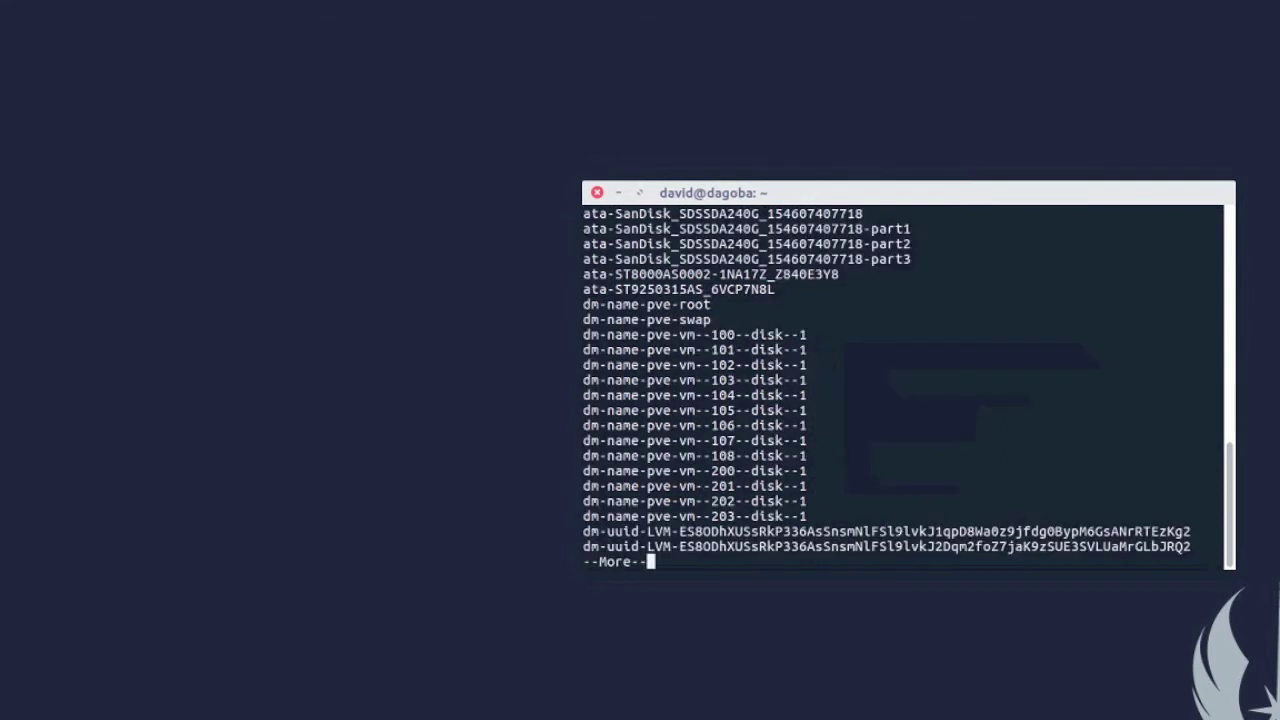
- Complete the path with the ata-ST8000AS0002-1NA17Z disk's ID, attach it to virtual machine 201 as sata1 and check the hardware list
{"action": "type", "text": "qa"}
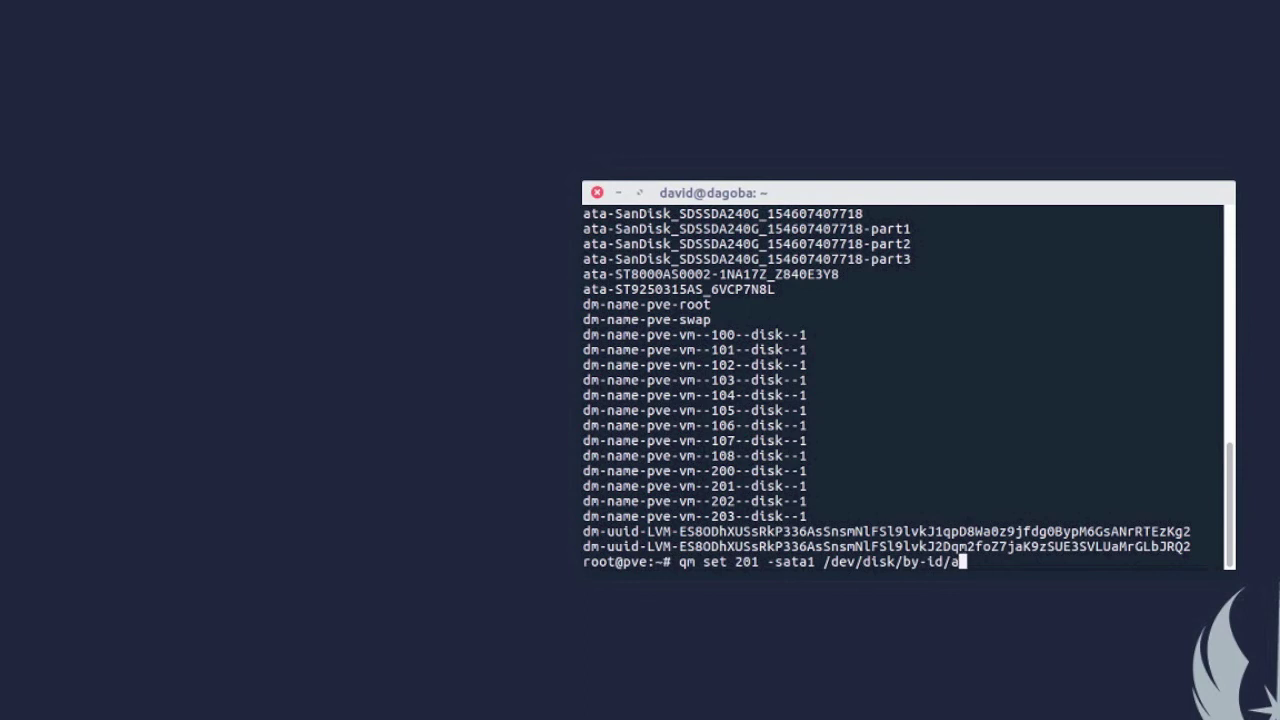
{"action": "key", "text": "Tab"}
{"action": "type", "text": "T8"}
{"action": "key", "text": "Tab"}
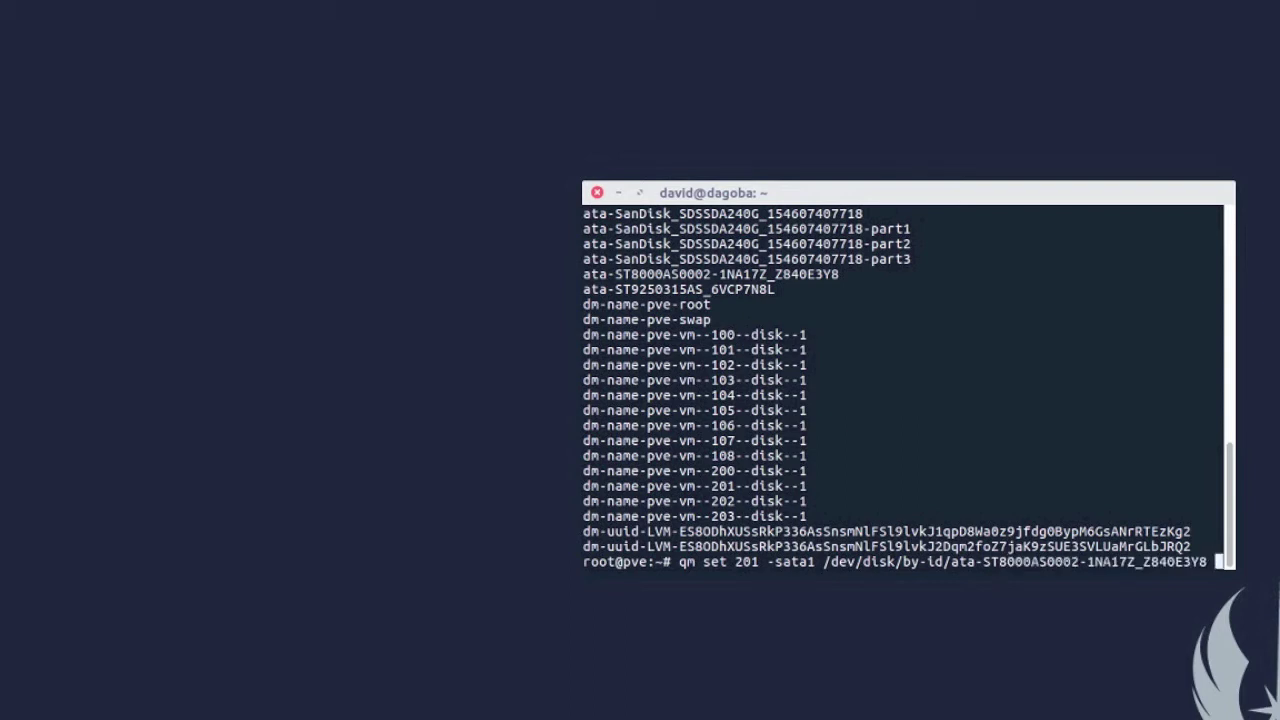
{"action": "key", "text": "Return"}
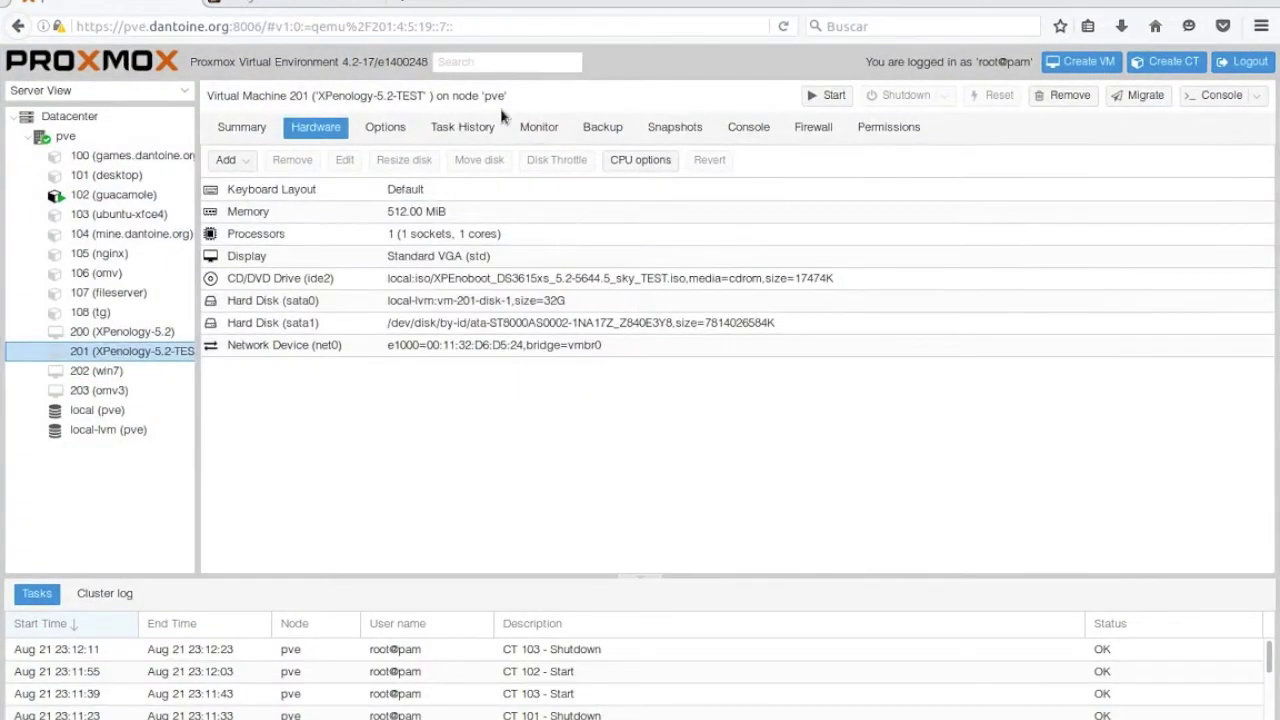
{"action": "left_click", "coordinate": [522, 326]}
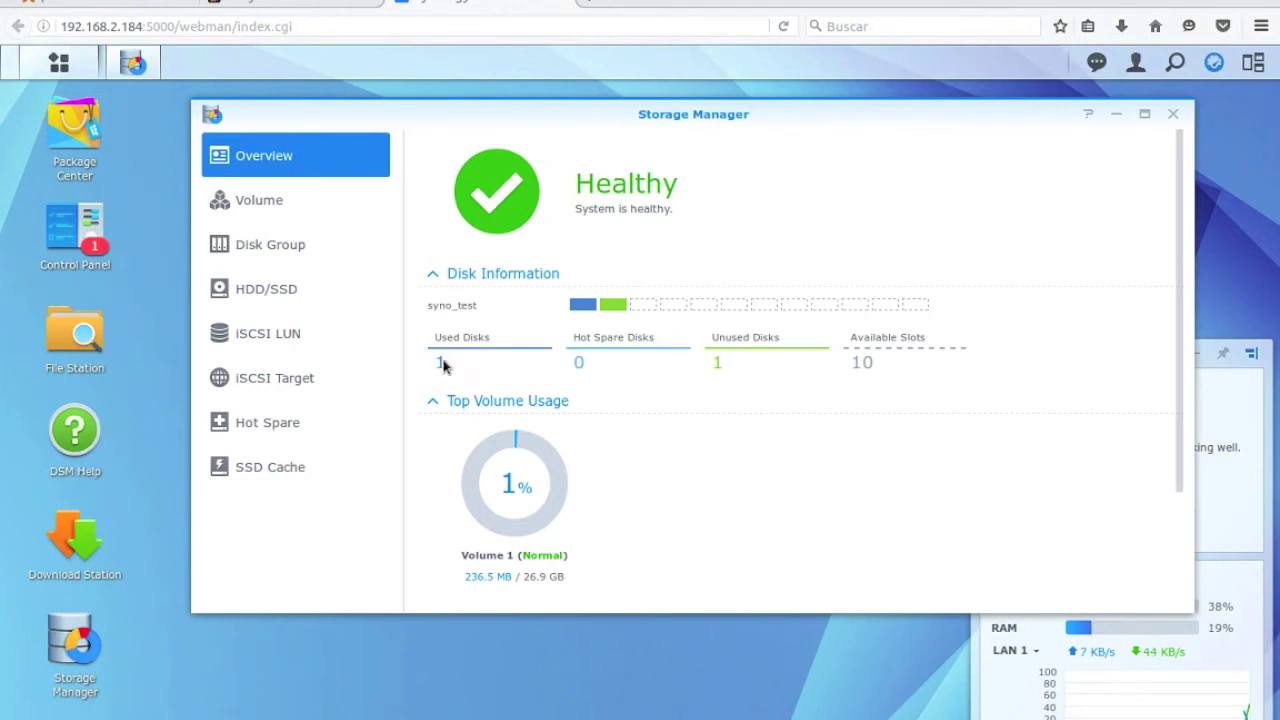
- Check virtual machine 201's hard disks in the Proxmox hardware list and return to Synology Storage Manager
{"action": "left_click", "coordinate": [132, 6]}
{"action": "left_click", "coordinate": [457, 301]}
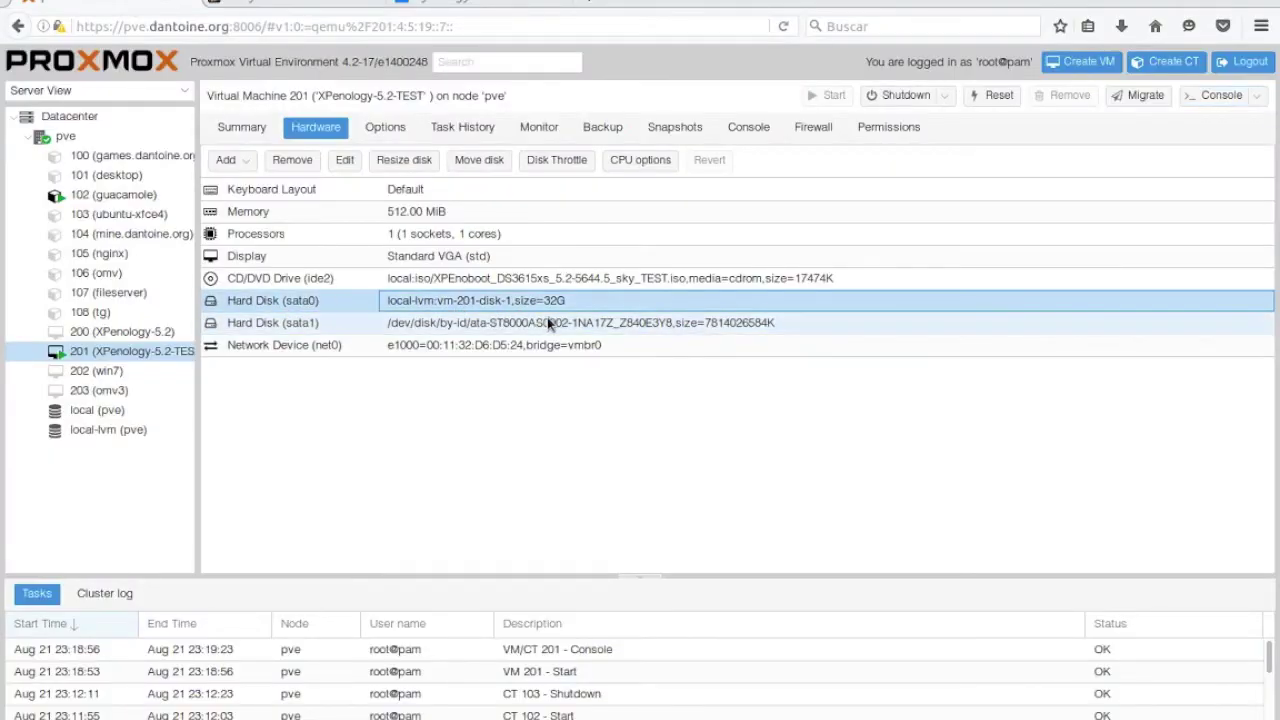
{"action": "left_click", "coordinate": [438, 5]}
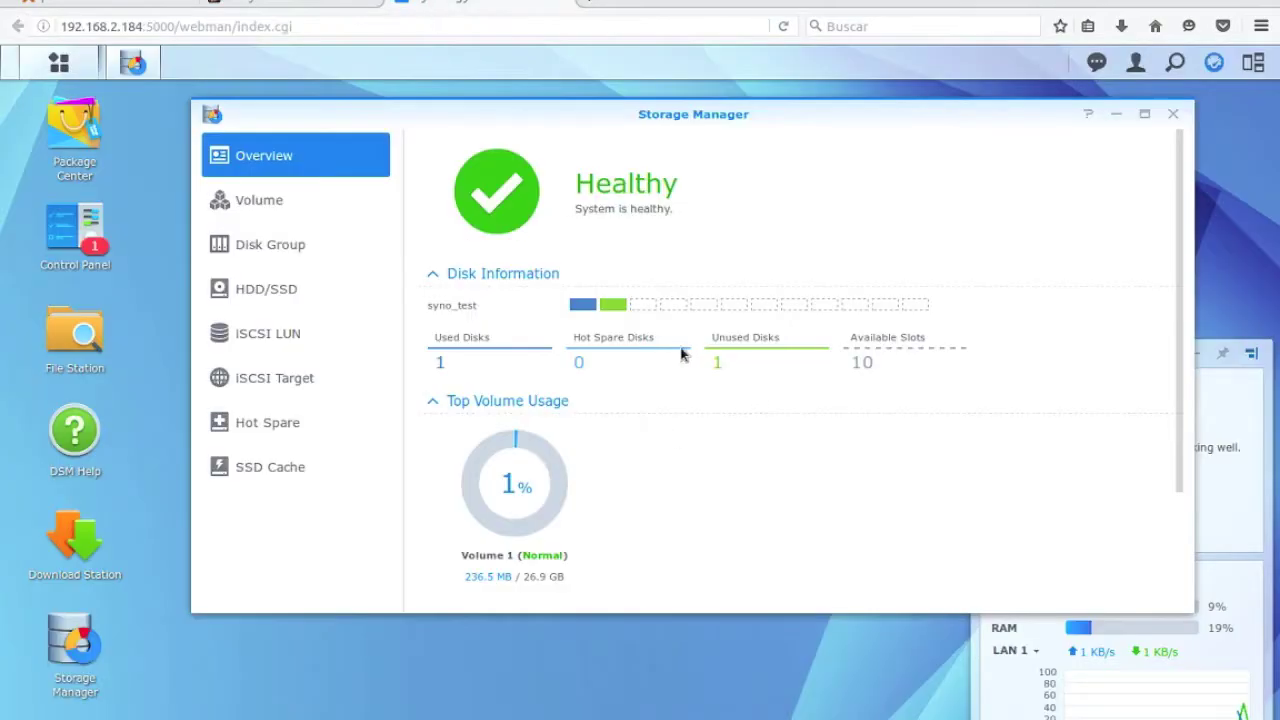
- Show the HDD/SSD list, widen the Disk Size column and select Disk 2
{"action": "left_click", "coordinate": [271, 280]}
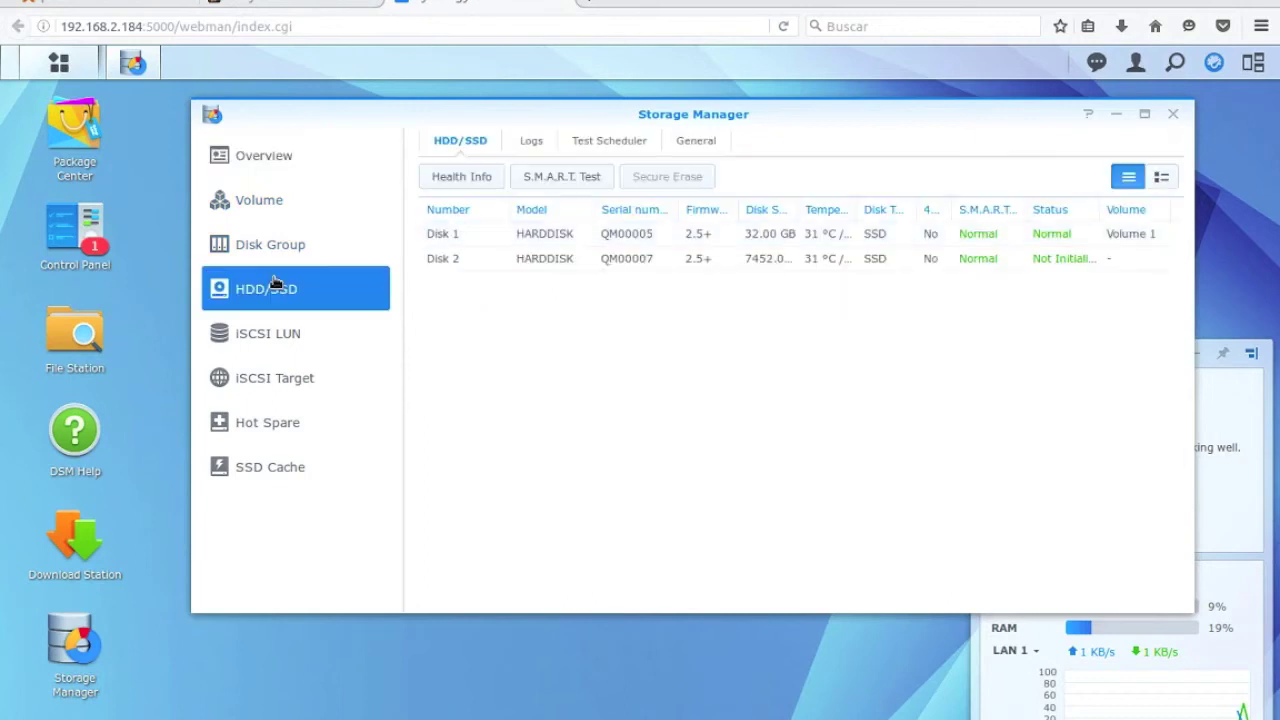
{"action": "left_click_drag", "start_coordinate": [801, 211], "coordinate": [866, 211]}
{"action": "left_click", "coordinate": [755, 262]}
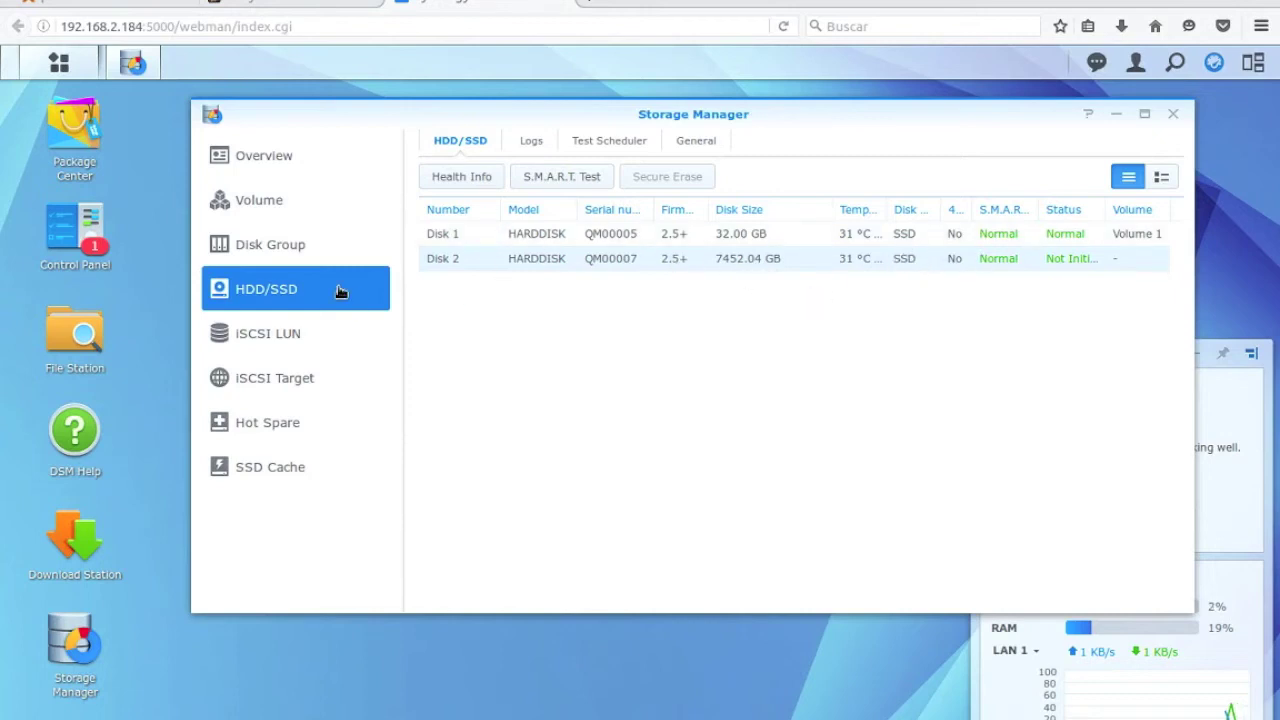
- View the disk groups and the volumes, and collapse the details of Volume 1
{"action": "left_click", "coordinate": [316, 252]}
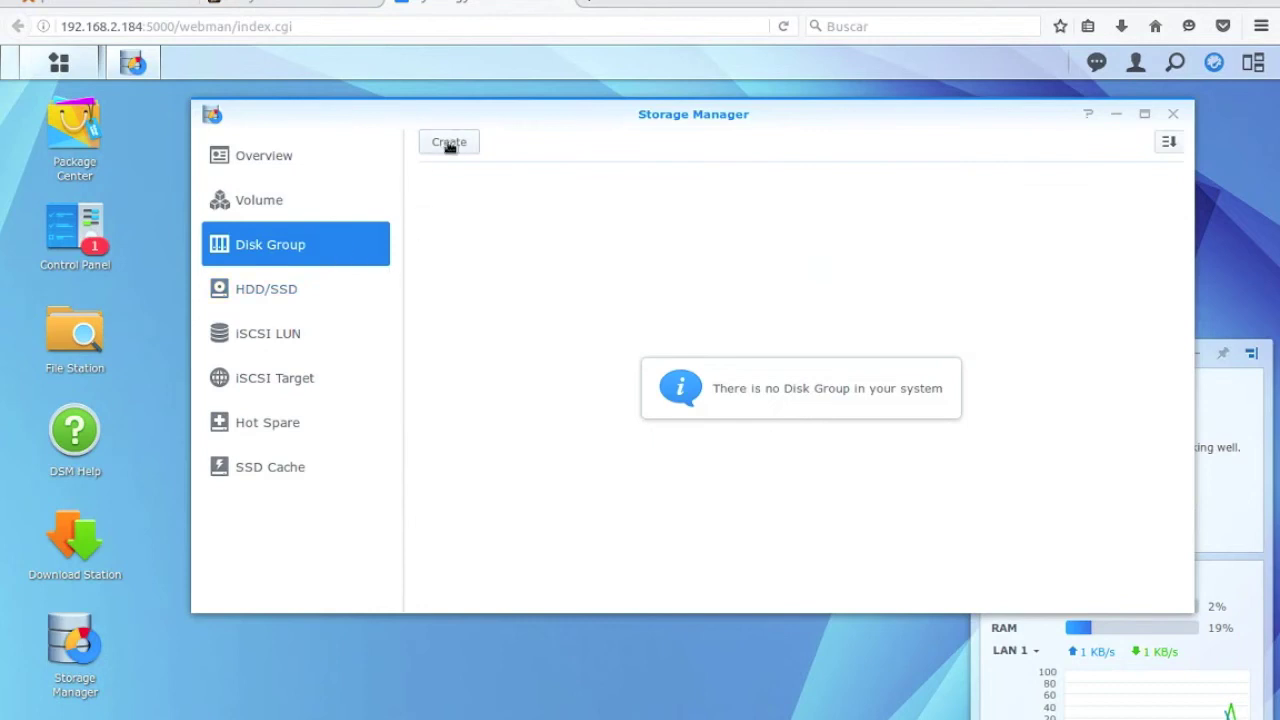
{"action": "left_click", "coordinate": [284, 206]}
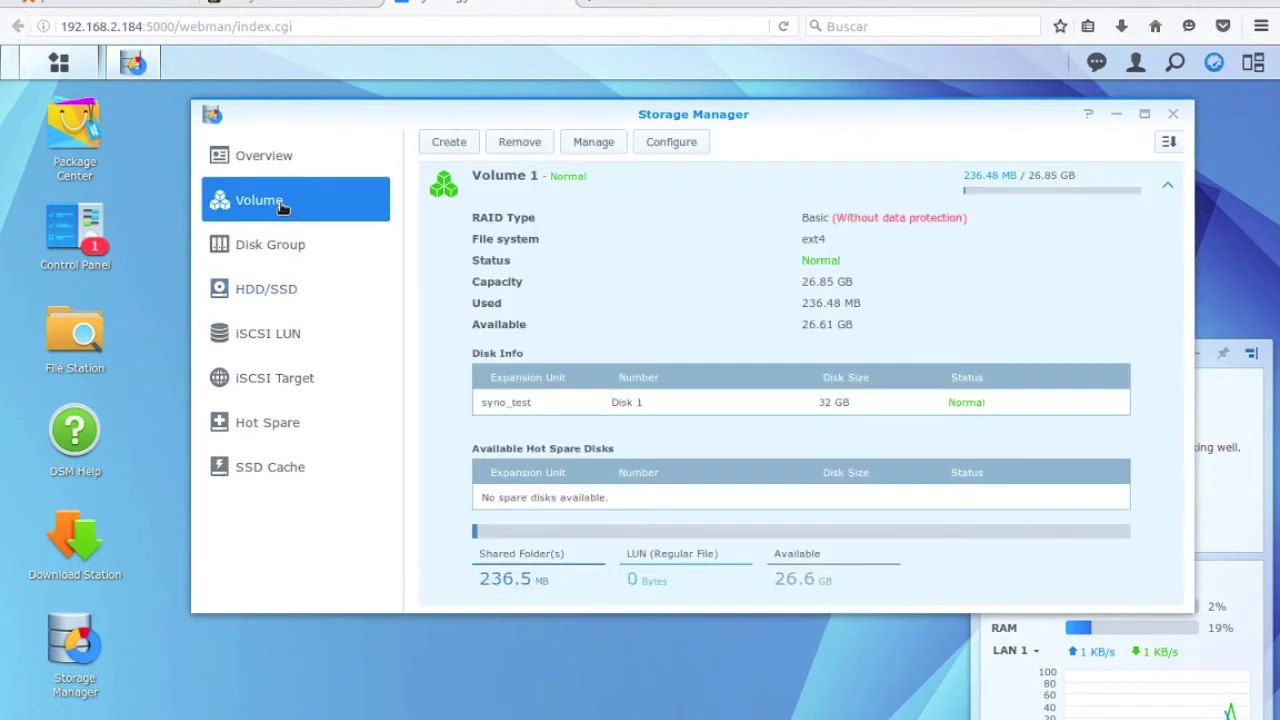
{"action": "left_click", "coordinate": [1165, 194]}
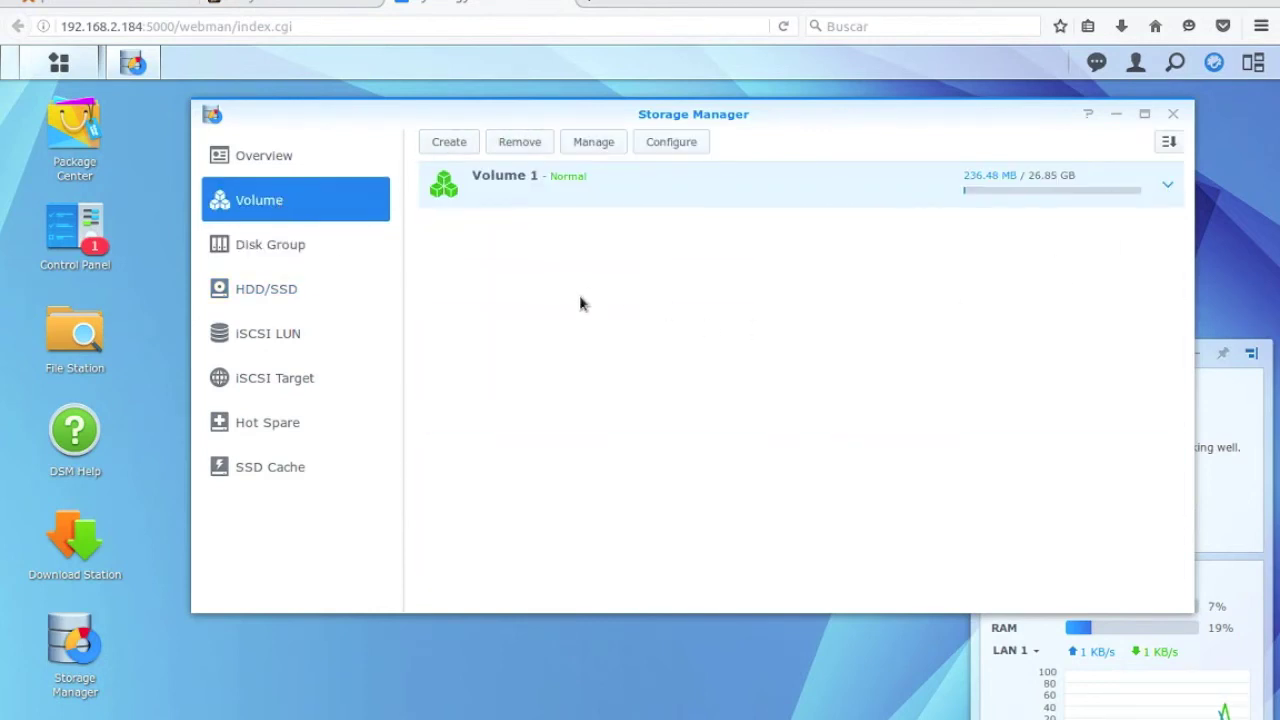
- Start a new volume as Single Volume on RAID and choose Disk 2 for it
{"action": "left_click", "coordinate": [459, 150]}
{"action": "left_click", "coordinate": [478, 420]}
{"action": "left_click", "coordinate": [832, 568]}
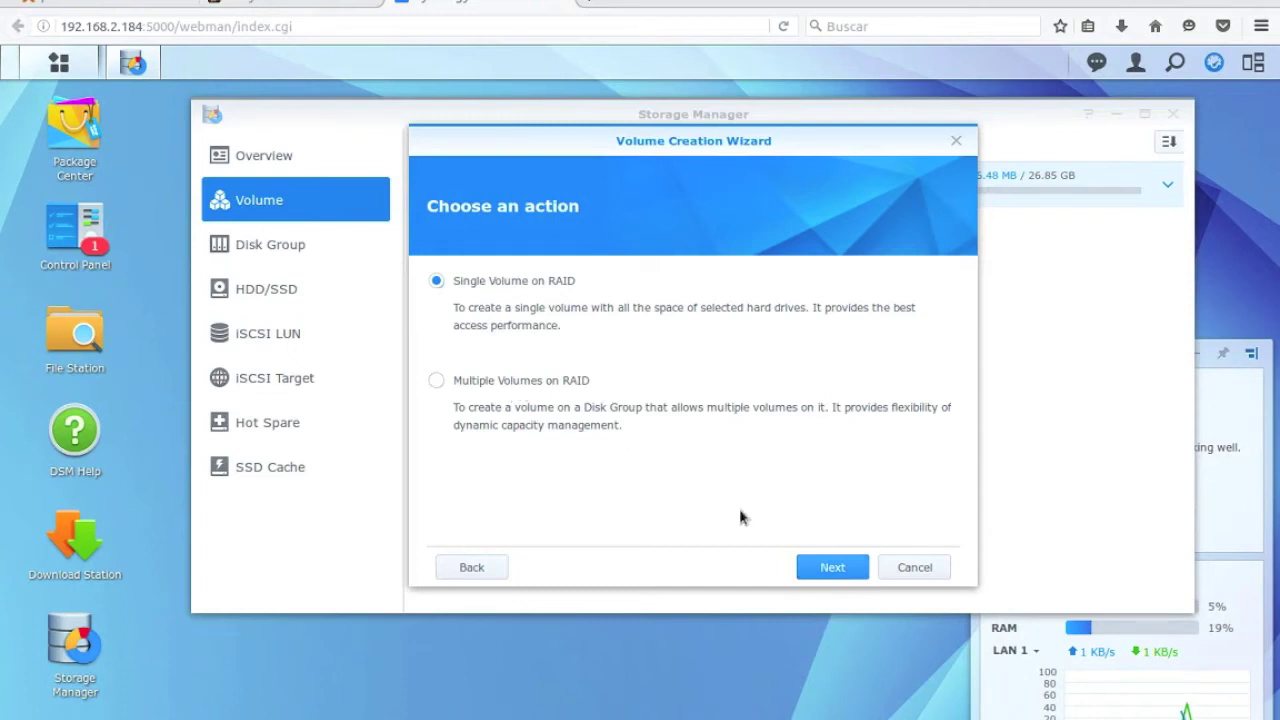
{"action": "left_click", "coordinate": [832, 571]}
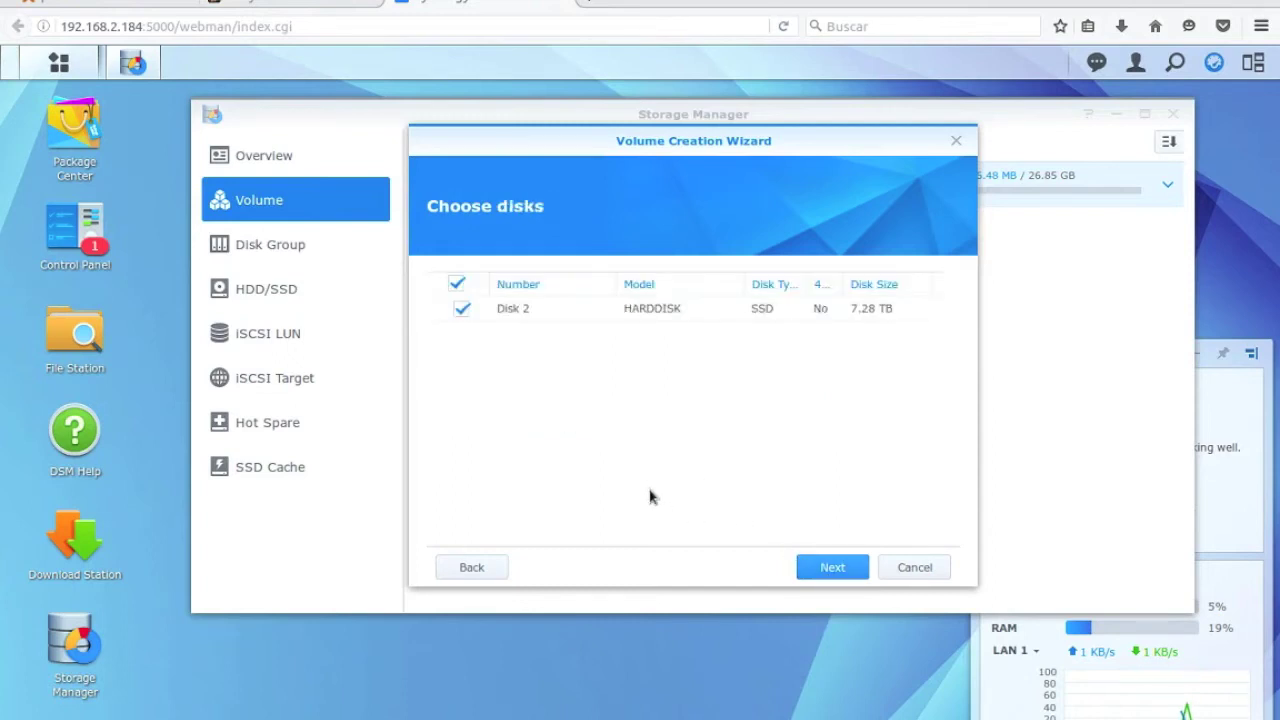
{"action": "left_click", "coordinate": [834, 568]}
{"action": "left_click", "coordinate": [820, 381]}
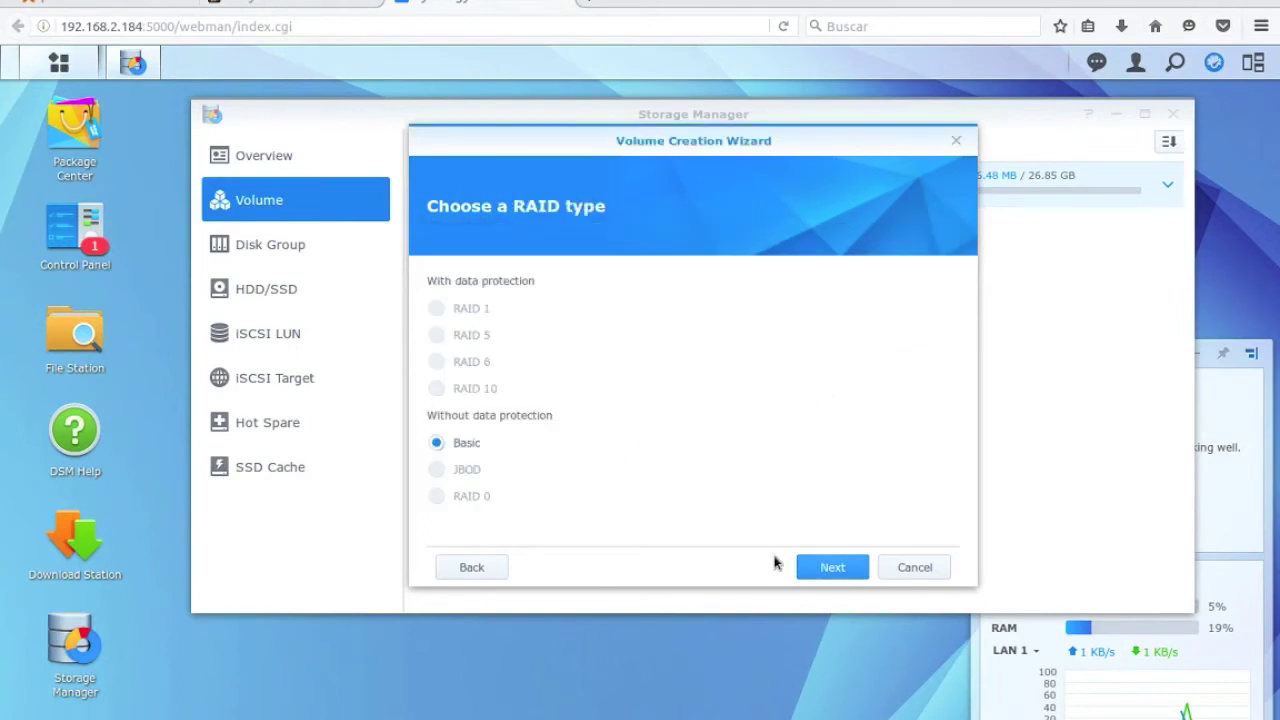
- Use the Basic RAID type without data protection and complete the Volume Creation Wizard
{"action": "left_click", "coordinate": [828, 568]}
{"action": "left_click", "coordinate": [462, 384]}
{"action": "left_click", "coordinate": [829, 567]}
{"action": "left_click", "coordinate": [846, 571]}
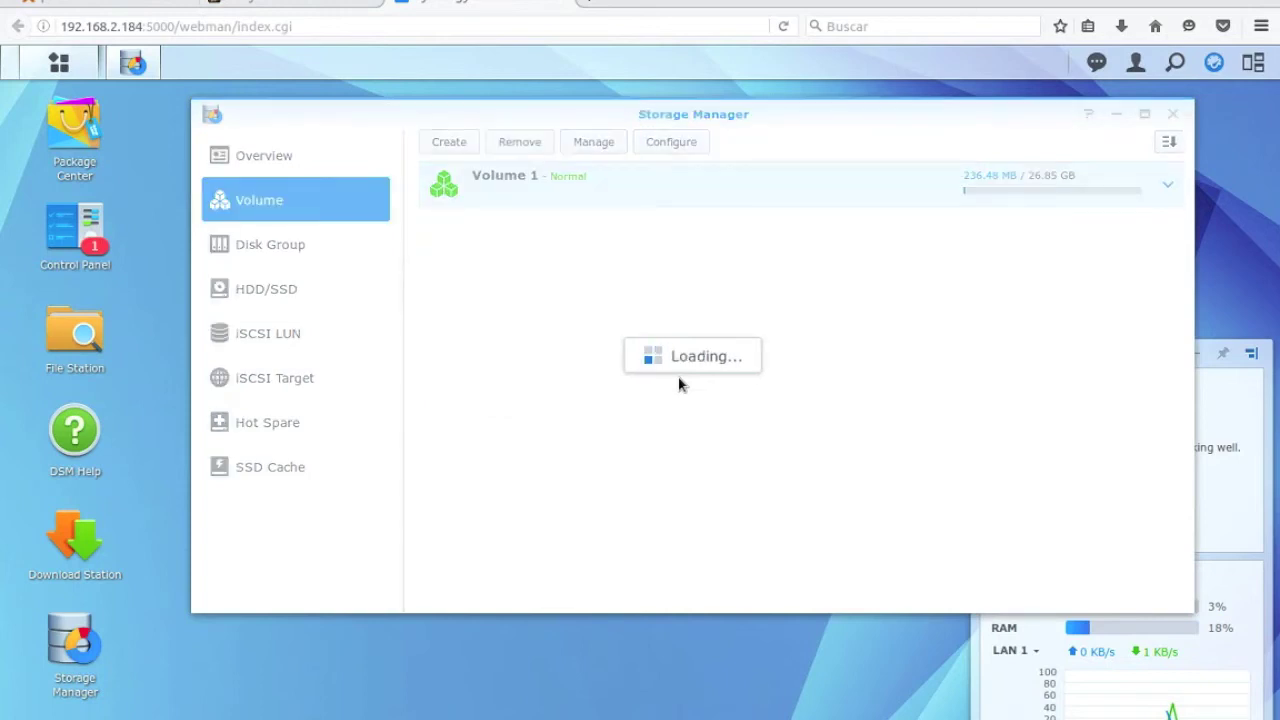
- Expand the details of Volume 2 and examine its status and disk information
{"action": "left_click", "coordinate": [682, 228]}
{"action": "left_click", "coordinate": [1167, 230]}
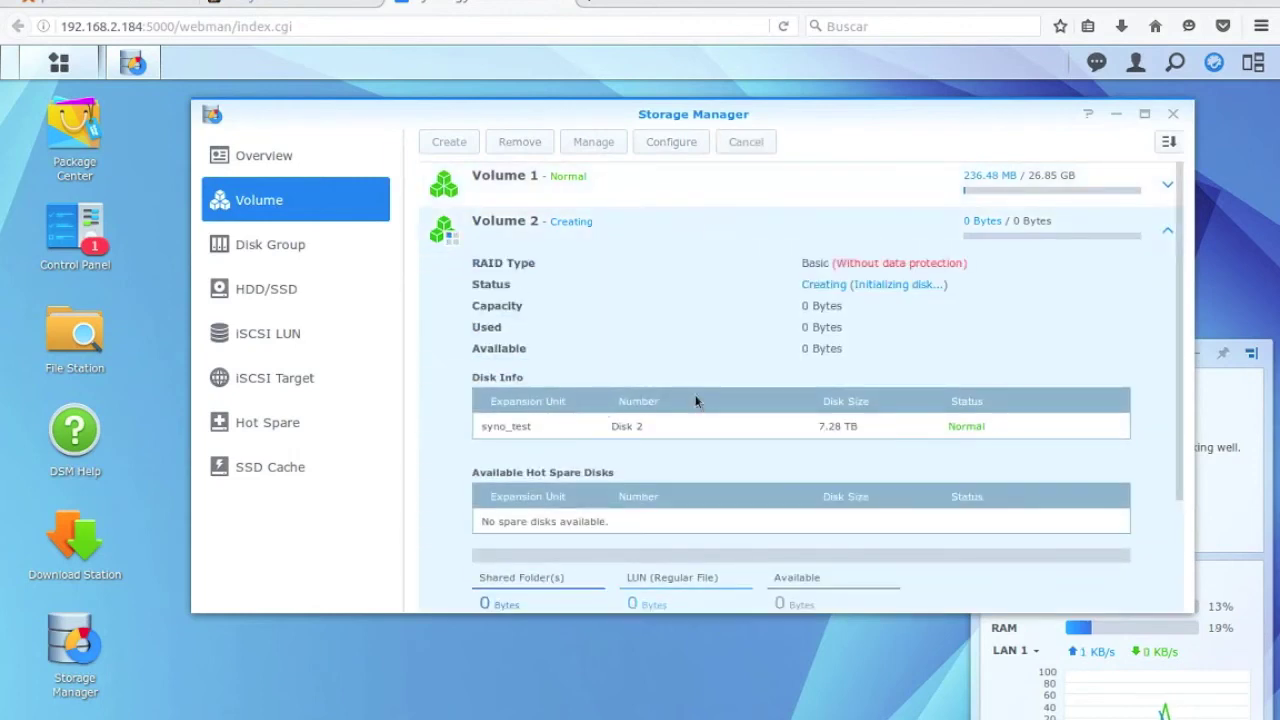
{"action": "scroll", "coordinate": [680, 360], "scroll_direction": "down", "scroll_amount": 1}
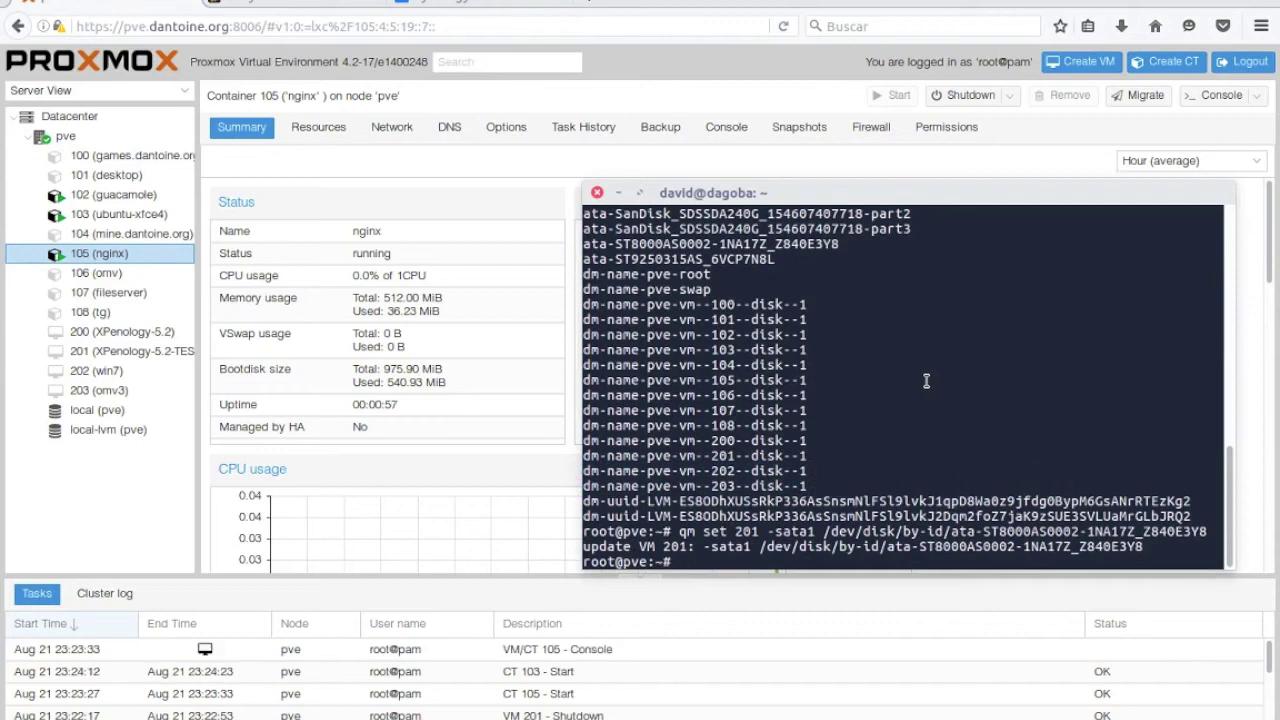
- In the Proxmox host's terminal, open /dev/sda with fdisk and print its partition table
{"action": "type", "text": "fdisk /"}
{"action": "type", "text": "dev/sda"}
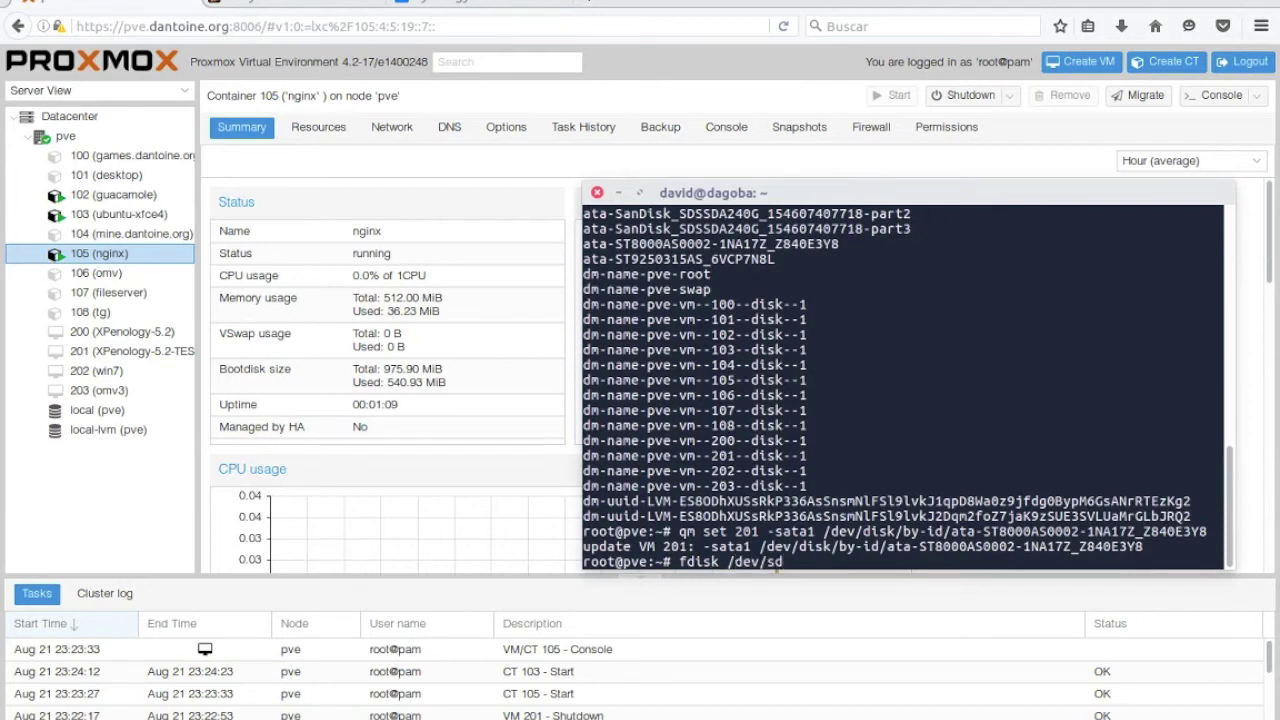
{"action": "key", "text": "Return"}
{"action": "type", "text": "p"}
{"action": "key", "text": "Return"}
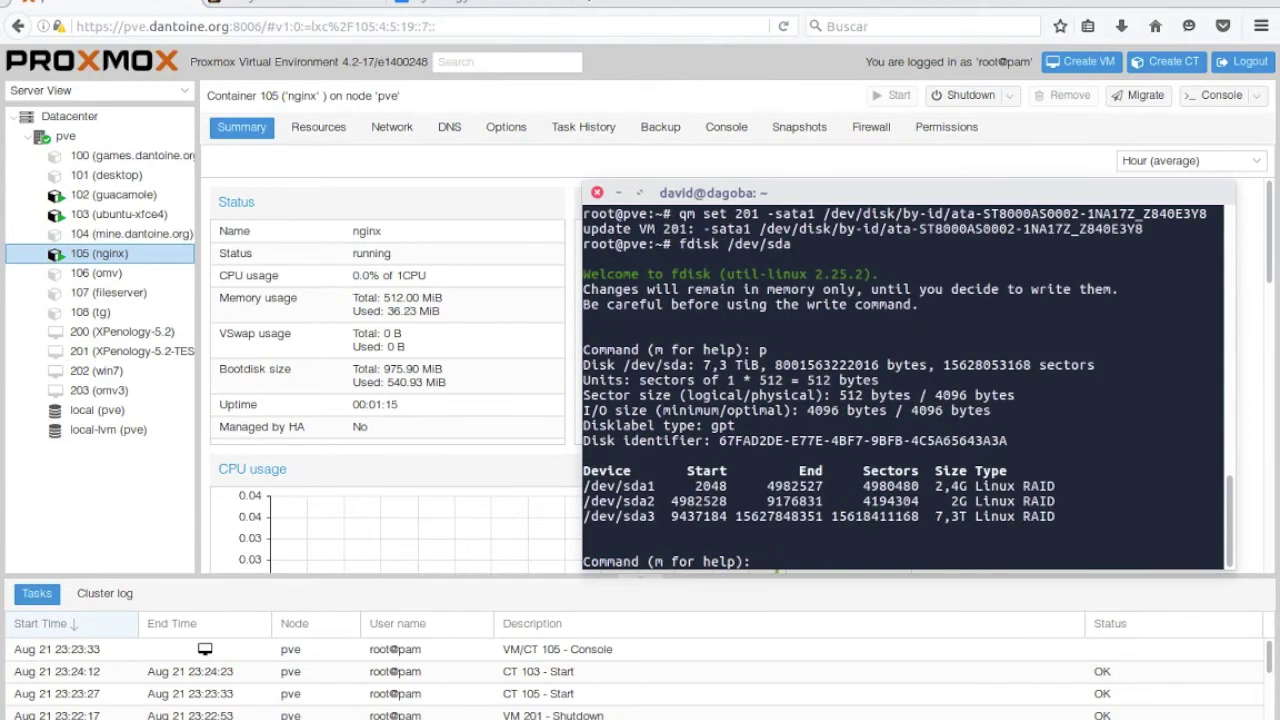
- Delete partitions 3, 2 and 1 of /dev/sda and write the partition table to disk
{"action": "type", "text": "d"}
{"action": "key", "text": "Return"}
{"action": "key", "text": "Return"}
{"action": "type", "text": "d"}
{"action": "key", "text": "Return"}
{"action": "key", "text": "Return"}
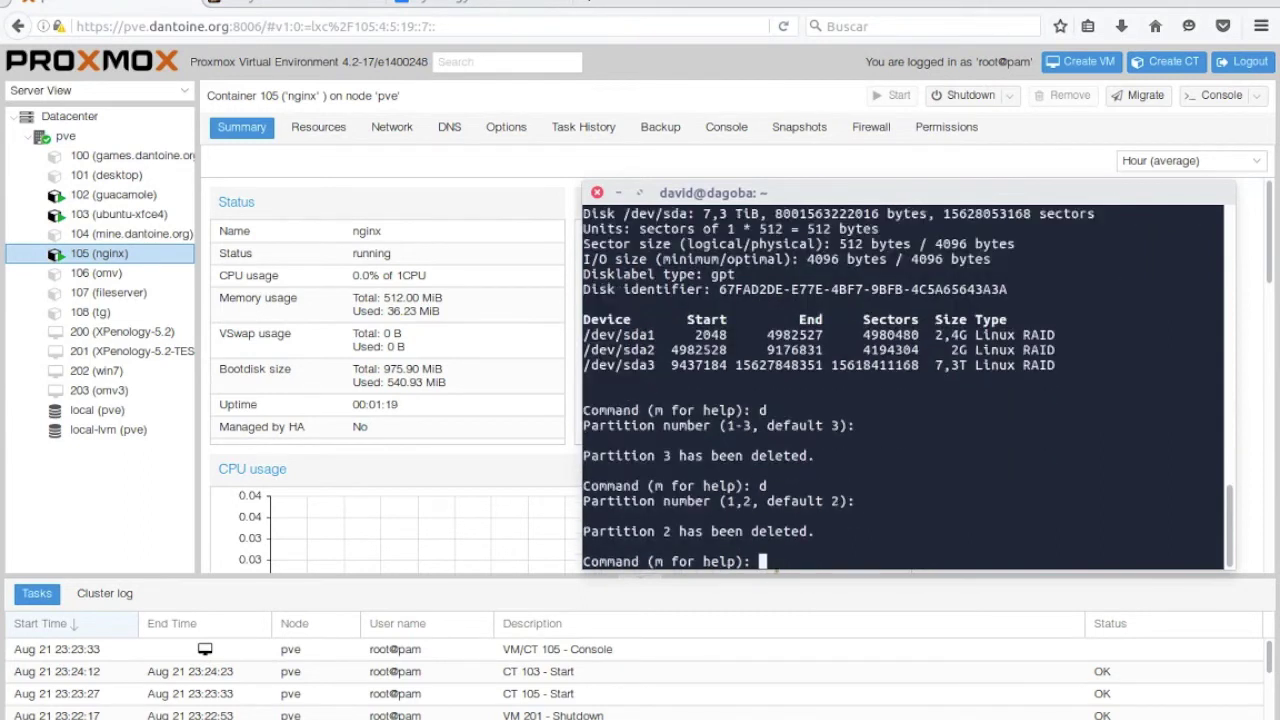
{"action": "type", "text": "d"}
{"action": "key", "text": "Return"}
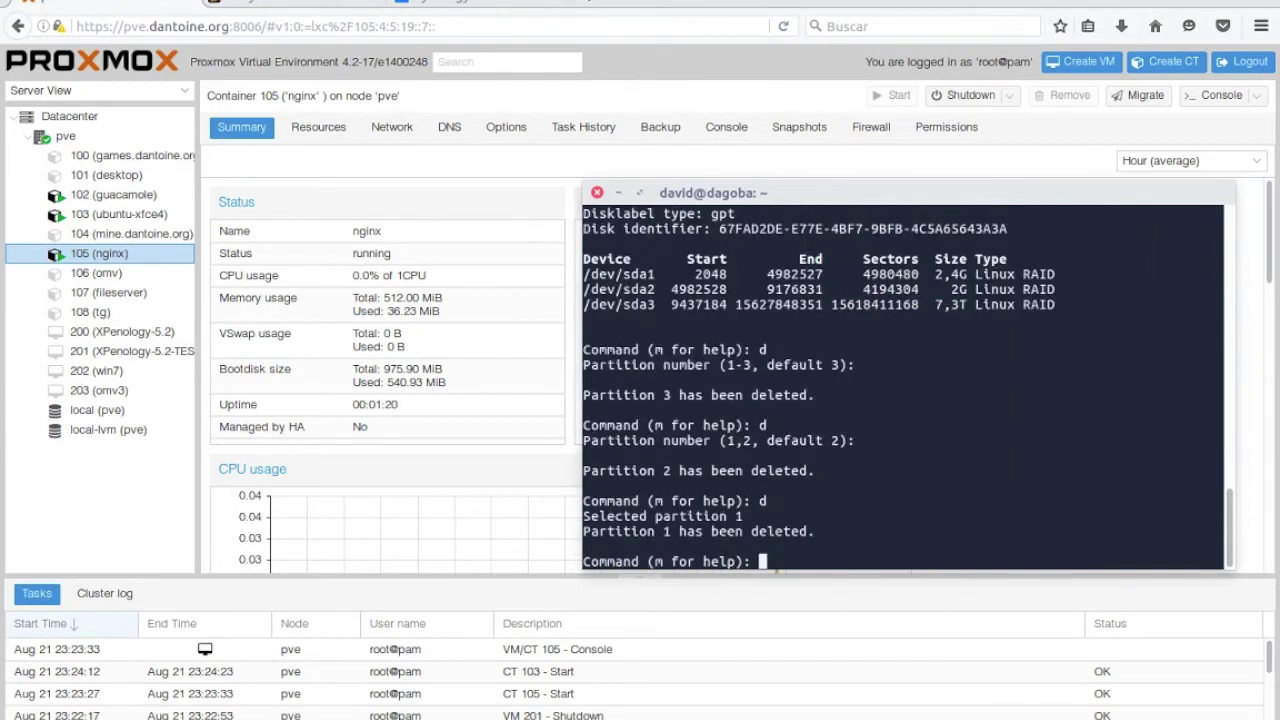
{"action": "type", "text": "w"}
{"action": "key", "text": "Return"}
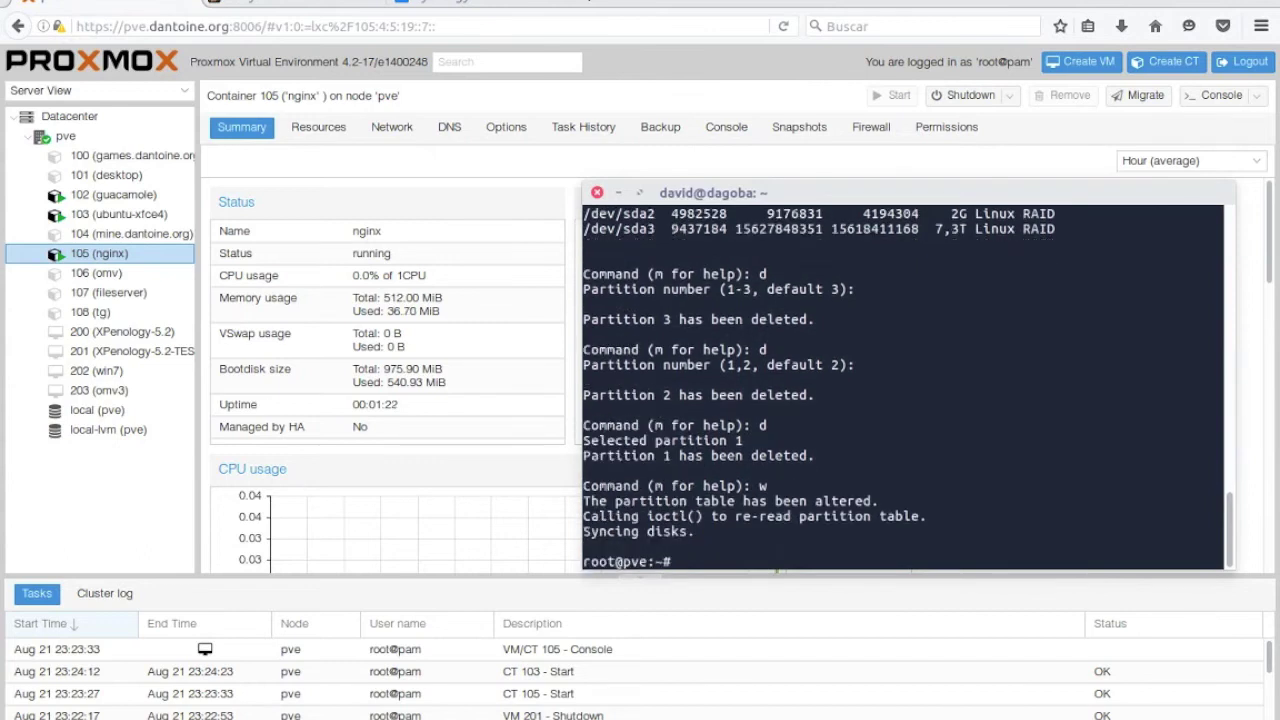
- Reopen /dev/sda in fdisk and print its partition table to check the deletions
{"action": "key", "text": "Up"}
{"action": "key", "text": "Return"}
{"action": "type", "text": "p"}
{"action": "key", "text": "Return"}
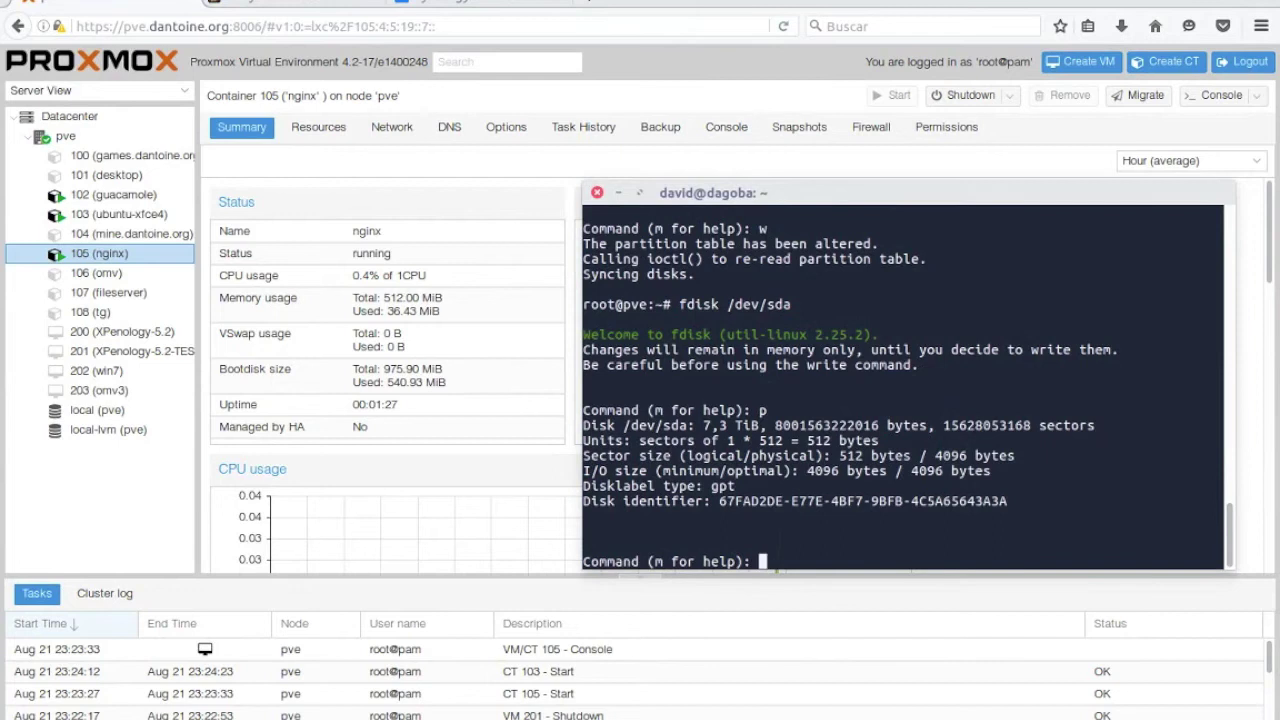
- Try to delete another partition of /dev/sda and quit fdisk without saving
{"action": "type", "text": "d"}
{"action": "key", "text": "Return"}
{"action": "type", "text": "q"}
{"action": "key", "text": "Return"}
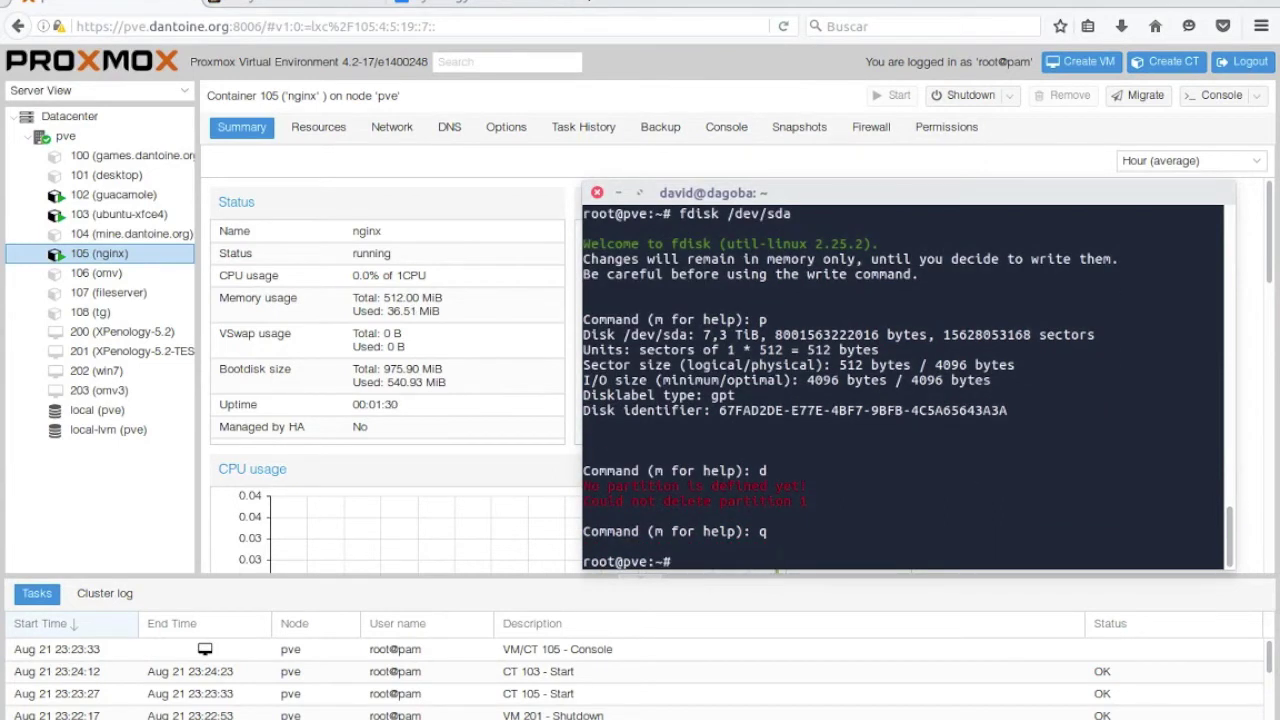
- Review the fdisk output, from the original partition listing through the three deletions to the w command that writes the table
{"action": "scroll", "coordinate": [835, 386], "scroll_direction": "up", "scroll_amount": 10}
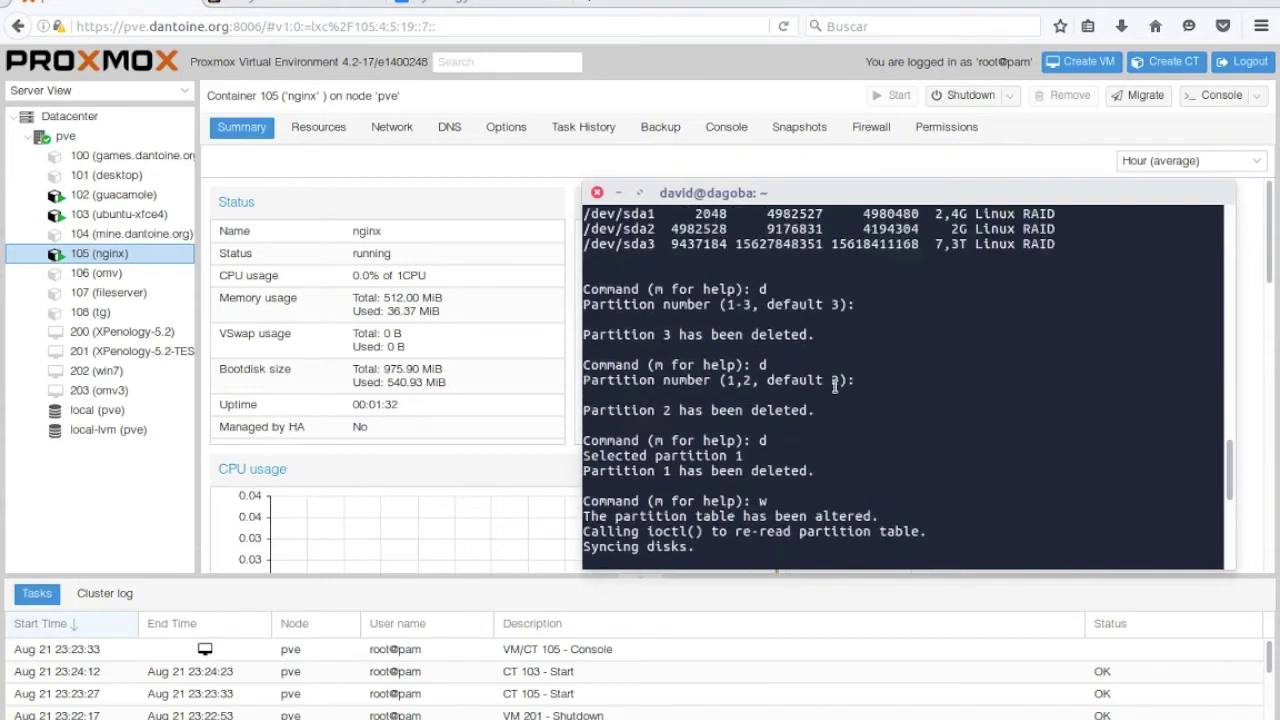
{"action": "scroll", "coordinate": [835, 386], "scroll_direction": "down", "scroll_amount": 1}
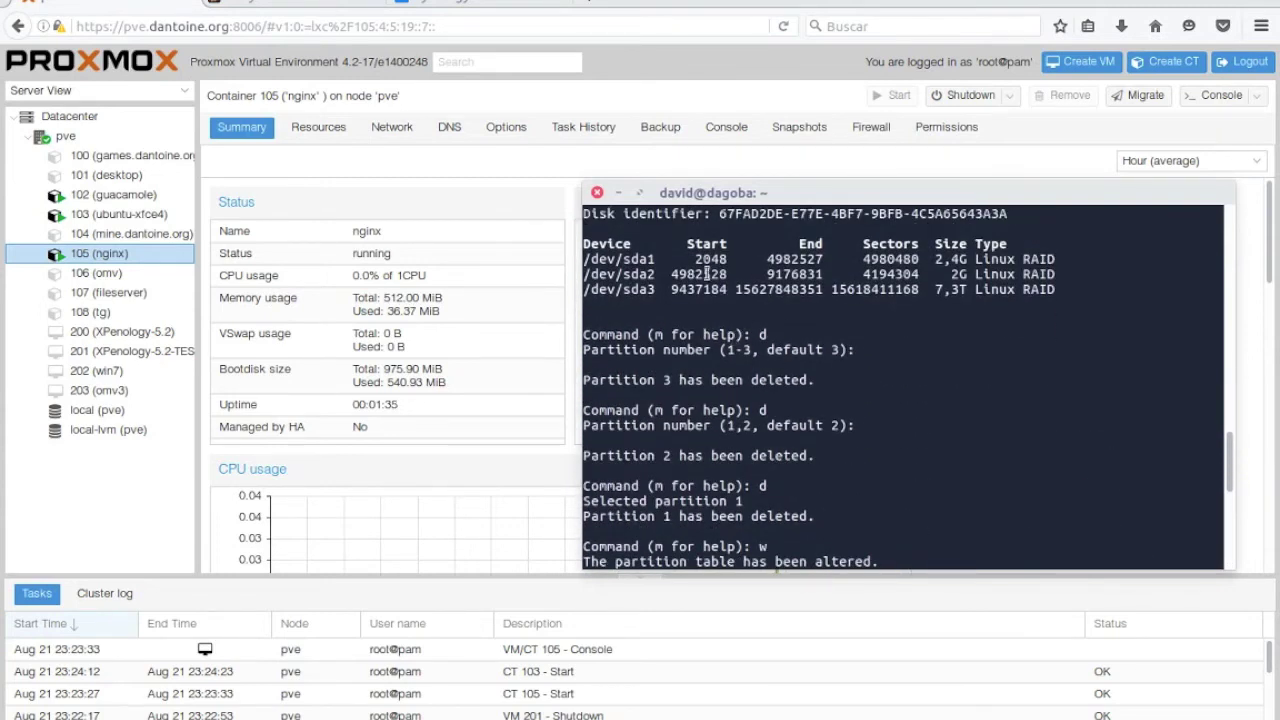
{"action": "scroll", "coordinate": [811, 428], "scroll_direction": "down", "scroll_amount": 2}
{"action": "left_click_drag", "start_coordinate": [762, 456], "coordinate": [775, 456]}
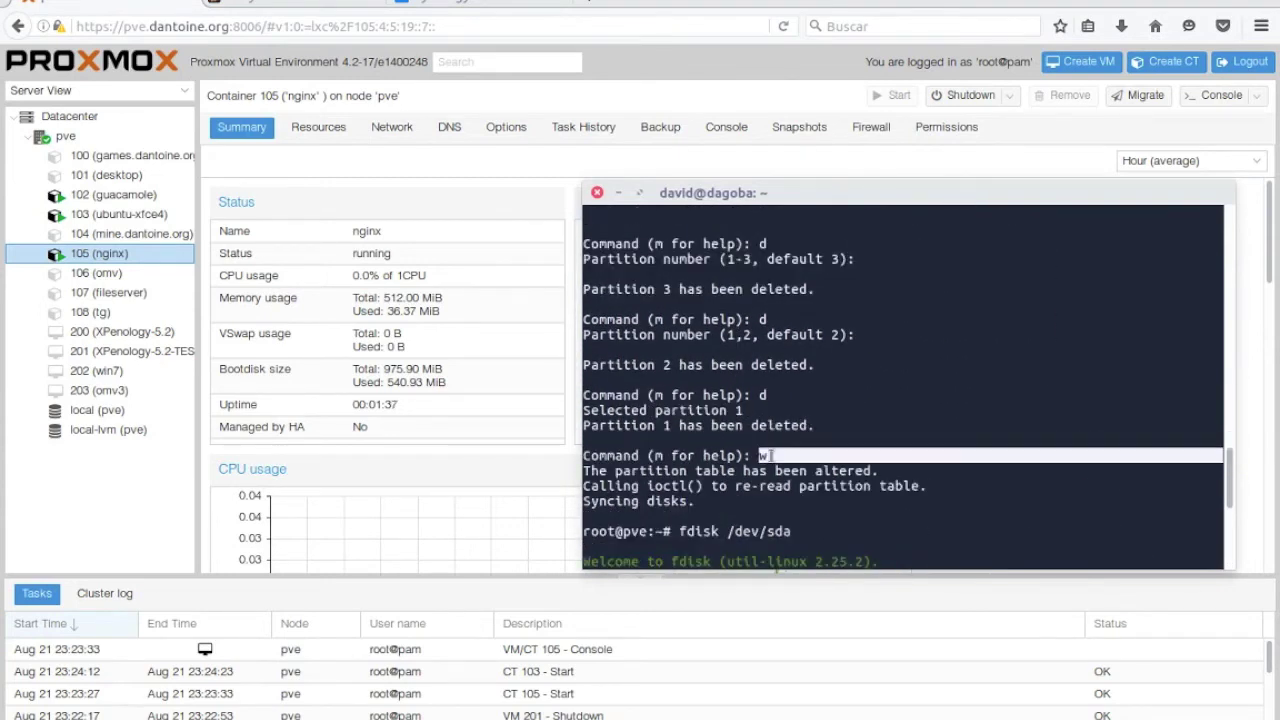
{"action": "scroll", "coordinate": [780, 455], "scroll_direction": "down", "scroll_amount": 1}
{"action": "scroll", "coordinate": [795, 445], "scroll_direction": "down", "scroll_amount": 2}
{"action": "scroll", "coordinate": [795, 440], "scroll_direction": "up", "scroll_amount": 2}
{"action": "scroll", "coordinate": [742, 358], "scroll_direction": "up", "scroll_amount": 6}
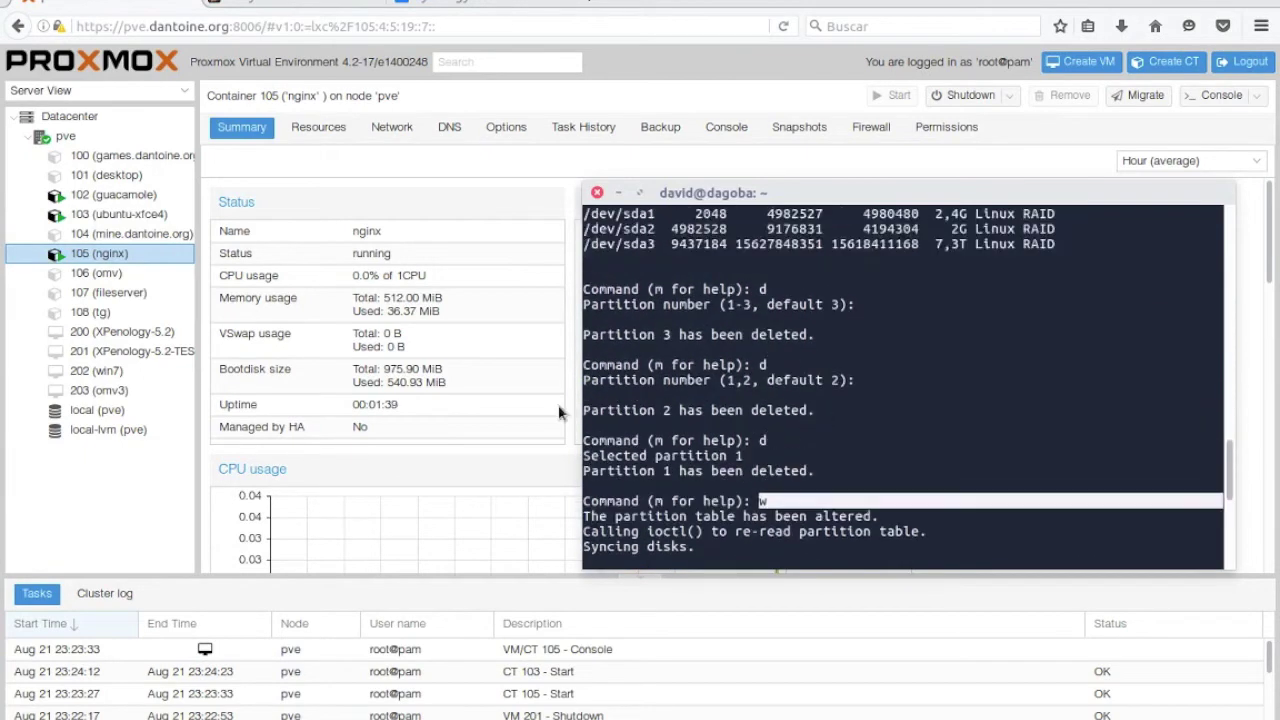
{"action": "scroll", "coordinate": [880, 425], "scroll_direction": "down", "scroll_amount": 3}
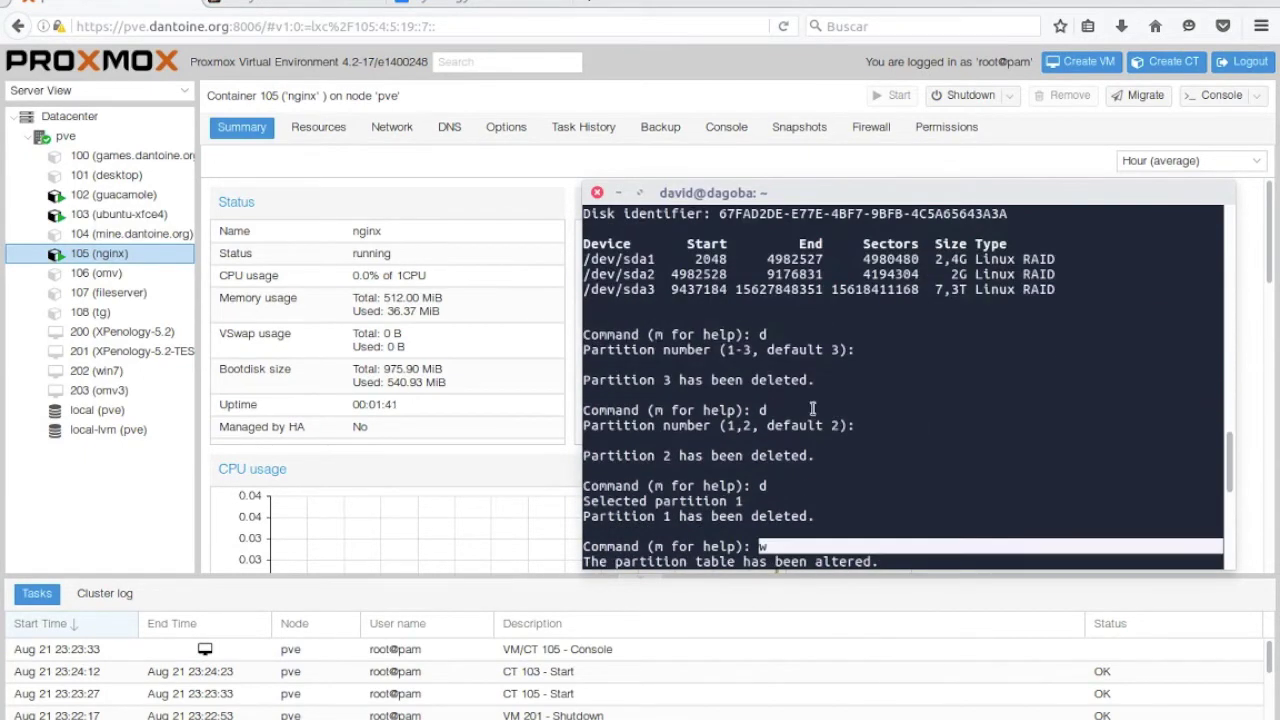
{"action": "scroll", "coordinate": [800, 330], "scroll_direction": "down", "scroll_amount": 3}
{"action": "scroll", "coordinate": [775, 345], "scroll_direction": "up", "scroll_amount": 2}
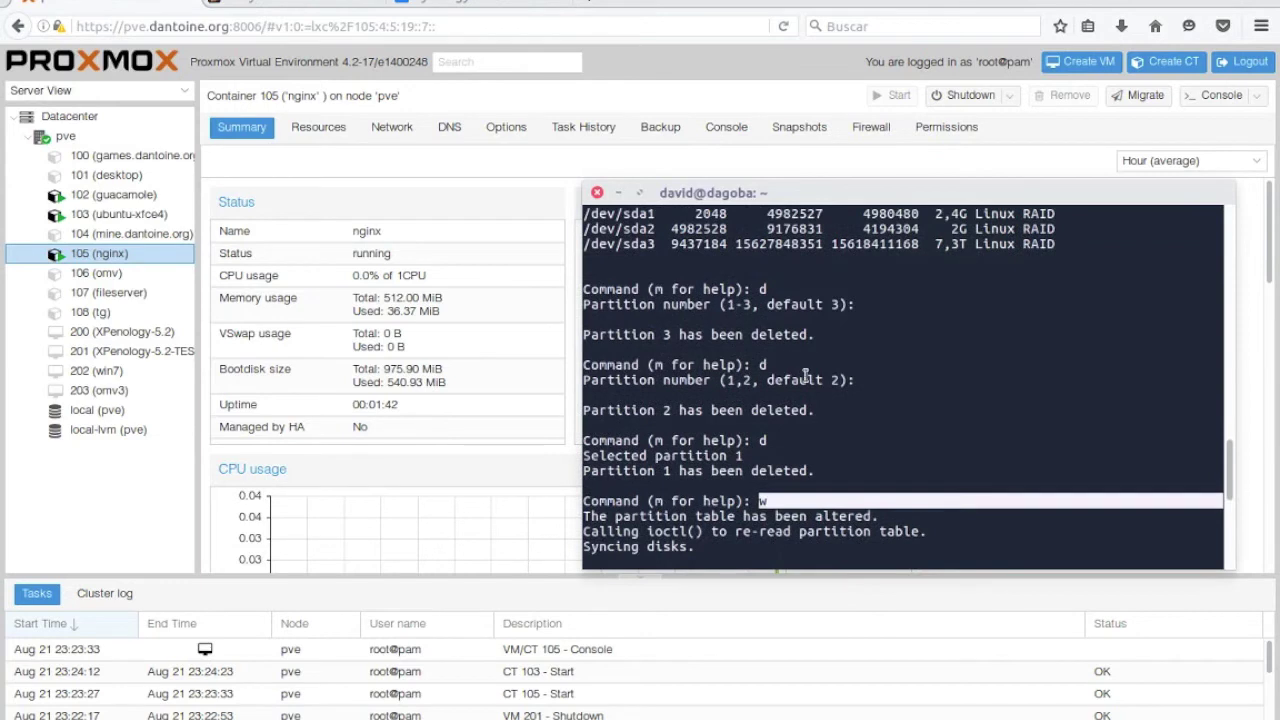
{"action": "left_click", "coordinate": [788, 440]}
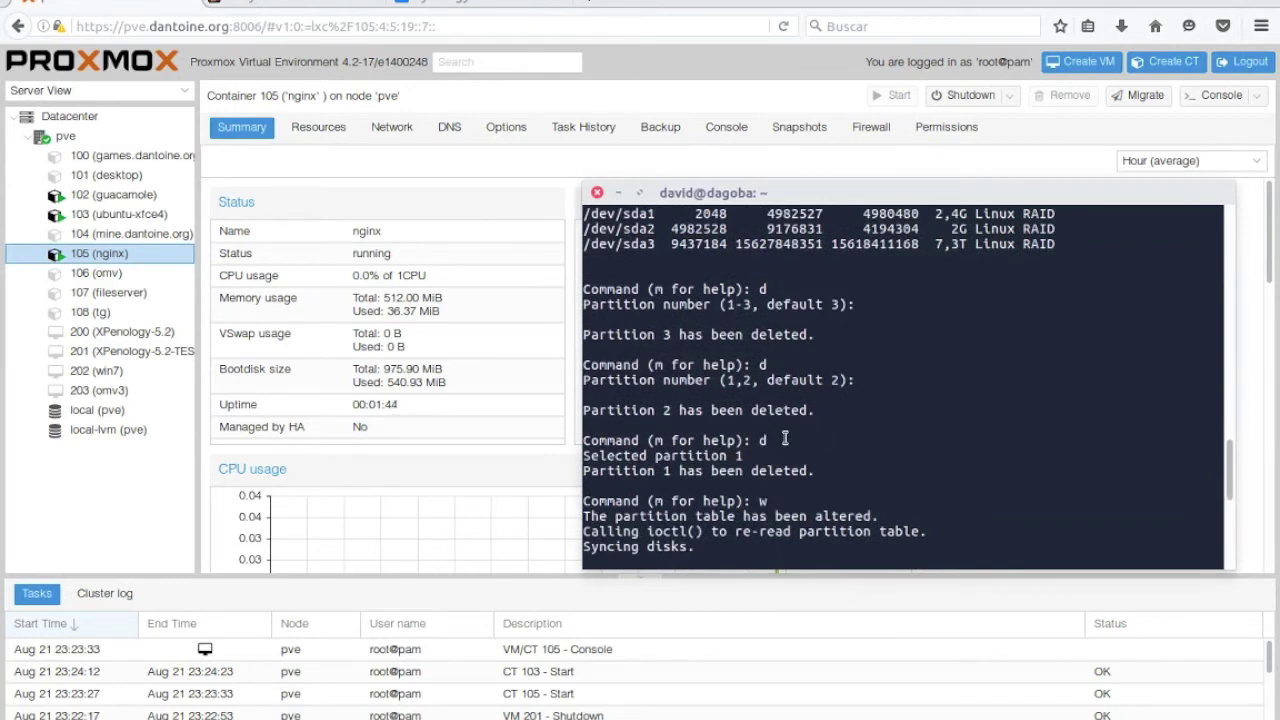
{"action": "scroll", "coordinate": [785, 438], "scroll_direction": "up", "scroll_amount": 4}
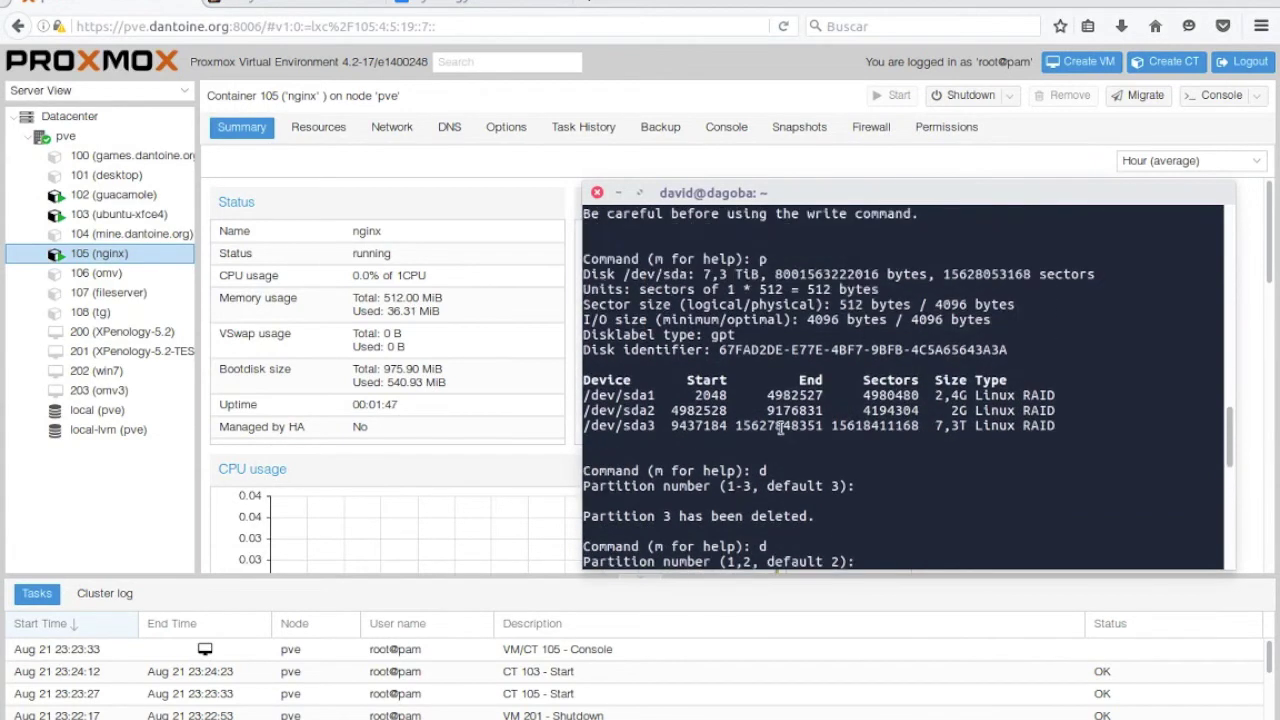
{"action": "scroll", "coordinate": [825, 405], "scroll_direction": "down", "scroll_amount": 9}
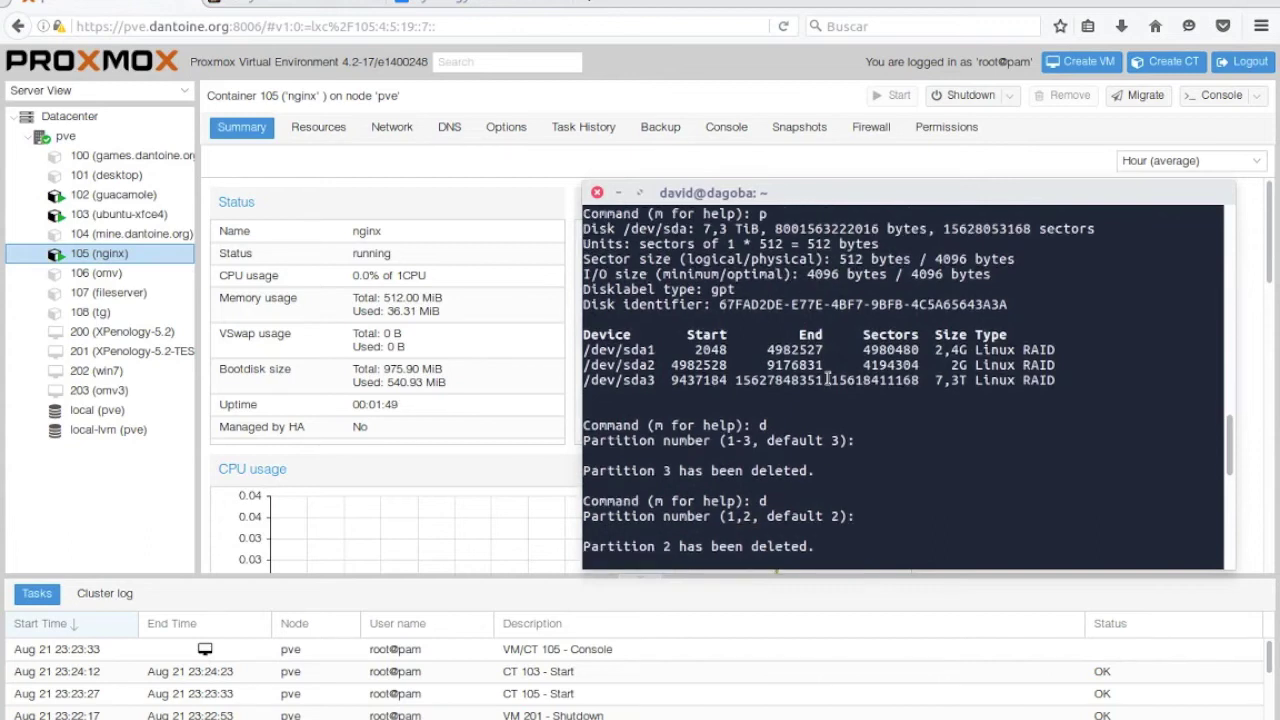
{"action": "scroll", "coordinate": [827, 378], "scroll_direction": "down", "scroll_amount": 3}
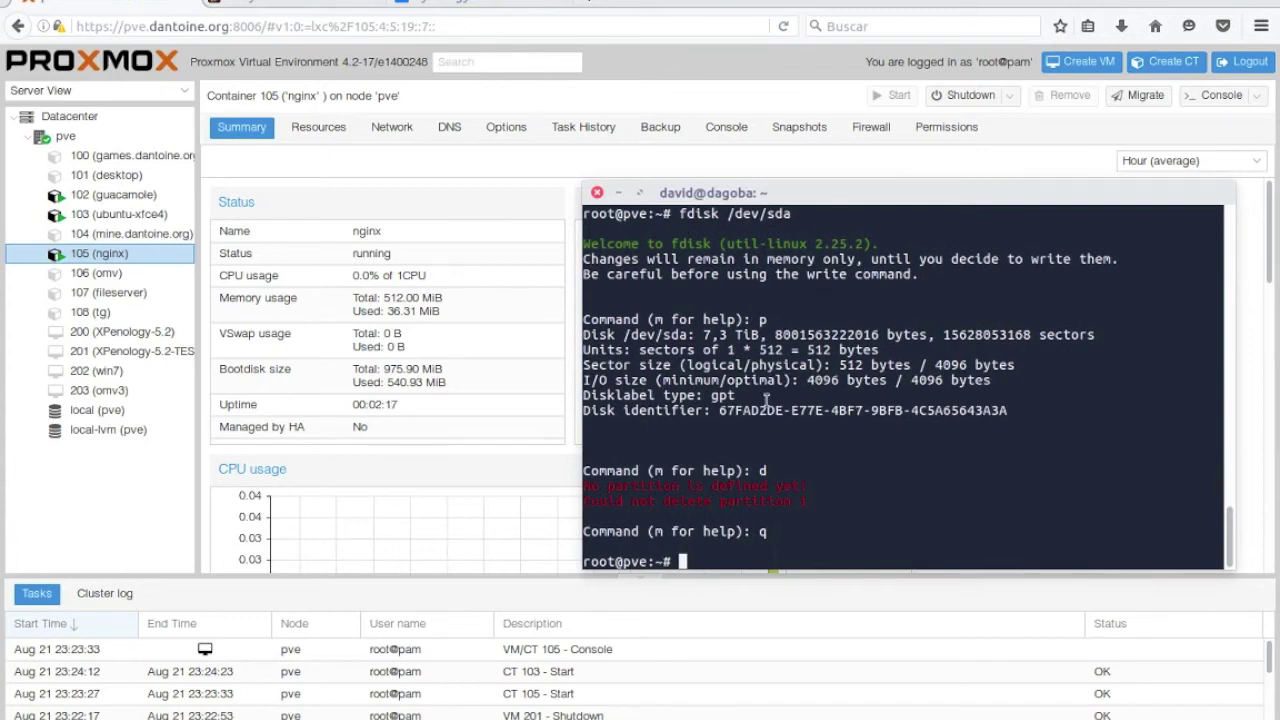
- Open /dev/sda in fdisk again and list the available fdisk commands
{"action": "key", "text": "Up"}
{"action": "key", "text": "Return"}
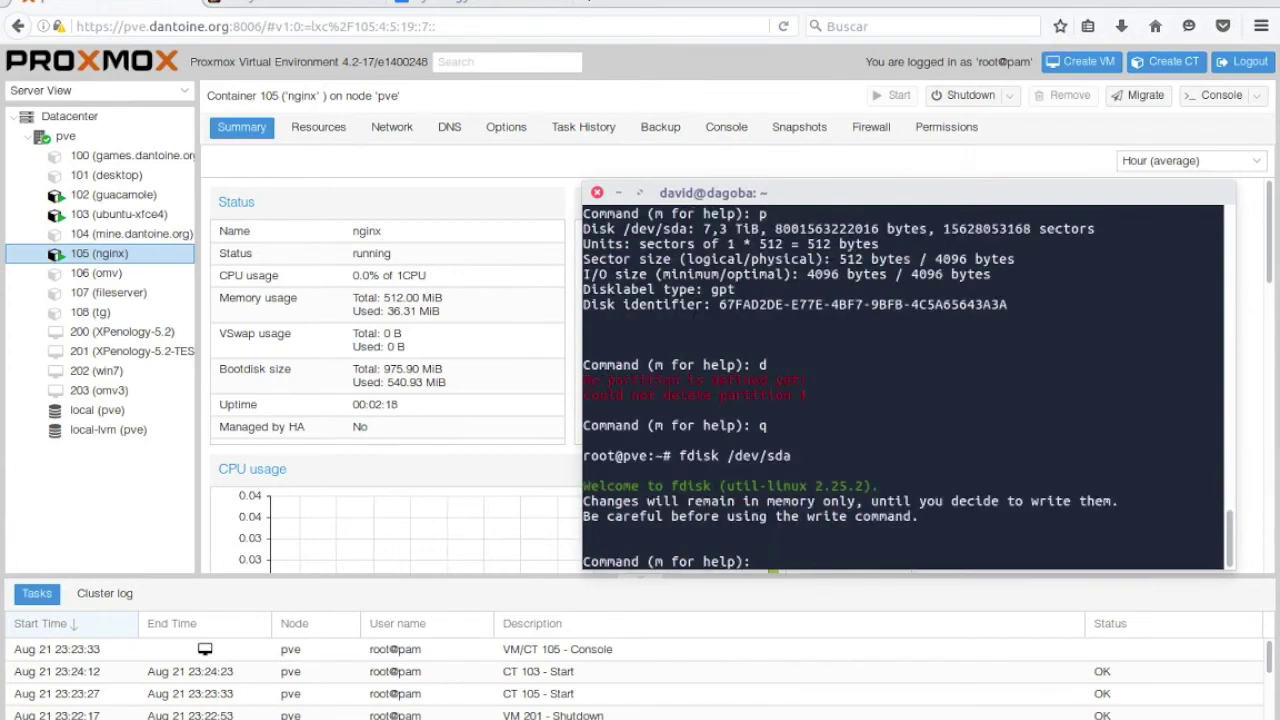
{"action": "type", "text": "m"}
{"action": "key", "text": "Return"}
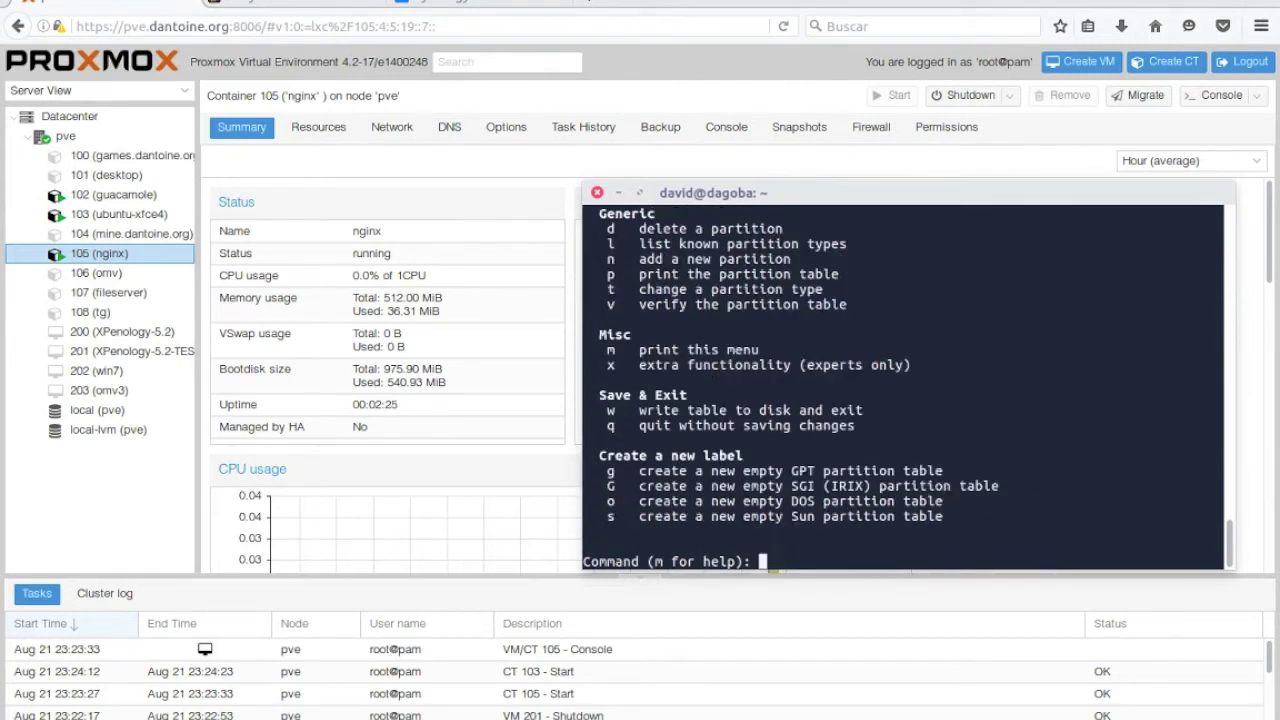
- Add partition 1 to /dev/sda with the default first and last sectors and print the partition table
{"action": "type", "text": "n"}
{"action": "key", "text": "Return"}
{"action": "type", "text": "1"}
{"action": "key", "text": "Return"}
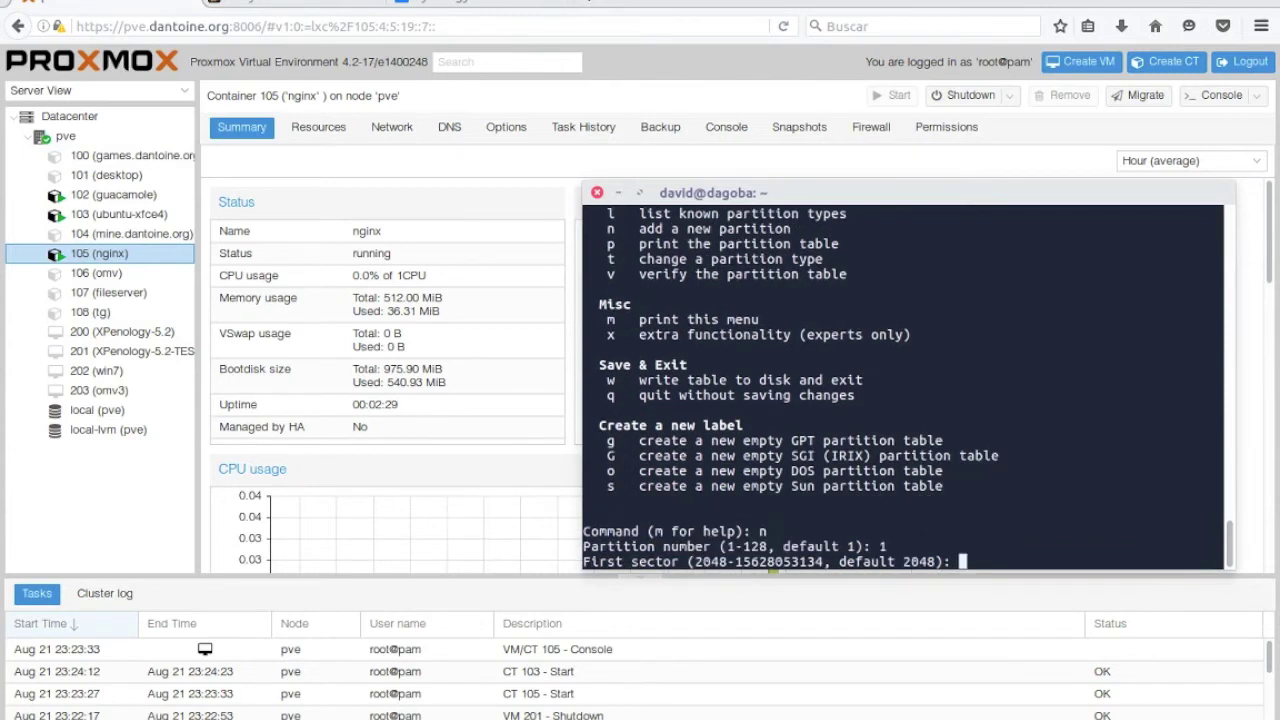
{"action": "key", "text": "Return"}
{"action": "key", "text": "Return"}
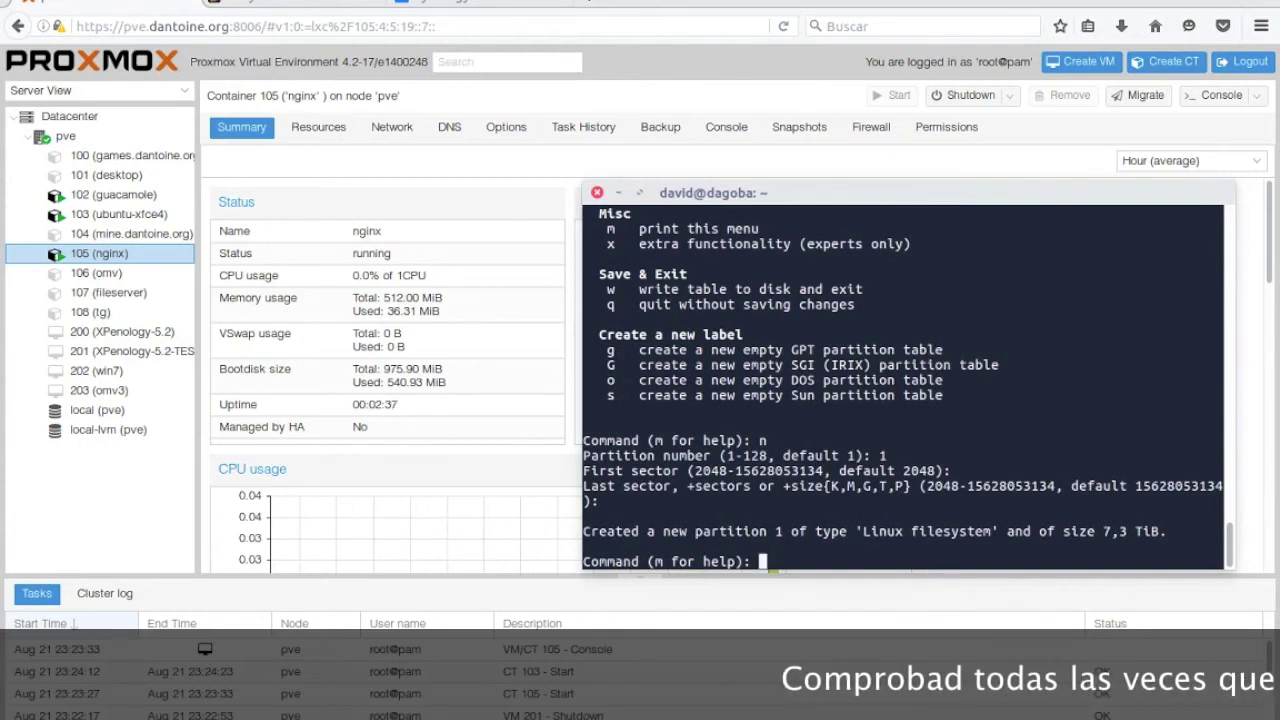
{"action": "type", "text": "p"}
{"action": "key", "text": "Return"}
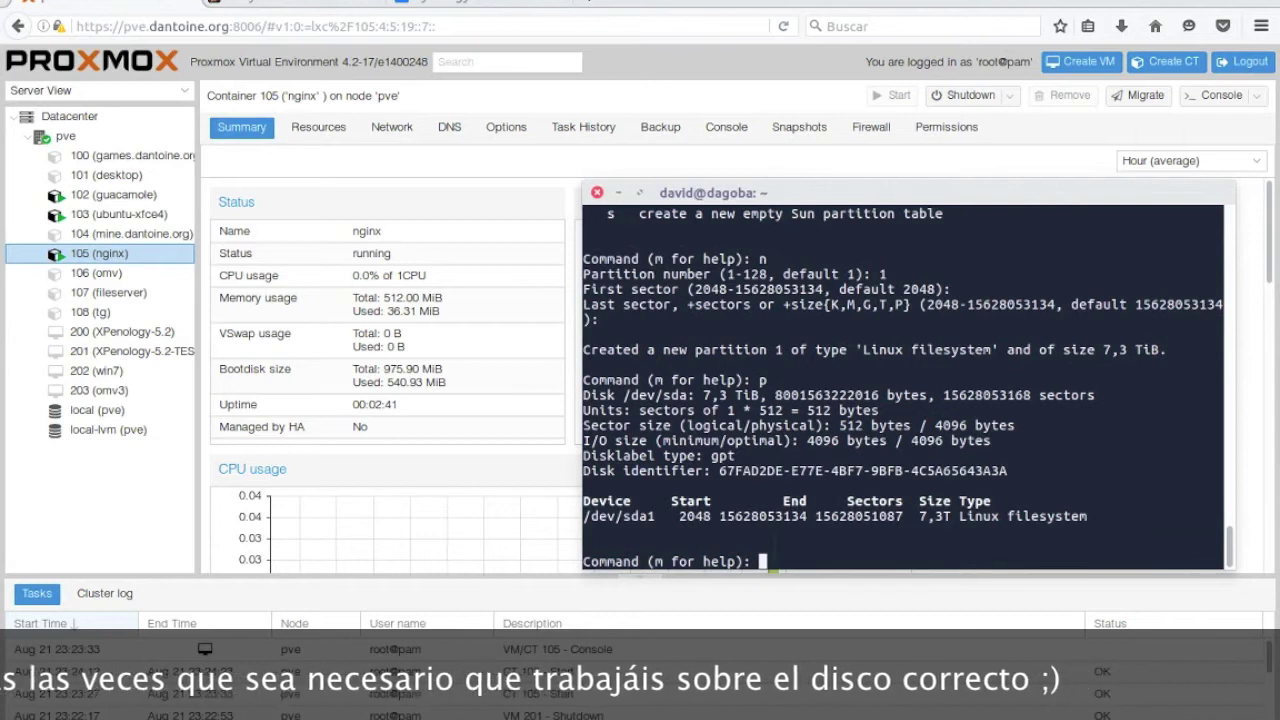
- Write the new partition table to /dev/sda and list the sd disks with fdisk -l | grep sd
{"action": "type", "text": "w"}
{"action": "key", "text": "Return"}
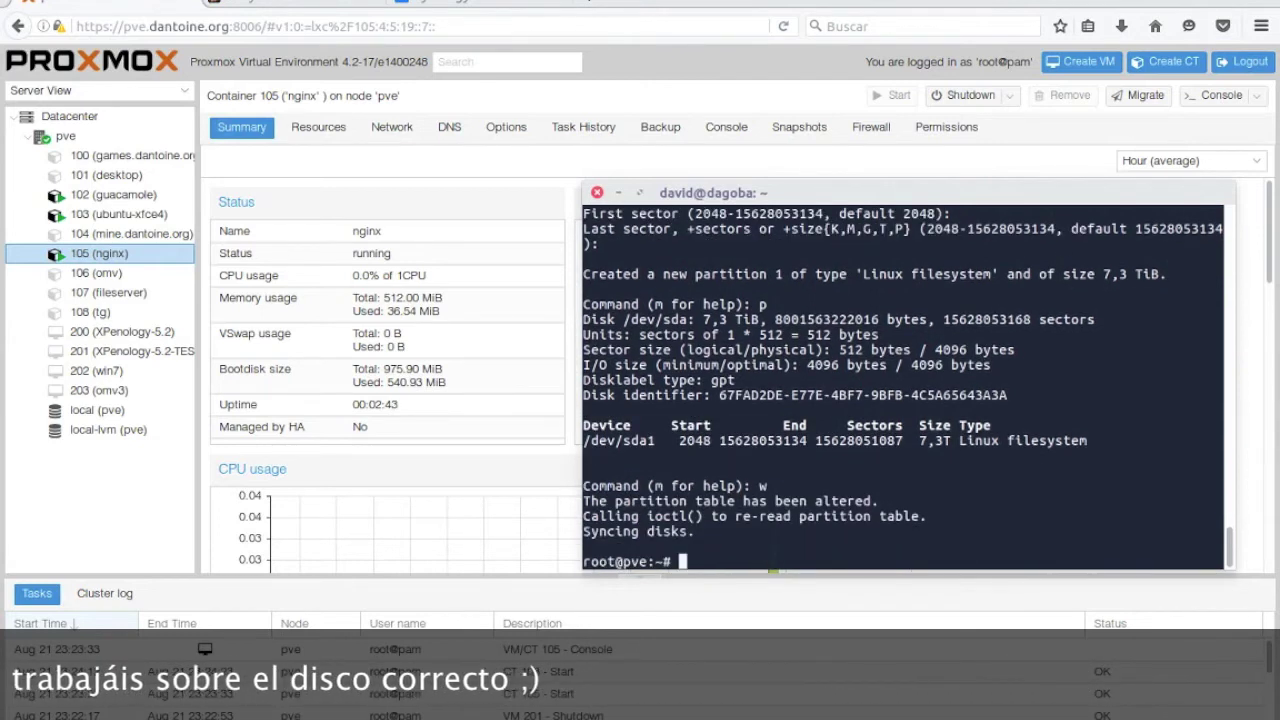
{"action": "type", "text": "fdisk /dev/sda"}
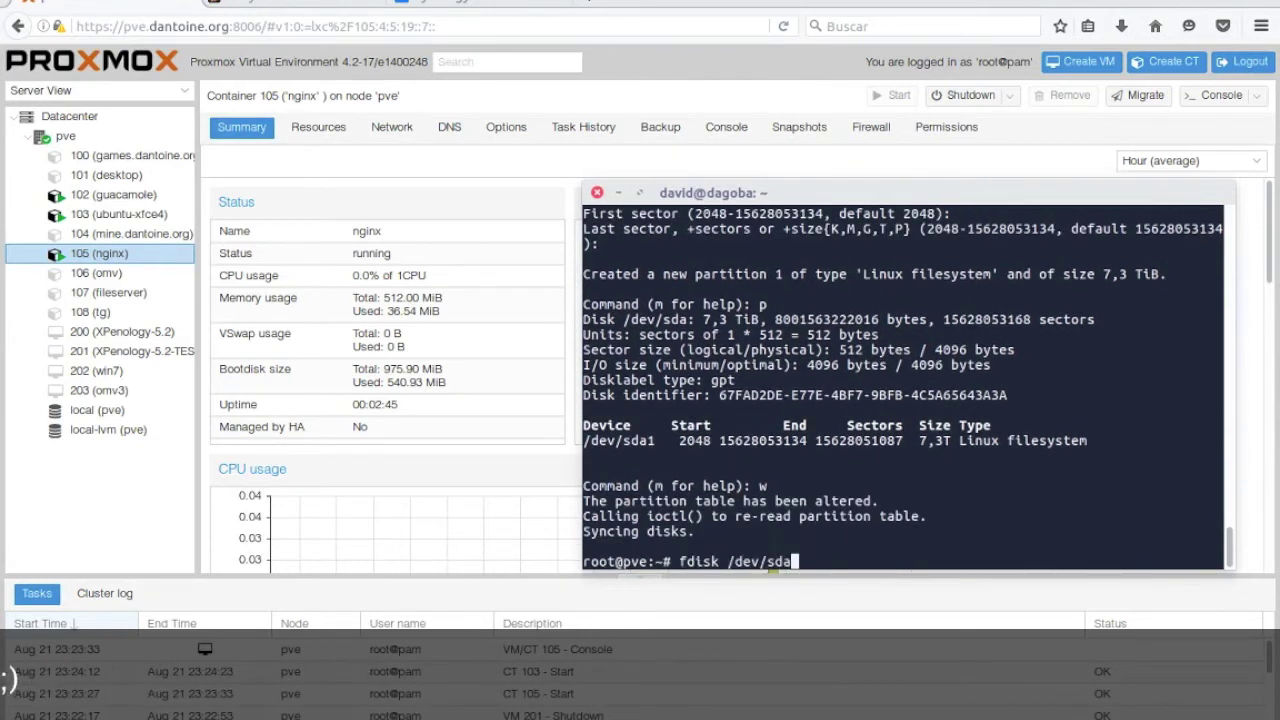
{"action": "key", "text": "Up"}
{"action": "key", "text": "Up"}
{"action": "key", "text": "Up"}
{"action": "key", "text": "Down"}
{"action": "key", "text": "Down"}
{"action": "key", "text": "Up"}
{"action": "key", "text": "Up"}
{"action": "key", "text": "Up"}
{"action": "key", "text": "Return"}
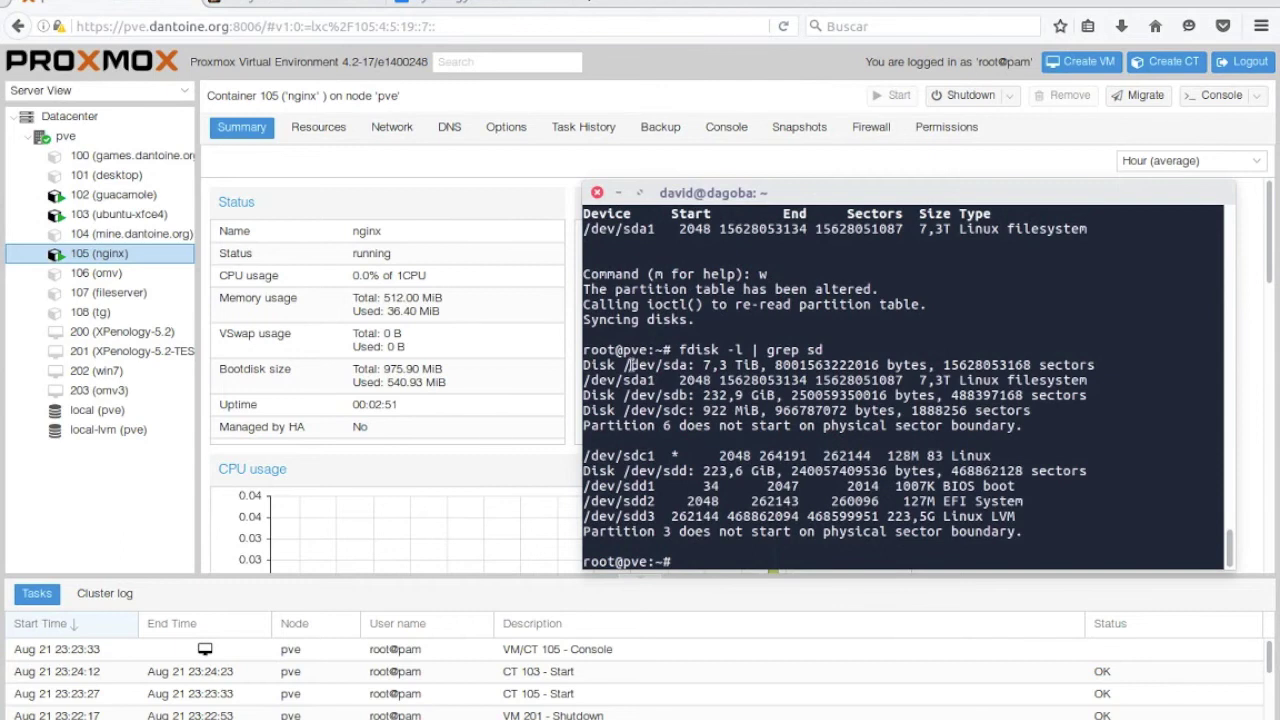
- Check the /dev/sda disk and its /dev/sda1 partition in the fdisk listing
{"action": "double_click", "coordinate": [592, 365]}
{"action": "left_click_drag", "start_coordinate": [628, 368], "coordinate": [1096, 368]}
{"action": "left_click_drag", "start_coordinate": [586, 380], "coordinate": [1066, 381]}
{"action": "left_click", "coordinate": [856, 412]}
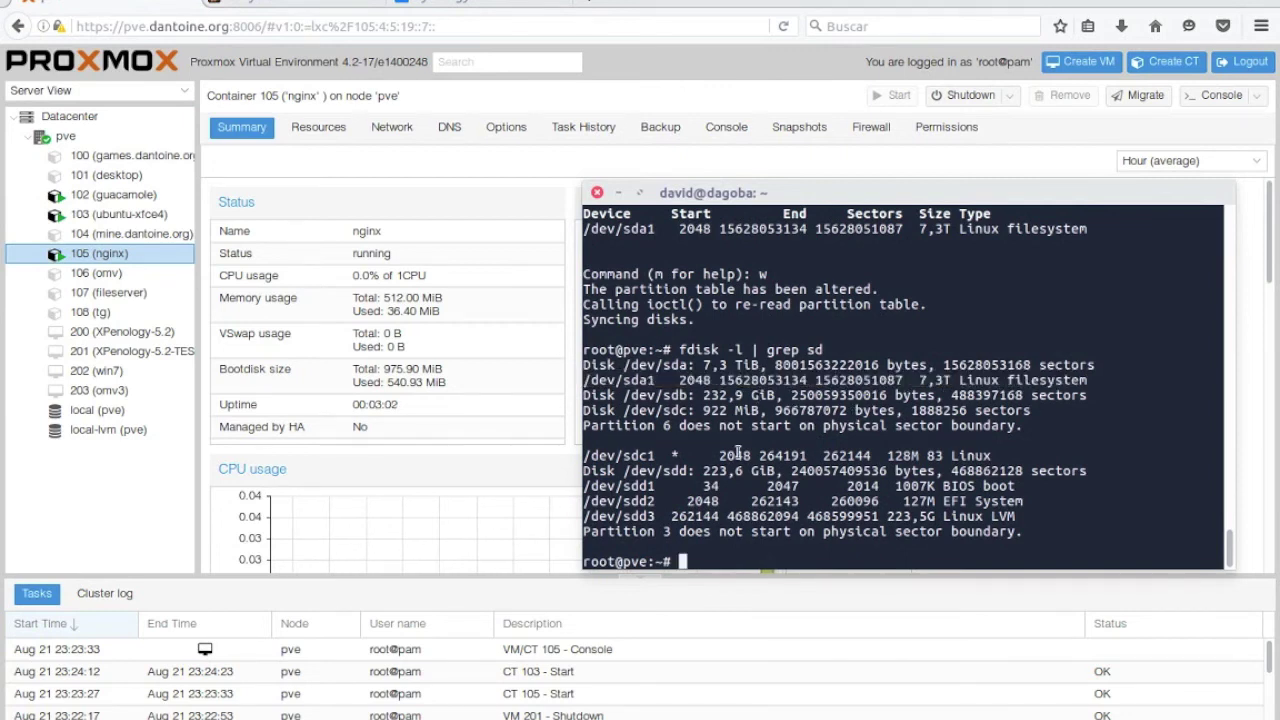
- Format /dev/sda1 as ext4 with mkfs.ext4, answering s to continue over the existing file system
{"action": "type", "text": "mount"}
{"action": "key", "text": "BackSpace"}
{"action": "key", "text": "BackSpace"}
{"action": "key", "text": "BackSpace"}
{"action": "key", "text": "BackSpace"}
{"action": "key", "text": "BackSpace"}
{"action": "type", "text": "fs"}
{"action": "key", "text": "BackSpace"}
{"action": "key", "text": "BackSpace"}
{"action": "type", "text": "mkd"}
{"action": "key", "text": "BackSpace"}
{"action": "key", "text": "BackSpace"}
{"action": "type", "text": "kfs.ext4"}
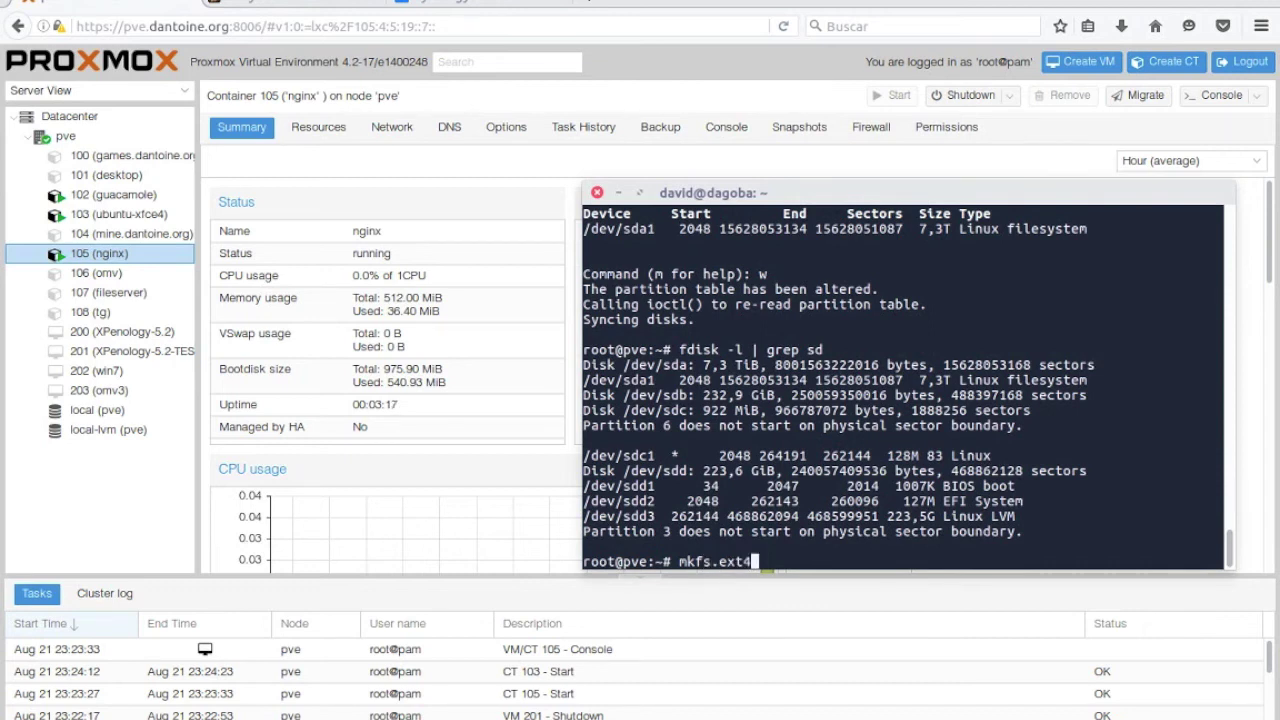
{"action": "type", "text": " /dev/sda1"}
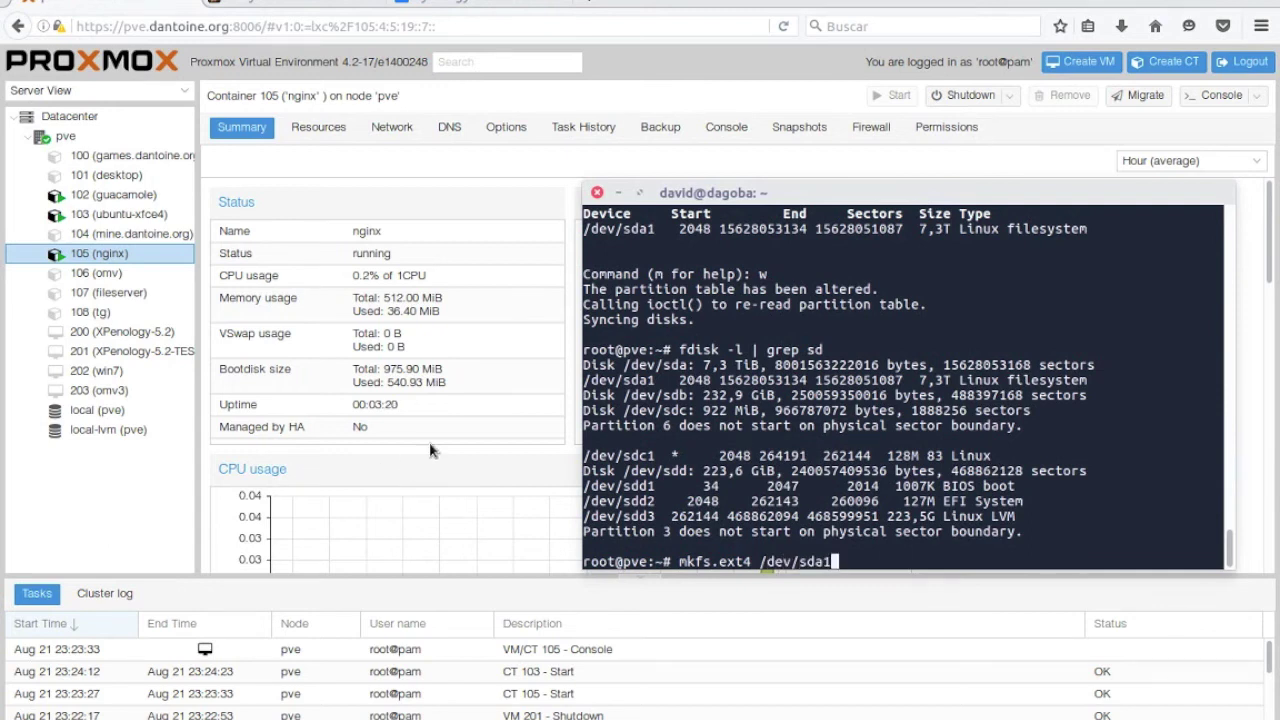
{"action": "left_click_drag", "start_coordinate": [585, 380], "coordinate": [686, 365]}
{"action": "left_click", "coordinate": [685, 380]}
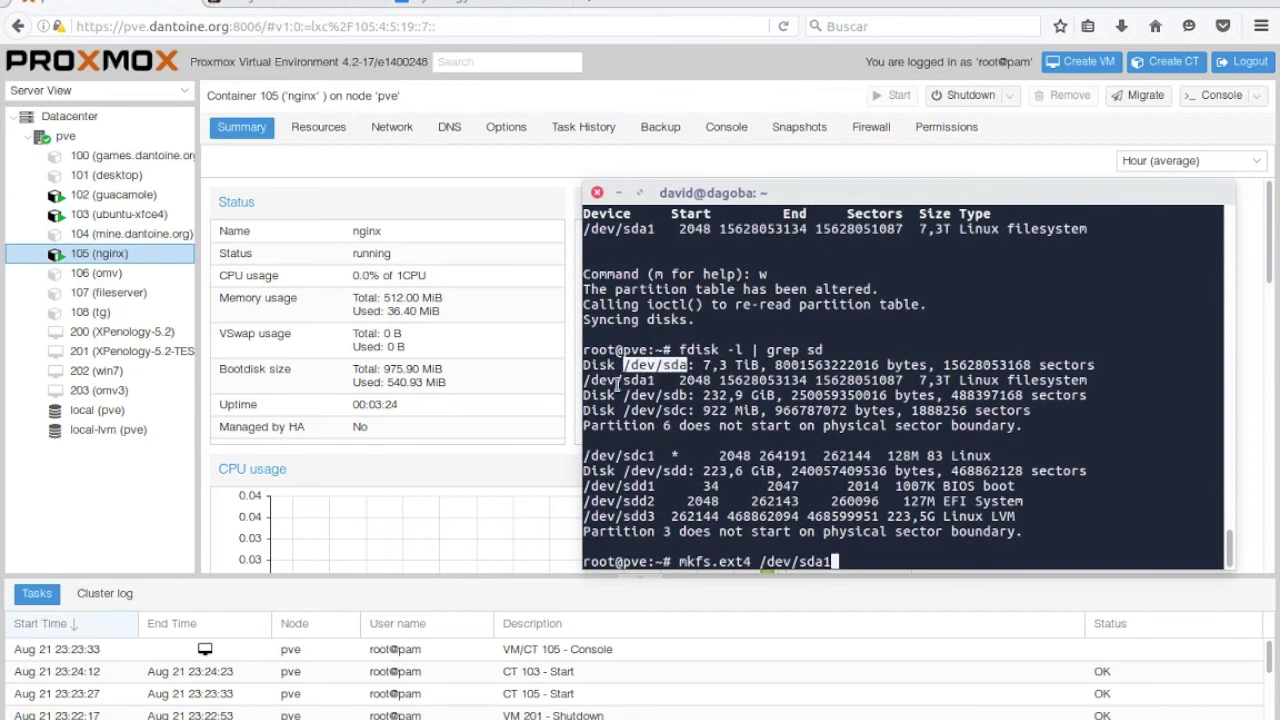
{"action": "left_click_drag", "start_coordinate": [584, 380], "coordinate": [656, 381]}
{"action": "key", "text": "Return"}
{"action": "type", "text": "s formas? (s,n"}
{"action": "key", "text": "Return"}
{"action": "type", "text": "mount /dev/"}
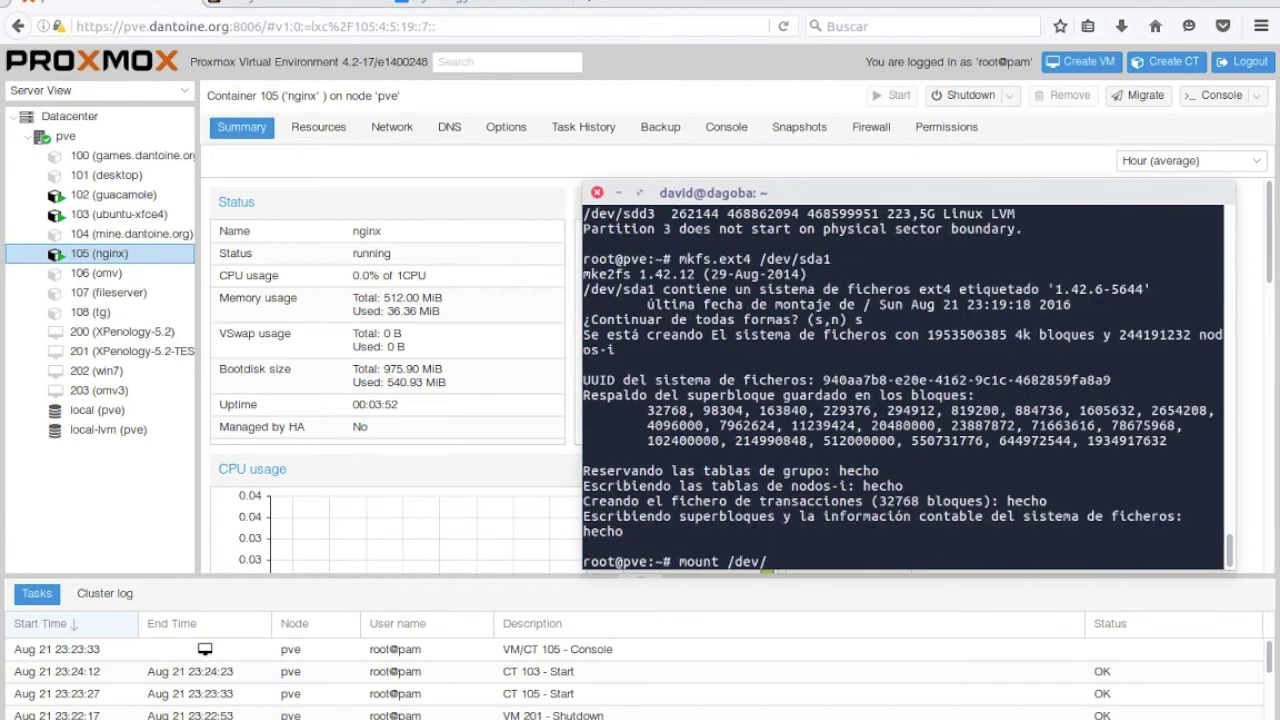
{"action": "key", "text": "BackSpace"}
{"action": "key", "text": "BackSpace"}
{"action": "key", "text": "BackSpace"}
{"action": "key", "text": "BackSpace"}
{"action": "key", "text": "BackSpace"}
{"action": "key", "text": "BackSpace"}
{"action": "key", "text": "BackSpace"}
{"action": "key", "text": "BackSpace"}
{"action": "key", "text": "BackSpace"}
{"action": "key", "text": "BackSpace"}
{"action": "key", "text": "BackSpace"}
- Try to create the directory /proxmox/compartido with plain mkdir
{"action": "type", "text": "mkdir /pro"}
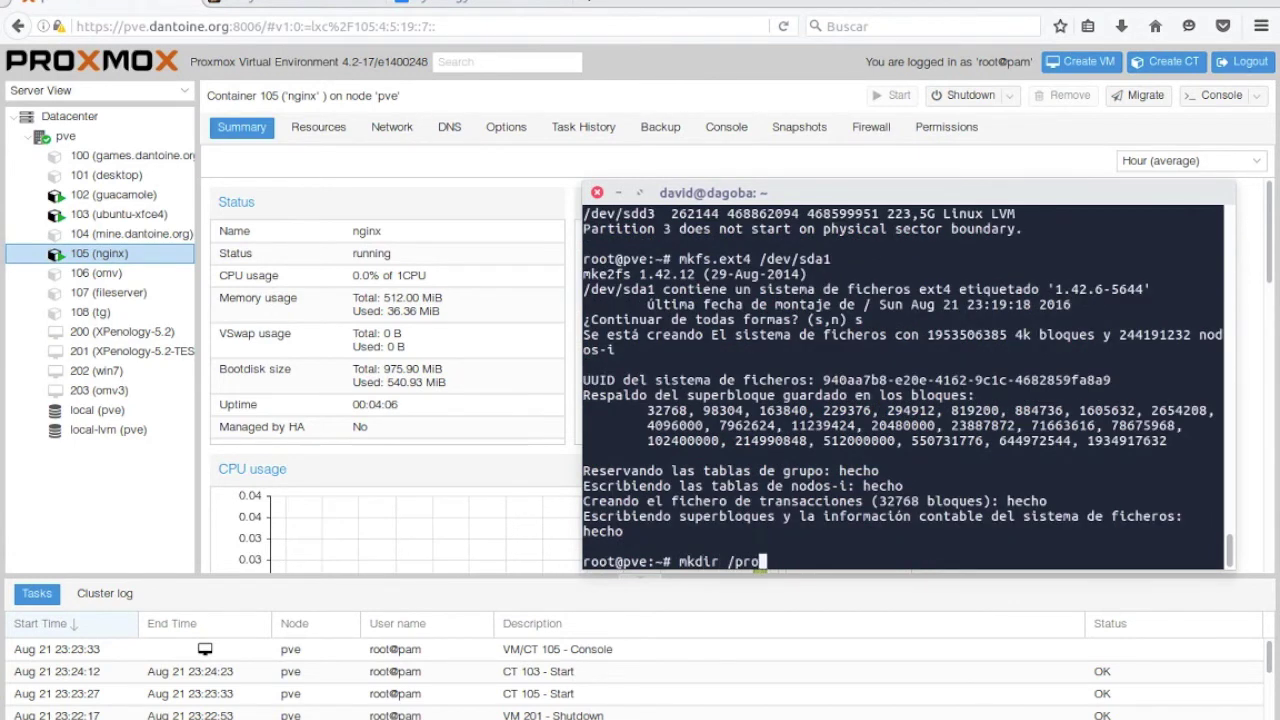
{"action": "type", "text": "xmox/"}
{"action": "type", "text": "comp"}
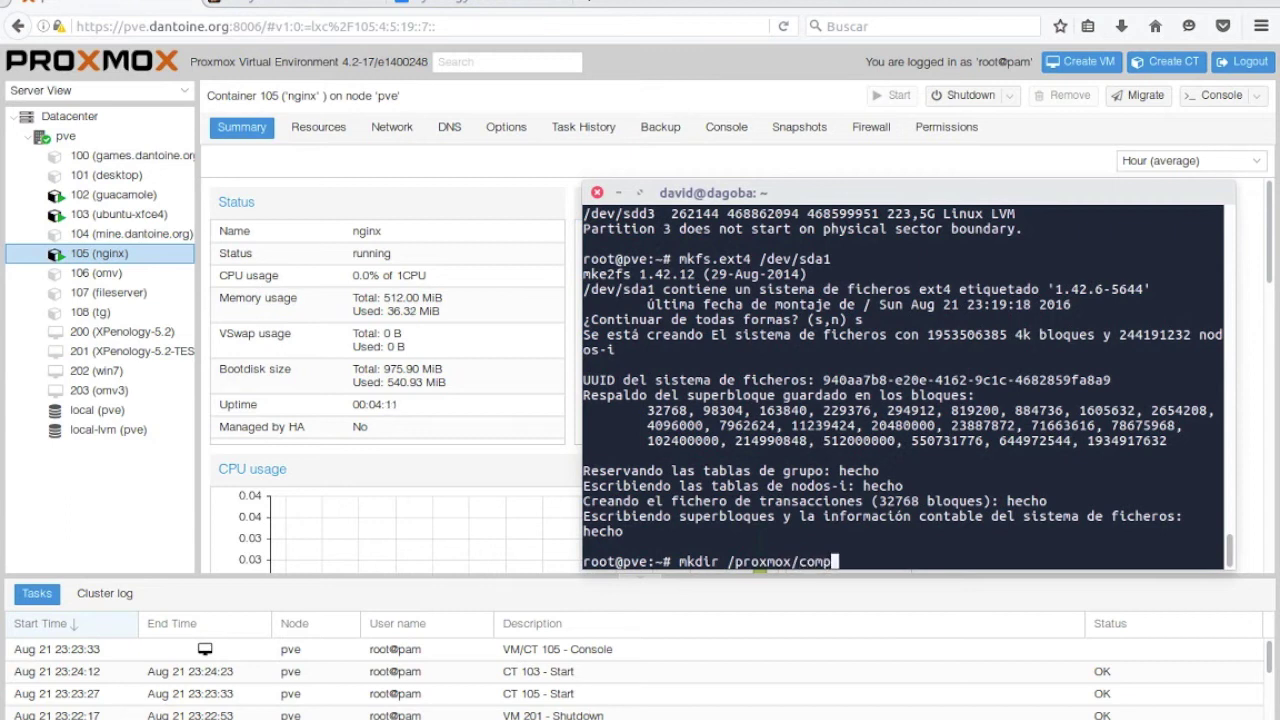
{"action": "type", "text": "artido"}
{"action": "key", "text": "Return"}
- Create /proxmox/compartido together with its parent directory, using the mkdir -p option
{"action": "key", "text": "Up"}
{"action": "key", "text": "Home"}
{"action": "key", "text": "Right"}
{"action": "key", "text": "Right"}
{"action": "key", "text": "Right"}
{"action": "key", "text": "Right"}
{"action": "key", "text": "Right"}
{"action": "key", "text": "Right"}
{"action": "type", "text": "-p"}
{"action": "key", "text": "Return"}
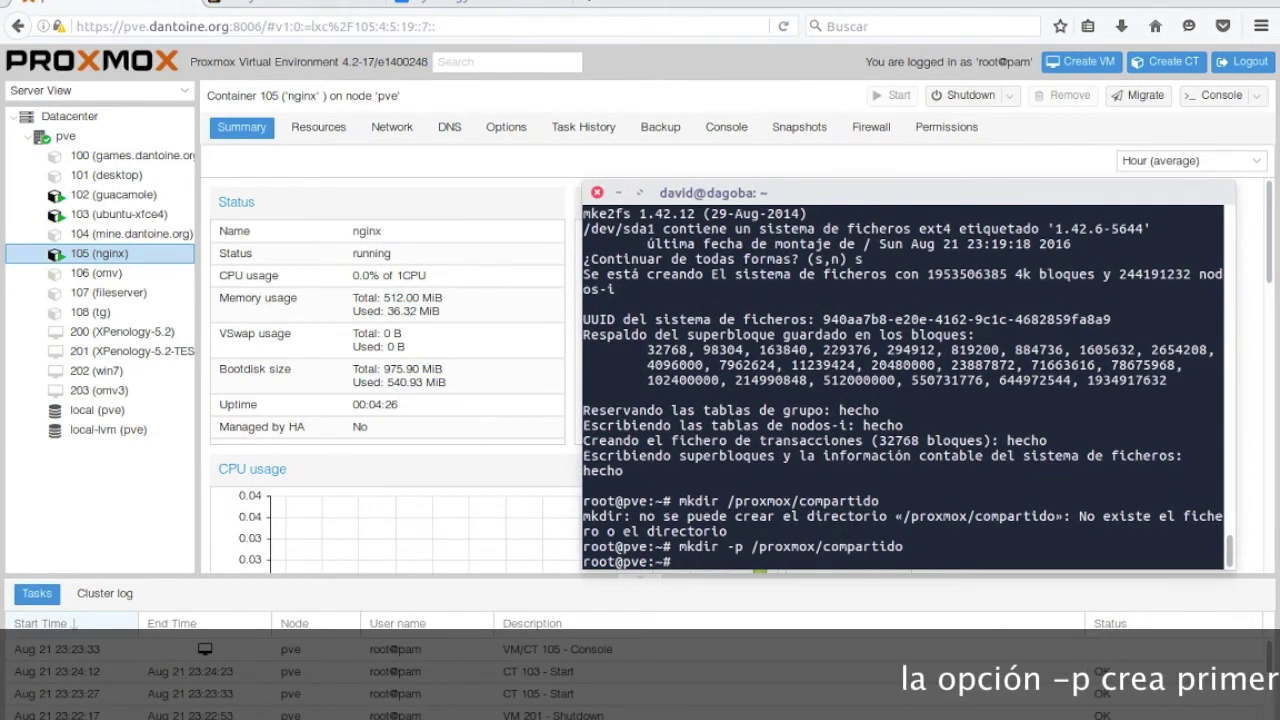
- Create the directory /proxmox/video by reusing the mkdir -p command
{"action": "key", "text": "Up"}
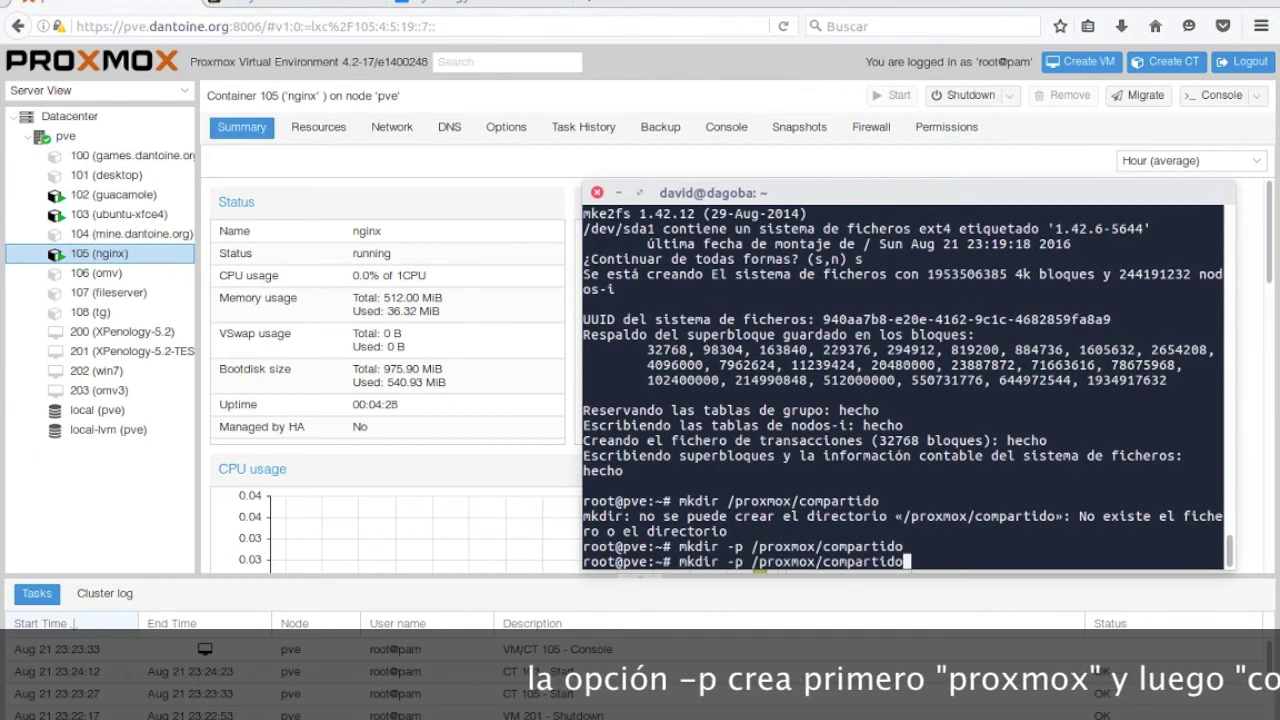
{"action": "key", "text": "BackSpace"}
{"action": "key", "text": "BackSpace"}
{"action": "key", "text": "BackSpace"}
{"action": "key", "text": "BackSpace"}
{"action": "key", "text": "BackSpace"}
{"action": "key", "text": "BackSpace"}
{"action": "key", "text": "BackSpace"}
{"action": "key", "text": "BackSpace"}
{"action": "key", "text": "BackSpace"}
{"action": "key", "text": "BackSpace"}
{"action": "type", "text": "video"}
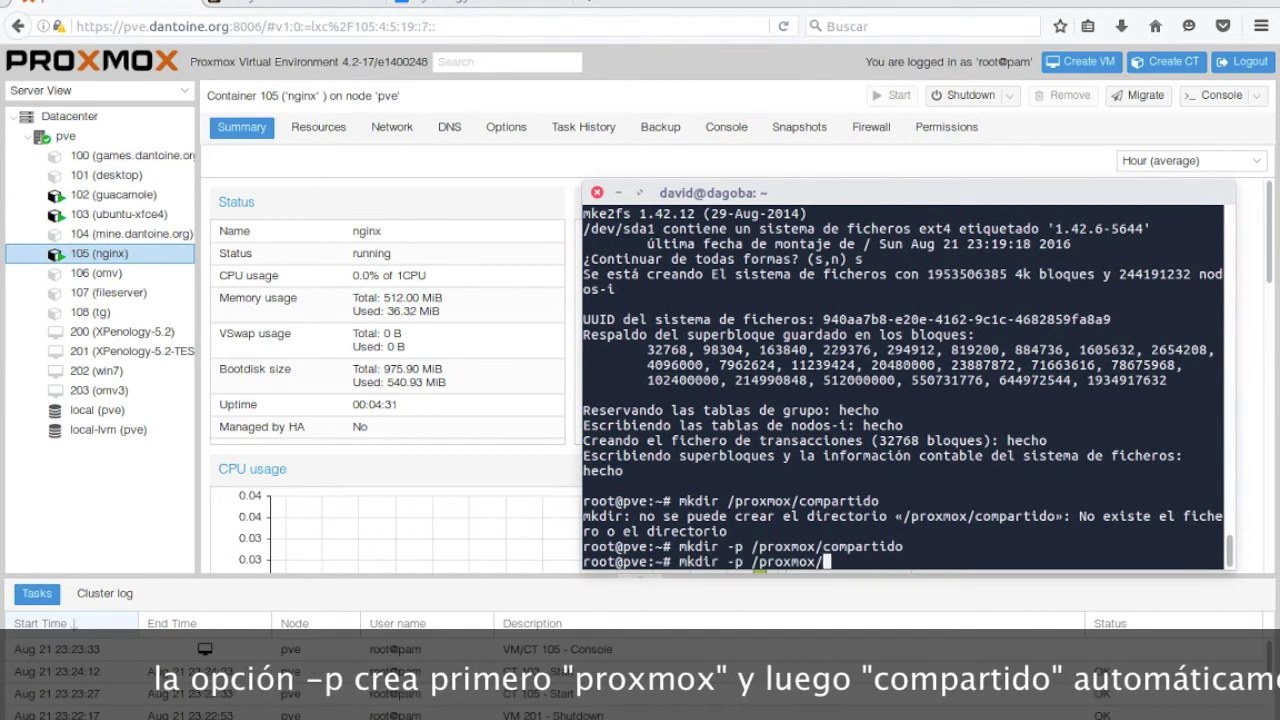
{"action": "key", "text": "Return"}
- Create the directory /proxmox/audio by reusing the mkdir -p command
{"action": "key", "text": "Up"}
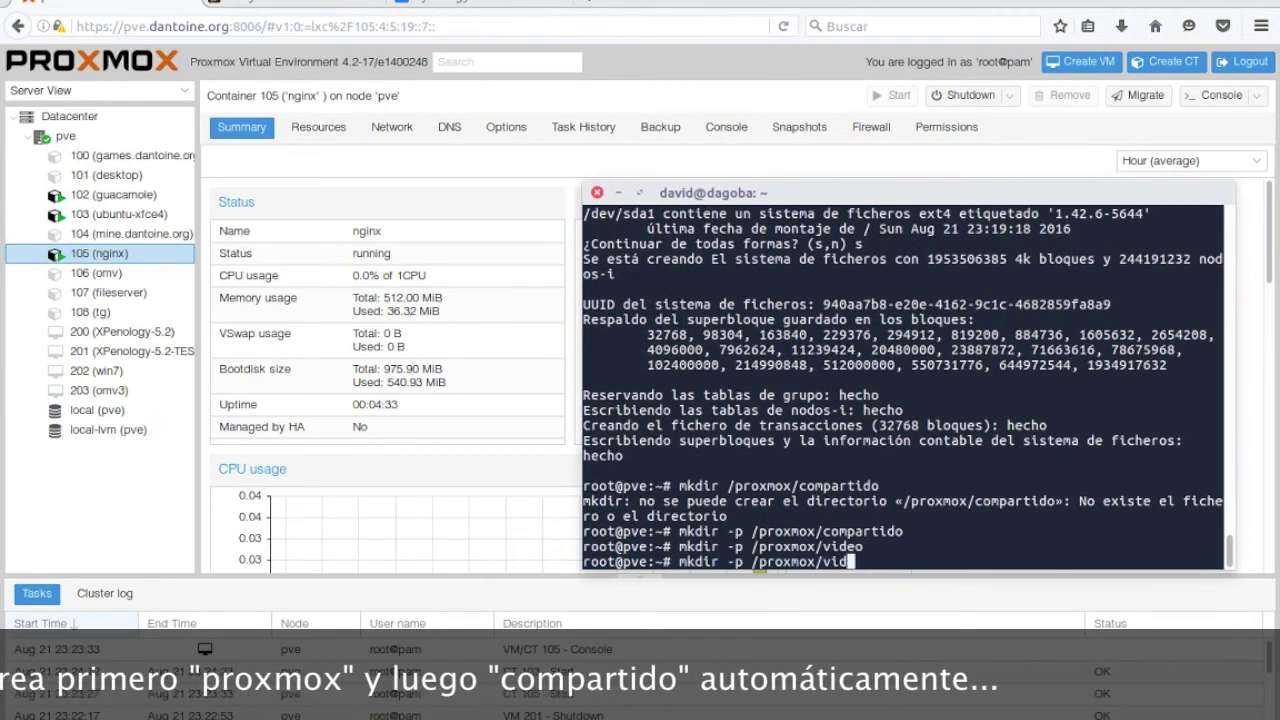
{"action": "key", "text": "BackSpace"}
{"action": "key", "text": "BackSpace"}
{"action": "key", "text": "BackSpace"}
{"action": "key", "text": "BackSpace"}
{"action": "key", "text": "BackSpace"}
{"action": "type", "text": "audio"}
{"action": "key", "text": "Return"}
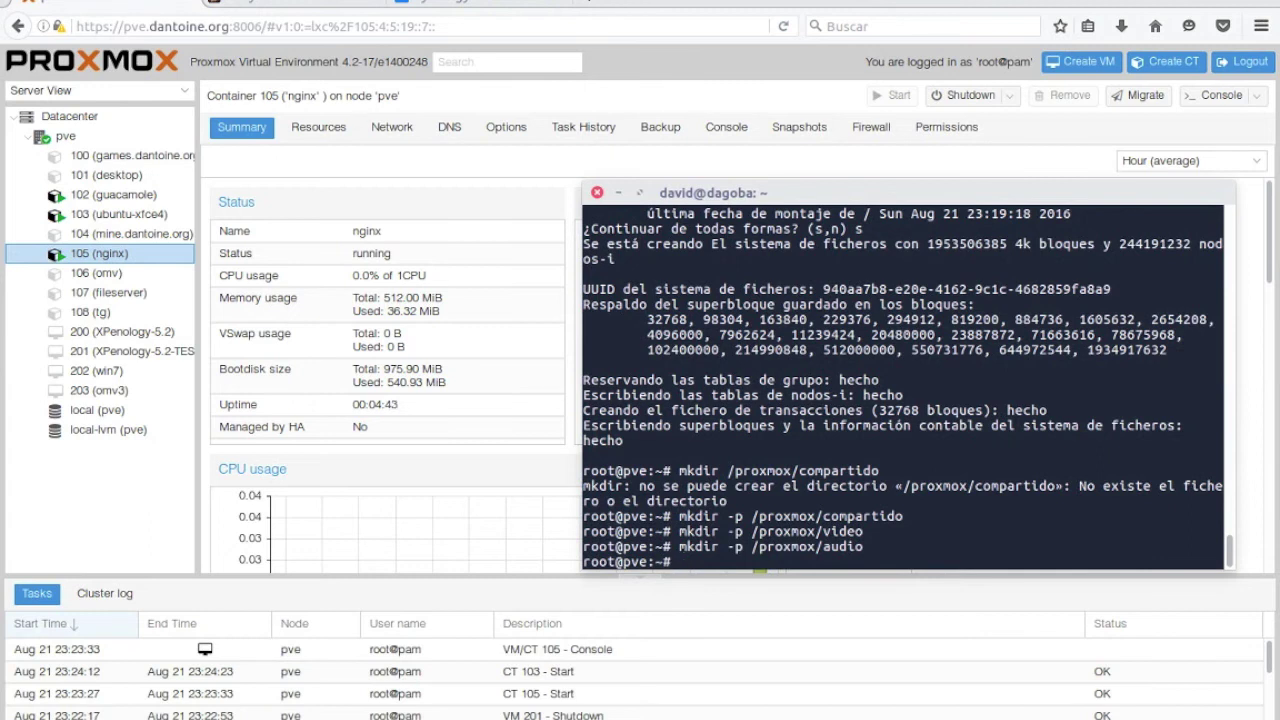
- Mount /dev/sda1 on /proxmox/compartido
{"action": "type", "text": "mount /dev/sda1 /pro"}
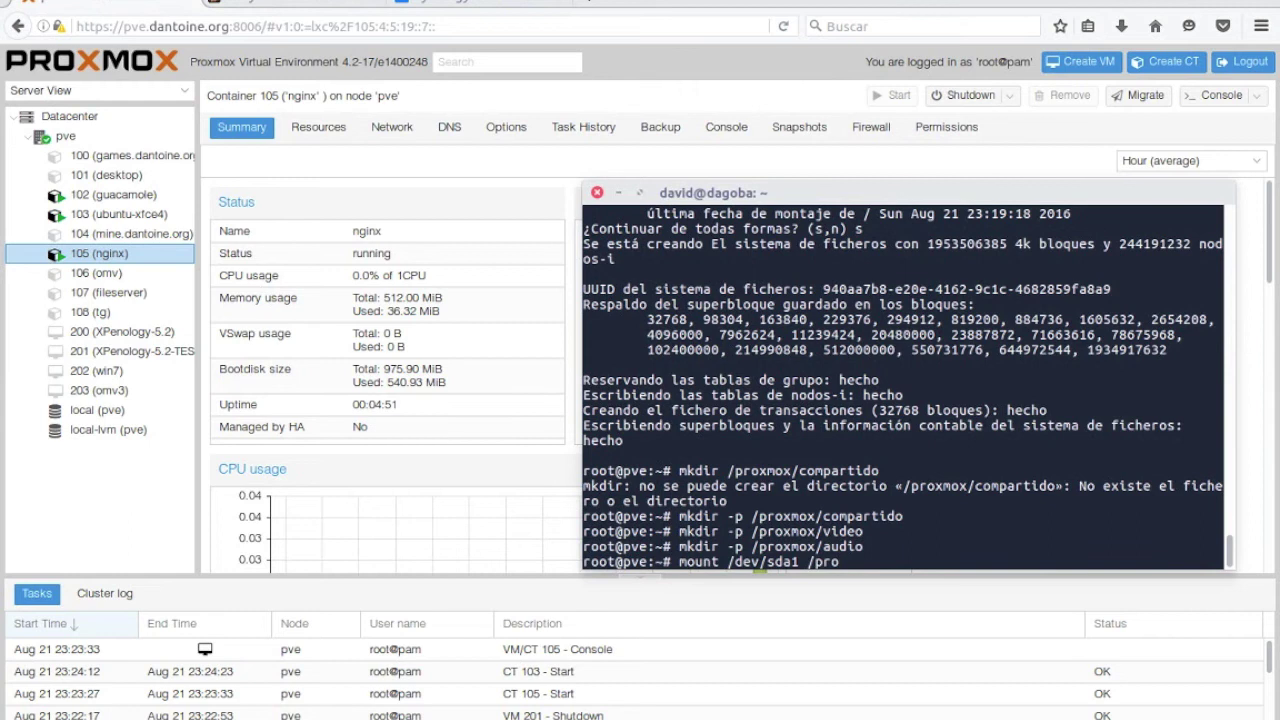
{"action": "type", "text": "xmox/compartido"}
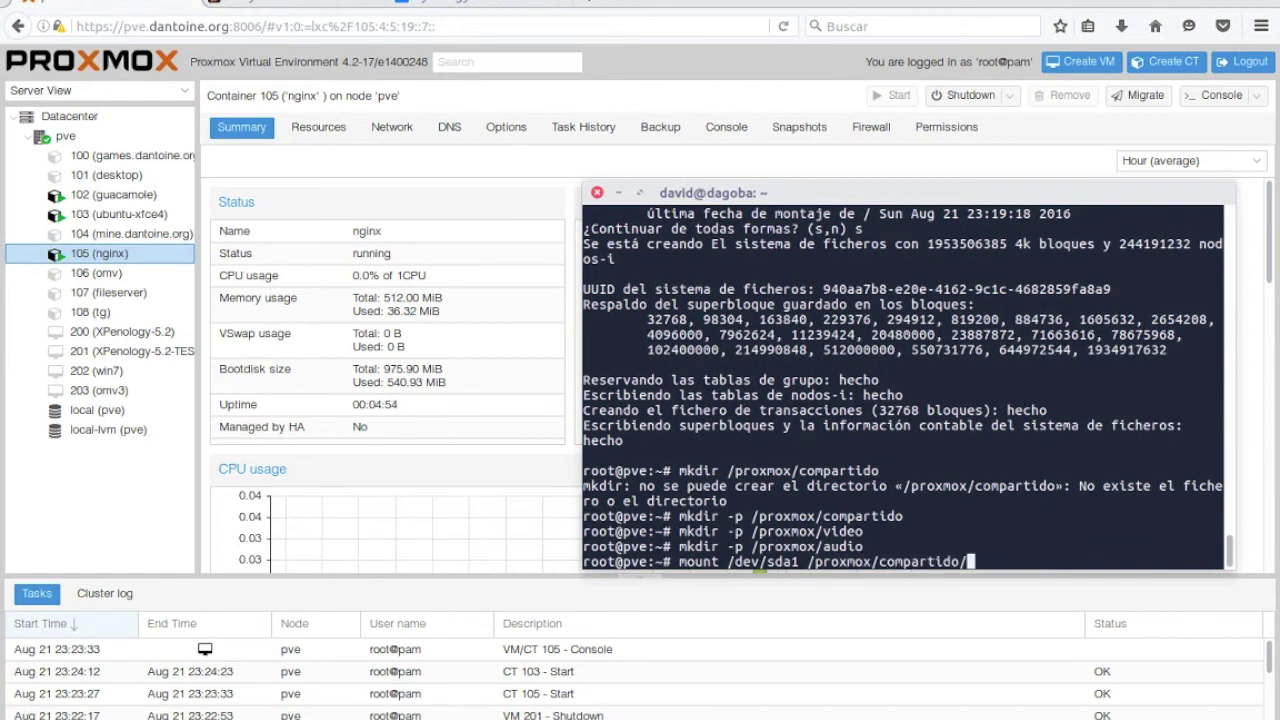
{"action": "key", "text": "Return"}
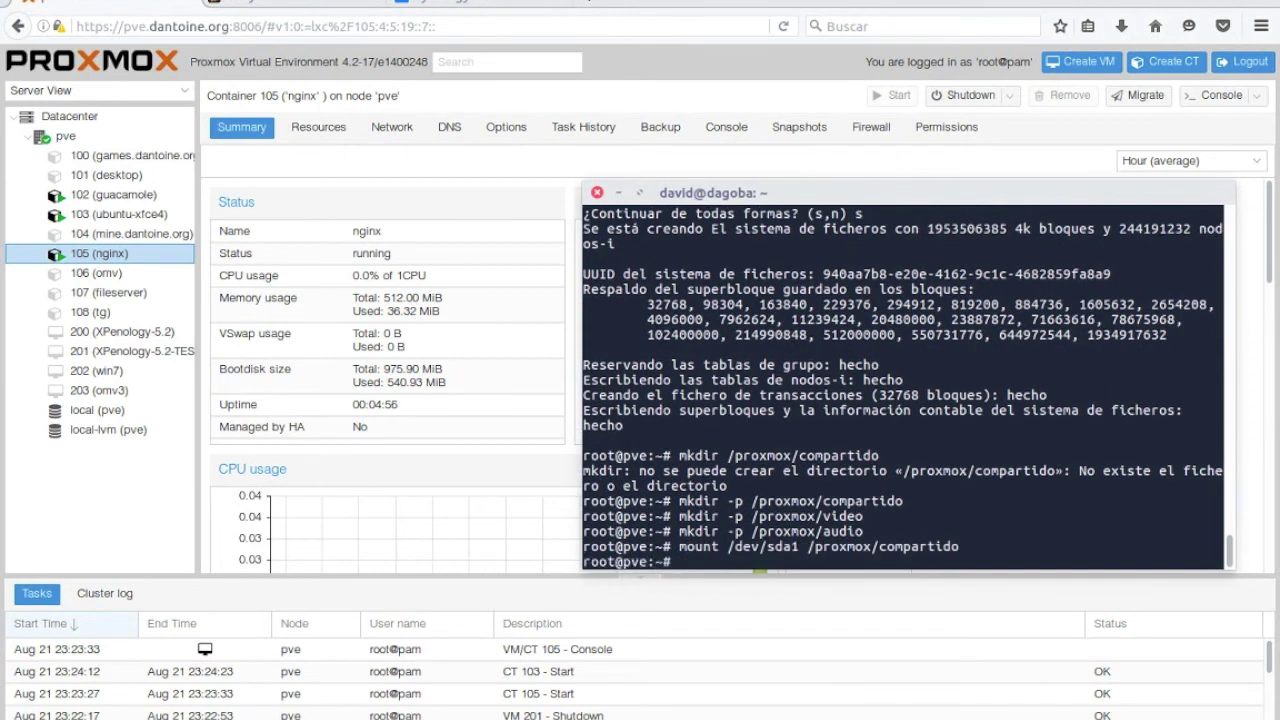
- Change into /proxmox/compartido and list its contents
{"action": "type", "text": "cd "}
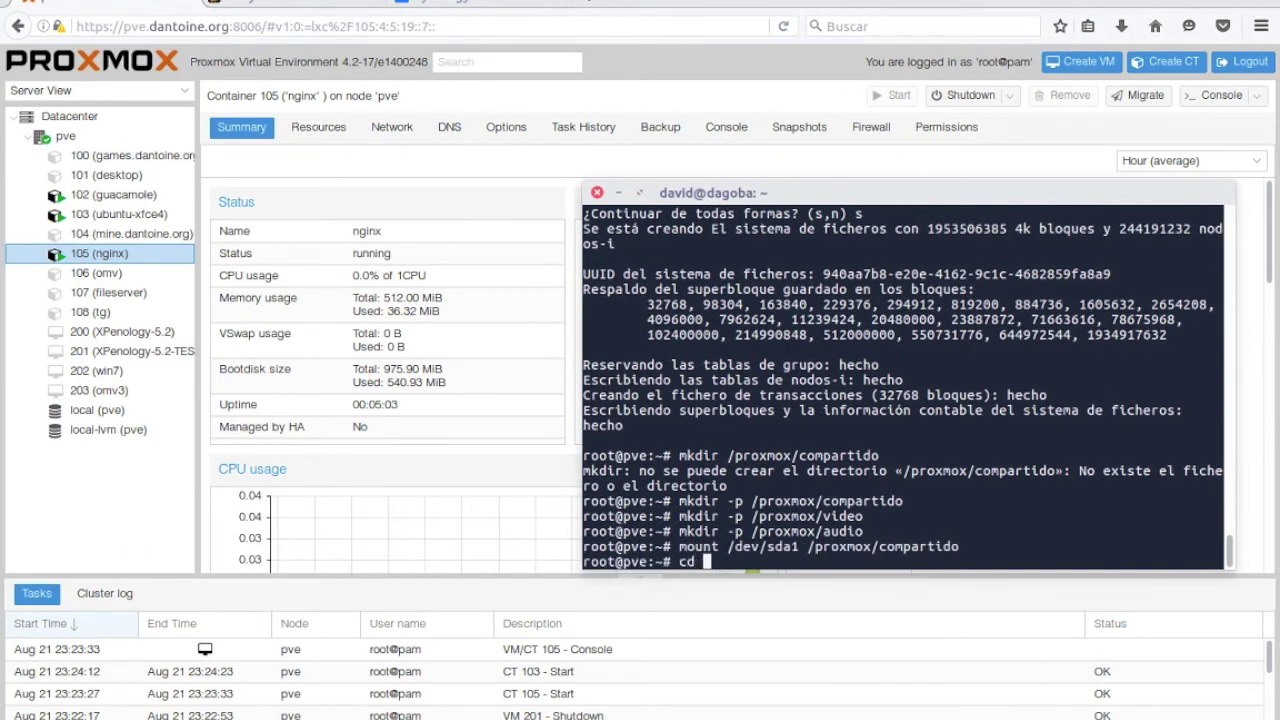
{"action": "type", "text": "/proxmox/co"}
{"action": "key", "text": "Tab"}
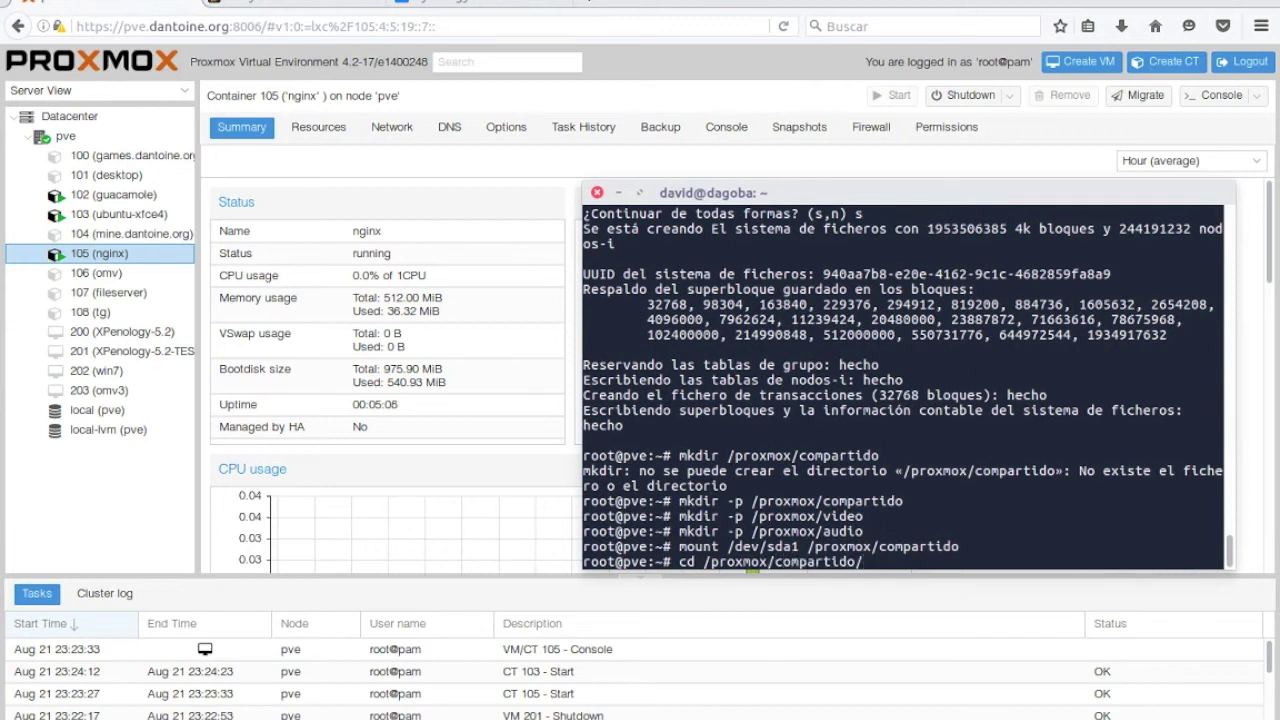
{"action": "key", "text": "Return"}
{"action": "type", "text": "ls"}
{"action": "key", "text": "Return"}
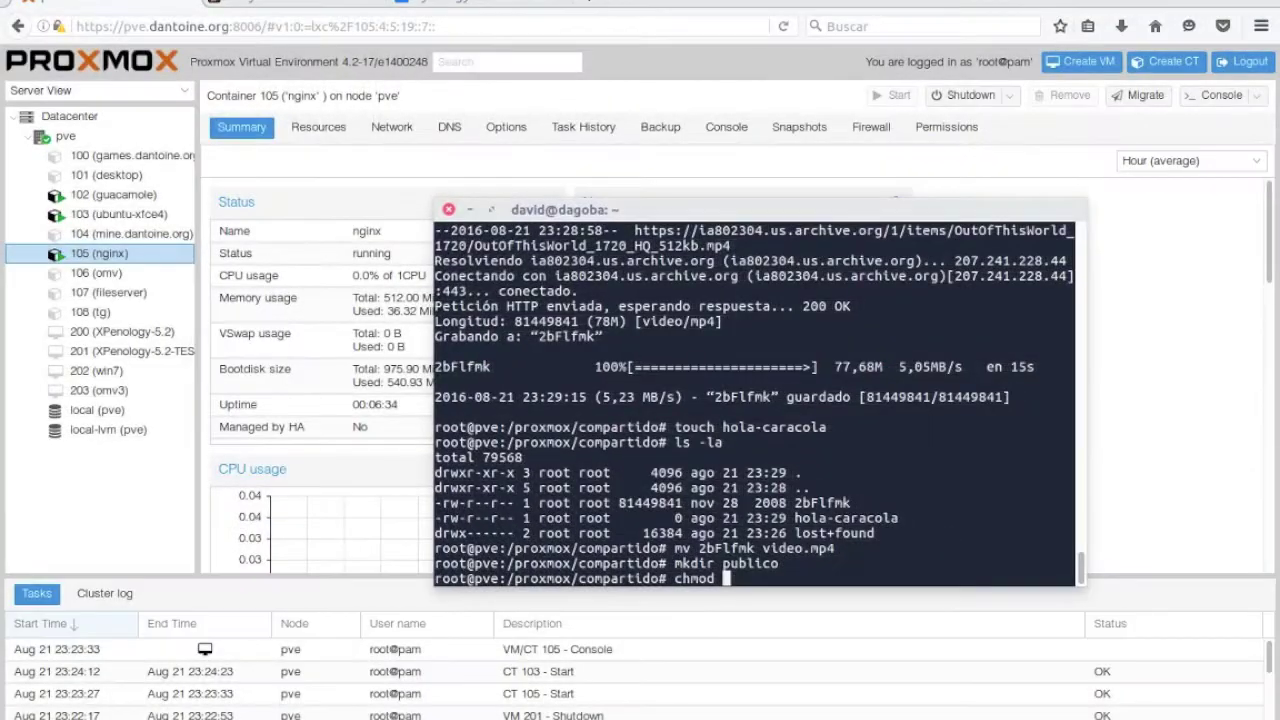
- Give the publico directory 777 permissions and move video.mp4 and hola-caracola into it
{"action": "type", "text": "777 publico"}
{"action": "key", "text": "Return"}
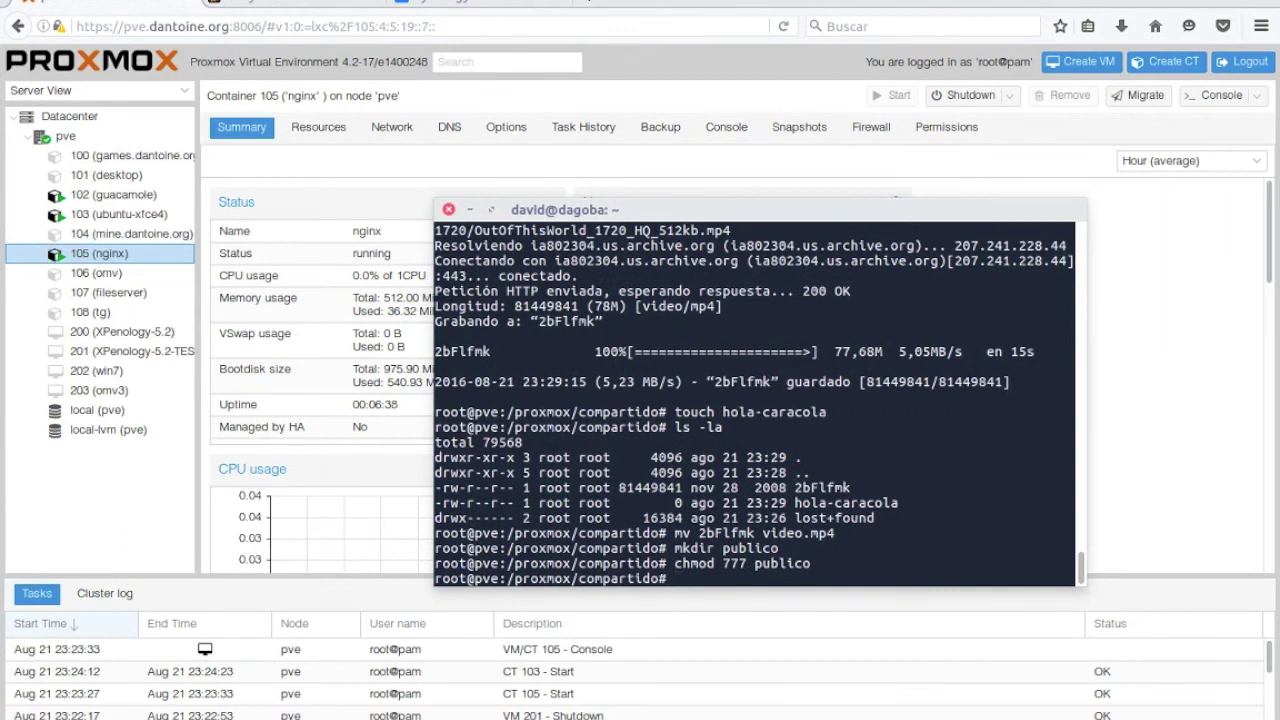
{"action": "type", "text": "mv"}
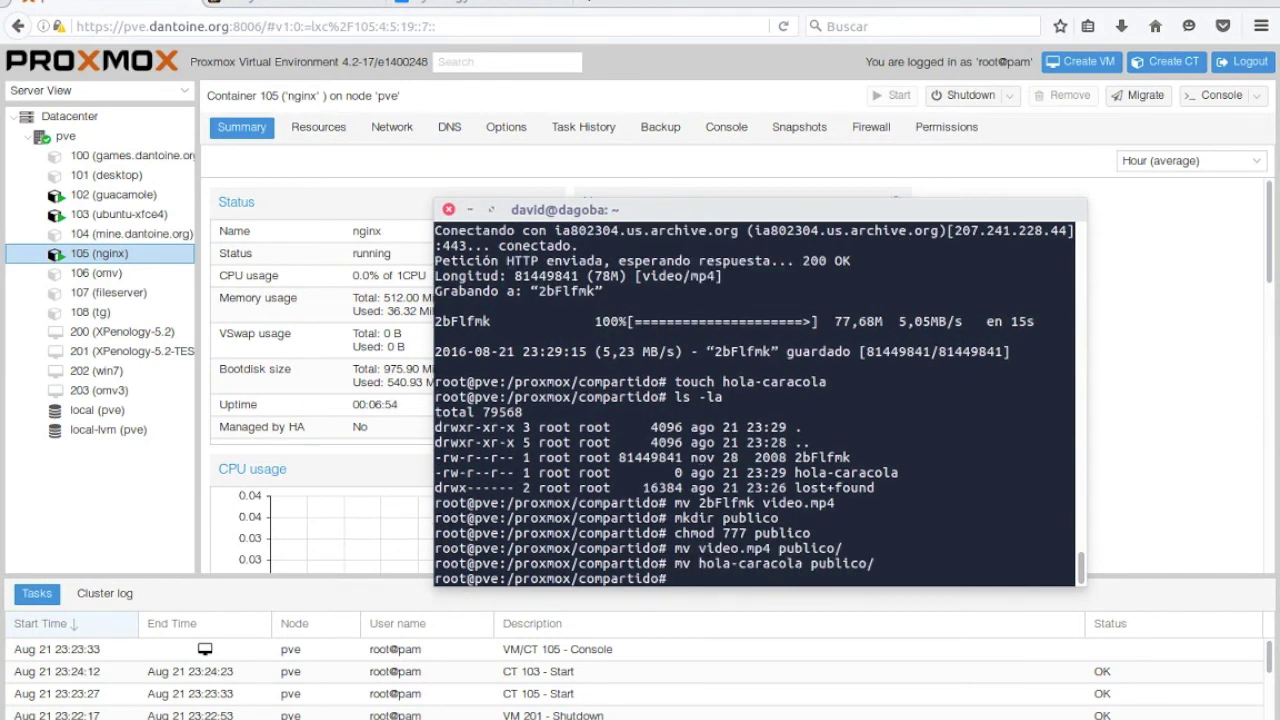
- List the contents of publico/ in long format with hidden entries and check the ownership column
{"action": "type", "text": "ls -"}
{"action": "type", "text": "la /ublico/"}
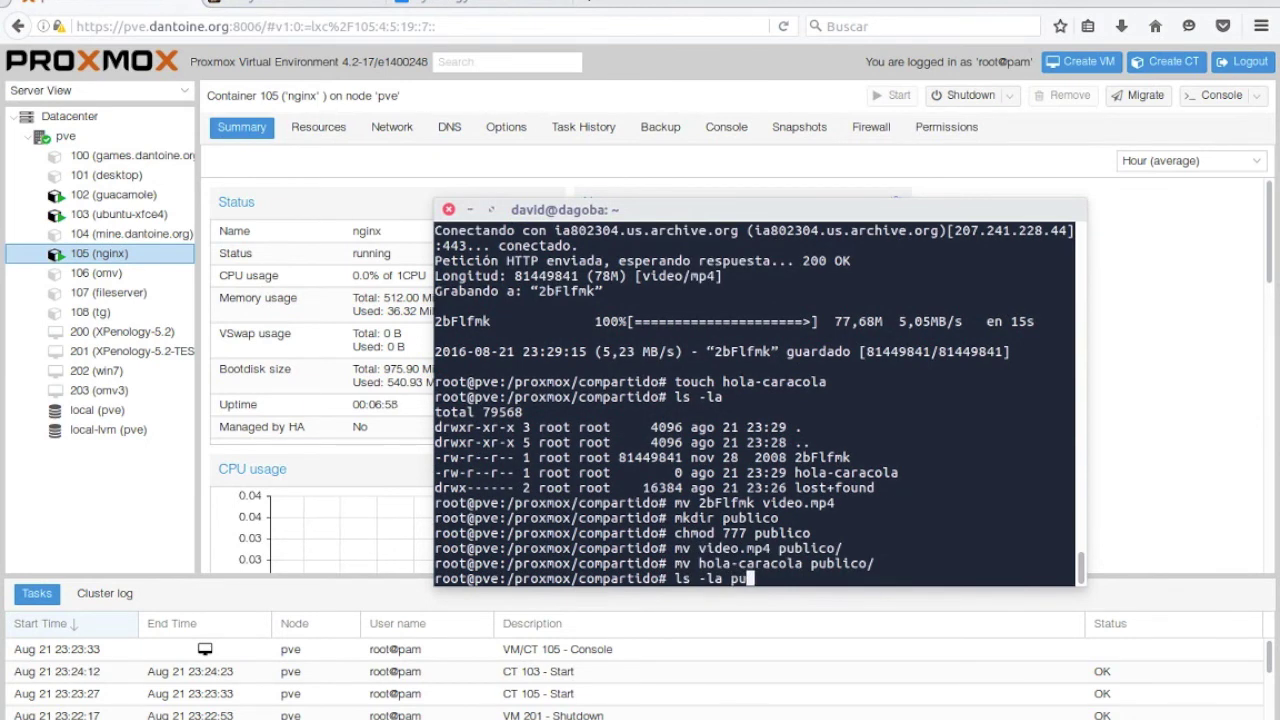
{"action": "key", "text": "Return"}
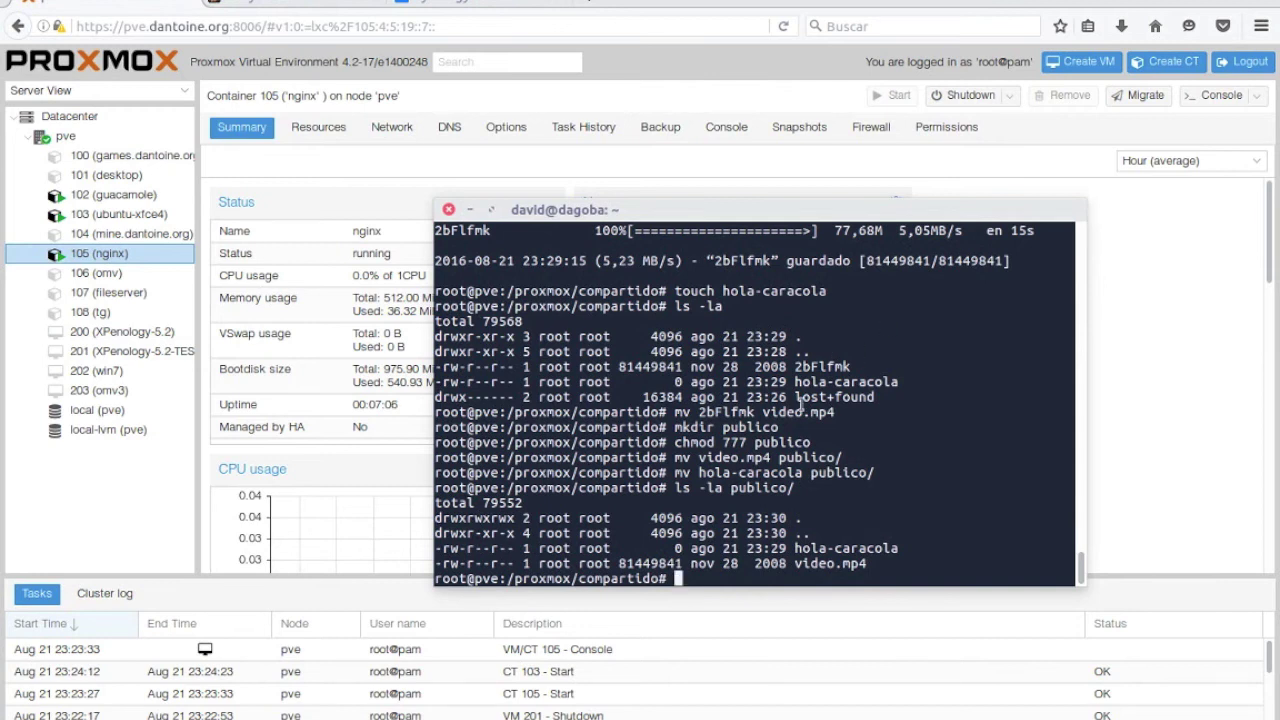
{"action": "left_click_drag", "start_coordinate": [538, 533], "coordinate": [608, 533]}
{"action": "left_click", "coordinate": [610, 535]}
- Shut down container 105 (nginx) and confirm the shutdown
{"action": "right_click", "coordinate": [120, 256]}
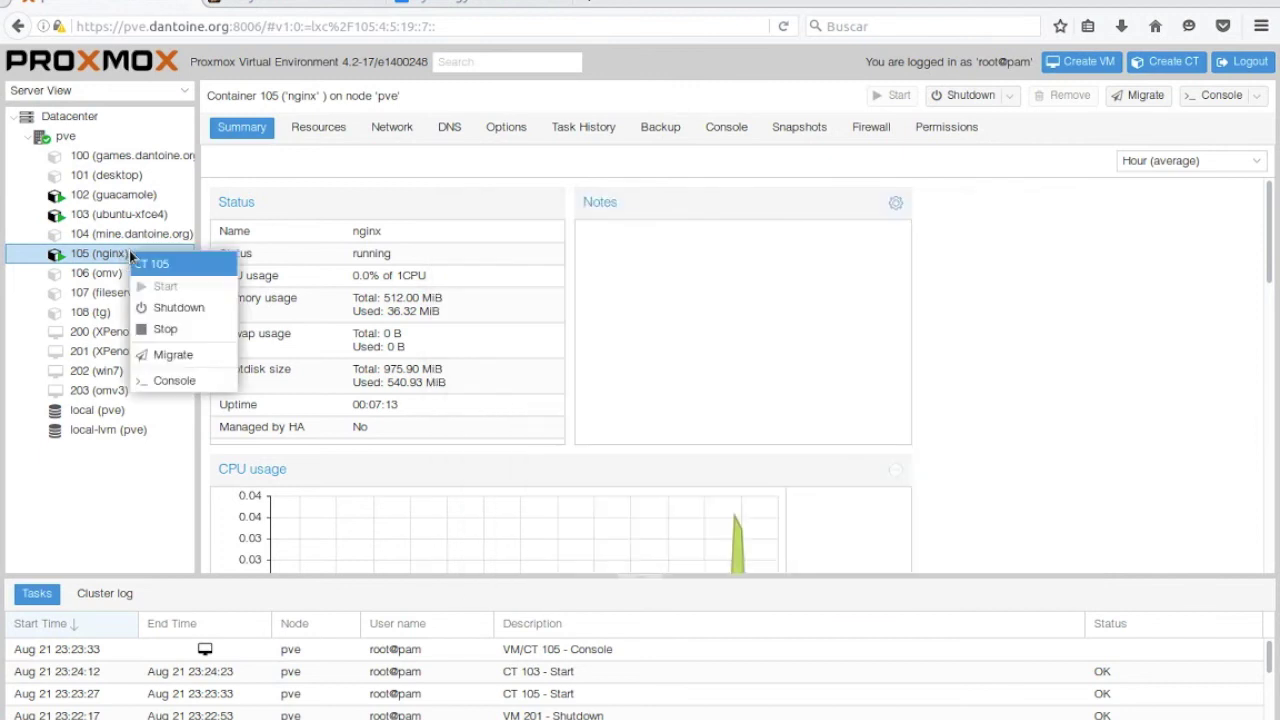
{"action": "left_click", "coordinate": [196, 312]}
{"action": "left_click", "coordinate": [614, 442]}
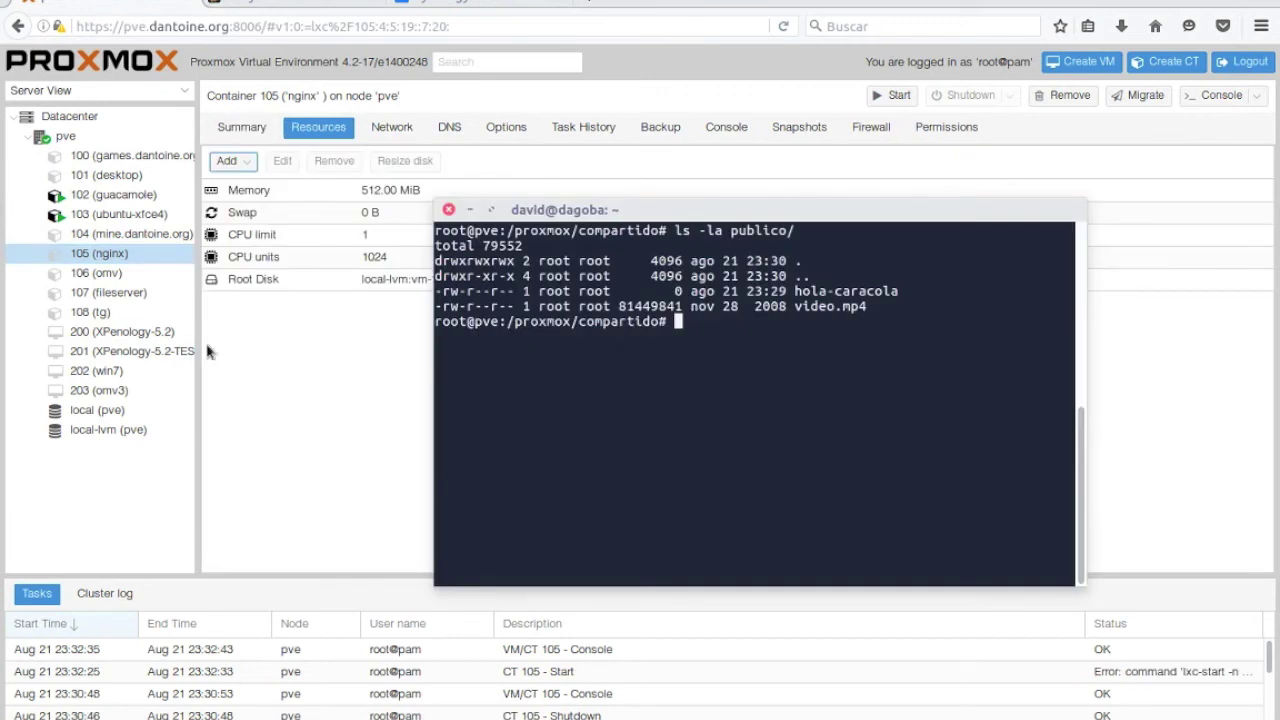
- Start a pct set command in the terminal with the -mp0 option and an mp= path beginning at /
{"action": "type", "text": "pct"}
{"action": "key", "text": "BackSpace"}
{"action": "key", "text": "BackSpace"}
{"action": "key", "text": "BackSpace"}
{"action": "key", "text": "BackSpace"}
{"action": "type", "text": "pct set"}
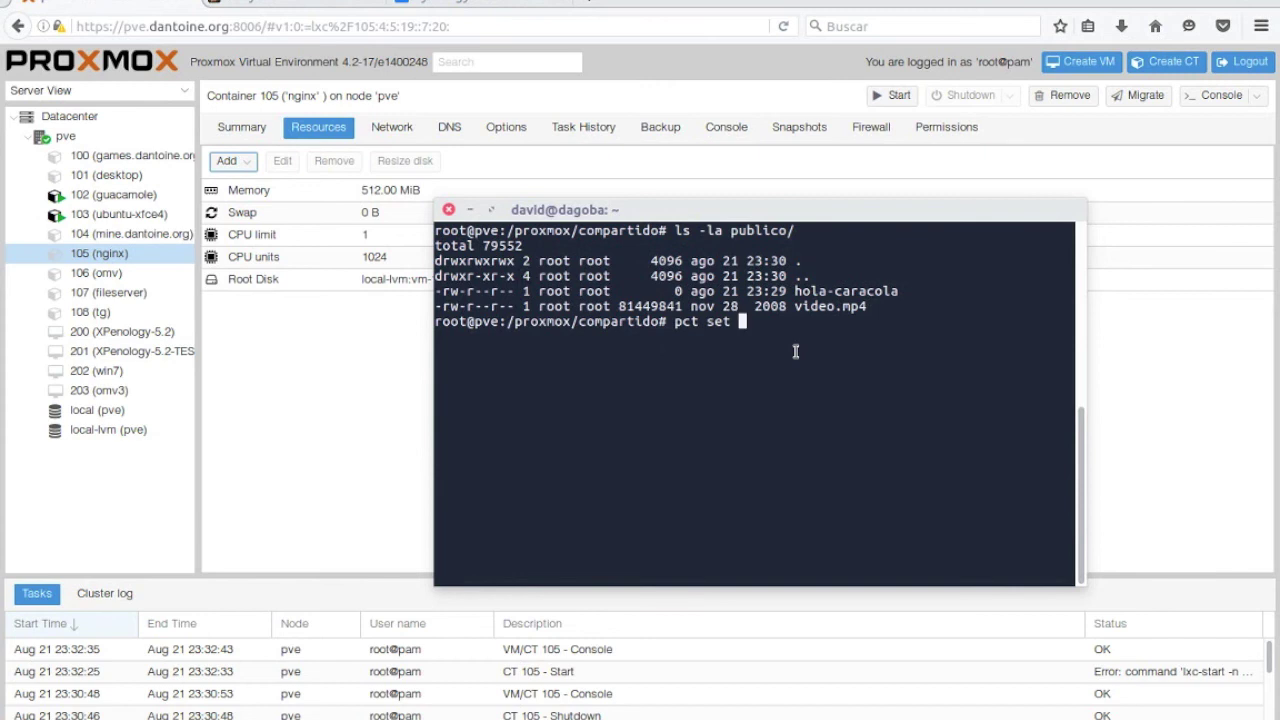
{"action": "type", "text": "-sata"}
{"action": "key", "text": "BackSpace"}
{"action": "key", "text": "BackSpace"}
{"action": "key", "text": "BackSpace"}
{"action": "key", "text": "BackSpace"}
{"action": "type", "text": "mp0"}
{"action": "key", "text": "BackSpace"}
{"action": "key", "text": "BackSpace"}
{"action": "type", "text": "sata1"}
{"action": "key", "text": "BackSpace"}
{"action": "key", "text": "BackSpace"}
{"action": "key", "text": "BackSpace"}
{"action": "key", "text": "BackSpace"}
{"action": "key", "text": "BackSpace"}
{"action": "type", "text": "mp0 mp=/"}
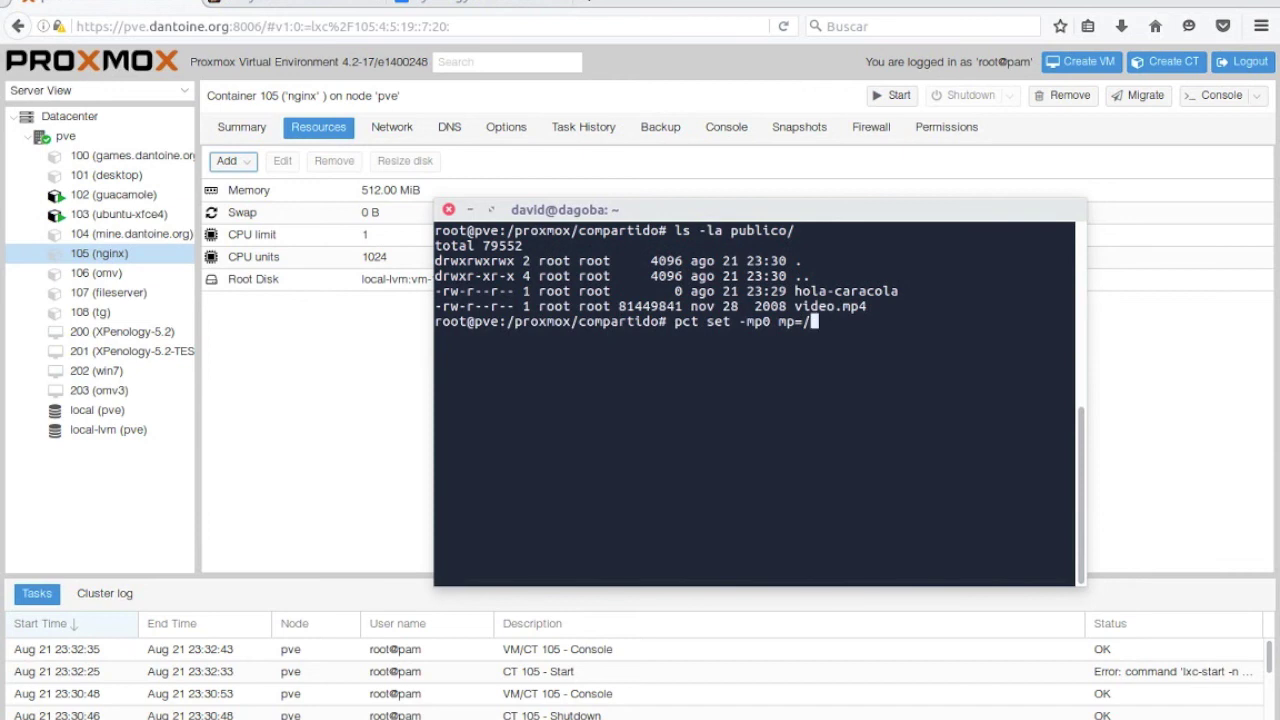
{"action": "key", "text": "BackSpace"}
{"action": "key", "text": "BackSpace"}
{"action": "type", "text": "variable="}
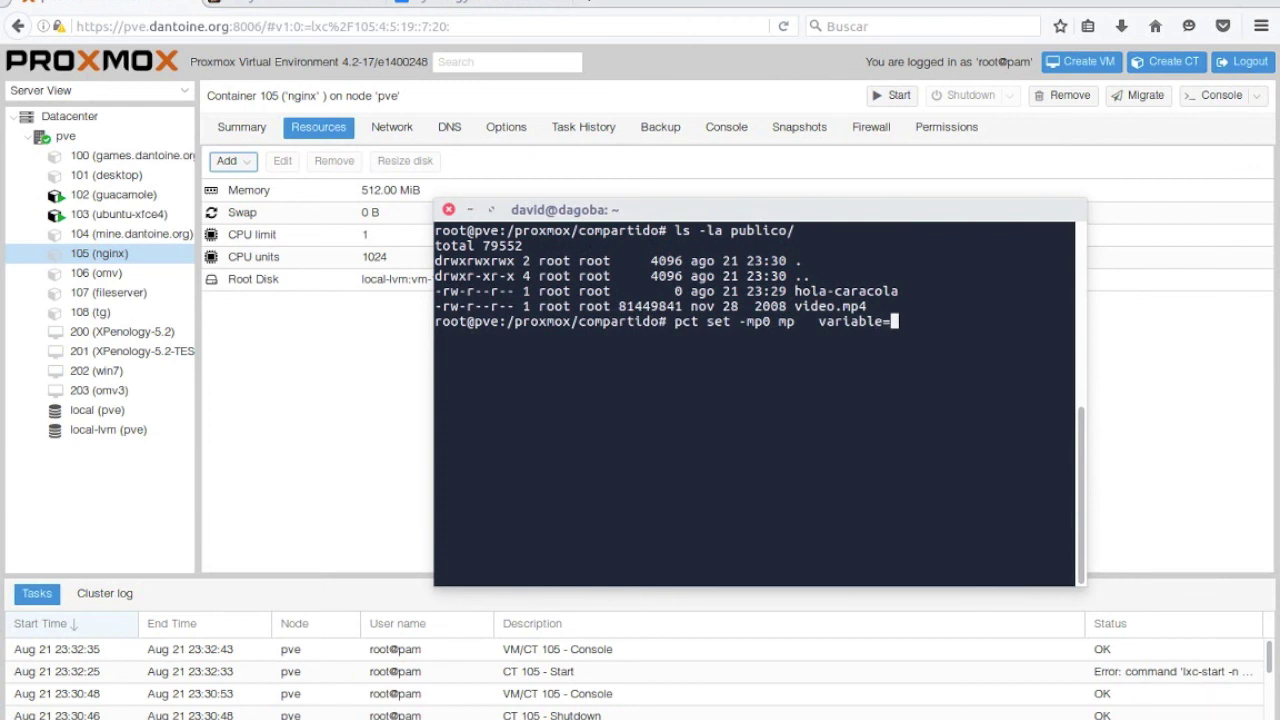
{"action": "type", "text": "5"}
{"action": "key", "text": "Left"}
{"action": "key", "text": "Left"}
{"action": "key", "text": "Left"}
{"action": "key", "text": "Left"}
{"action": "key", "text": "Right"}
{"action": "key", "text": "Right"}
{"action": "key", "text": "Delete"}
{"action": "key", "text": "Delete"}
{"action": "key", "text": "BackSpace"}
{"action": "key", "text": "BackSpace"}
{"action": "key", "text": "BackSpace"}
{"action": "key", "text": "BackSpace"}
{"action": "key", "text": "BackSpace"}
{"action": "key", "text": "BackSpace"}
{"action": "key", "text": "BackSpace"}
{"action": "key", "text": "BackSpace"}
{"action": "key", "text": "BackSpace"}
{"action": "key", "text": "BackSpace"}
{"action": "key", "text": "BackSpace"}
- Complete the mount point as mp=/server/shared,/proxmox/compartido and try to run the pct set command
{"action": "type", "text": "=/server"}
{"action": "key", "text": "BackSpace"}
{"action": "type", "text": "r/shared "}
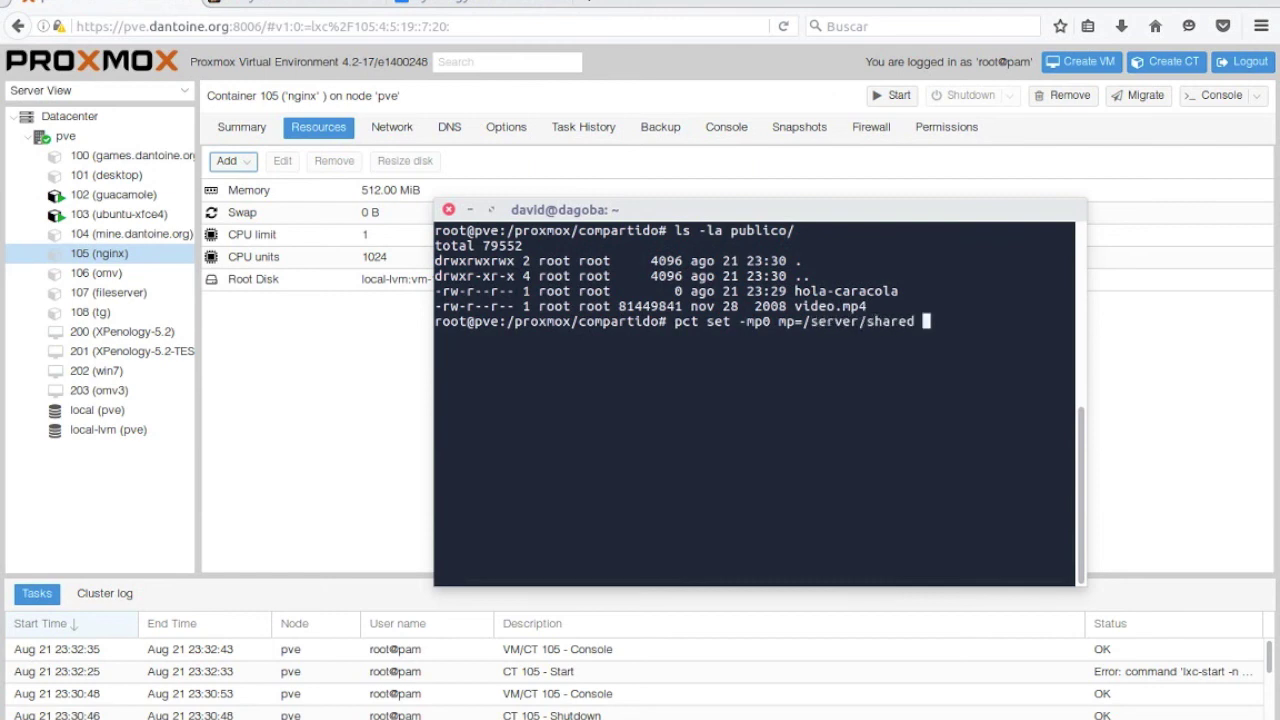
{"action": "type", "text": ",/proxmox/copm"}
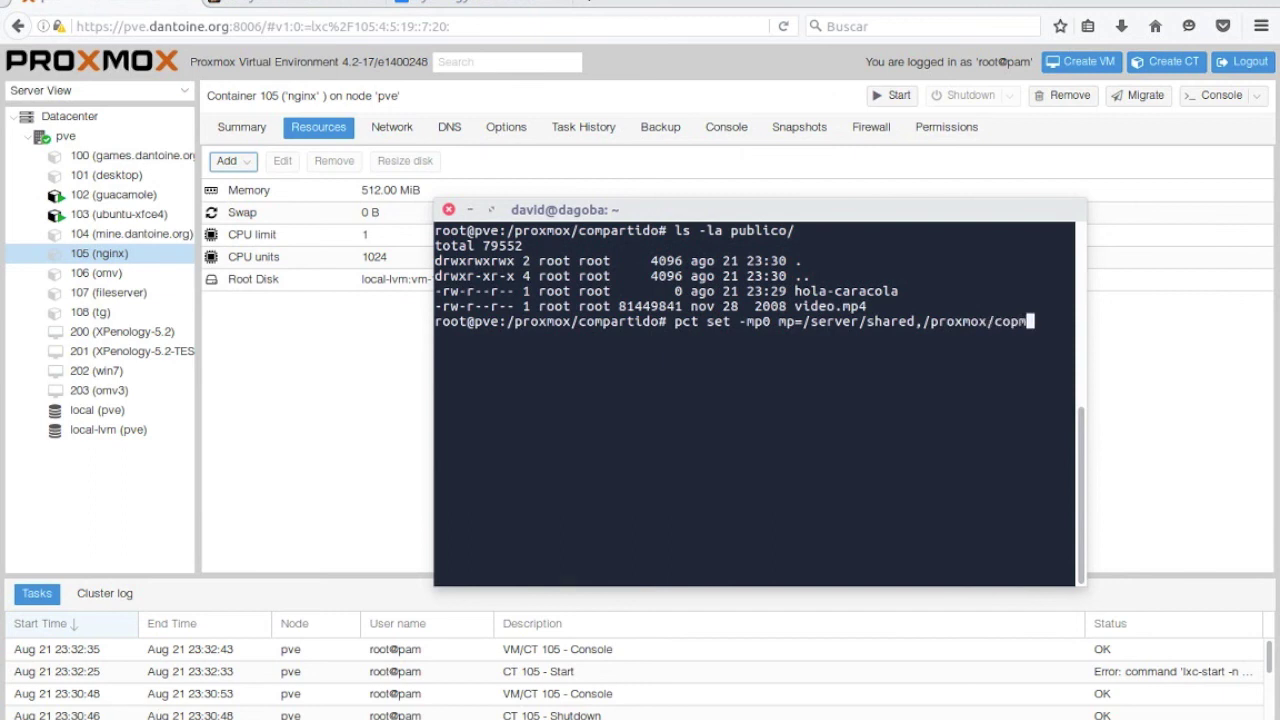
{"action": "key", "text": "BackSpace"}
{"action": "key", "text": "BackSpace"}
{"action": "type", "text": "mpartido"}
{"action": "key", "text": "Return"}
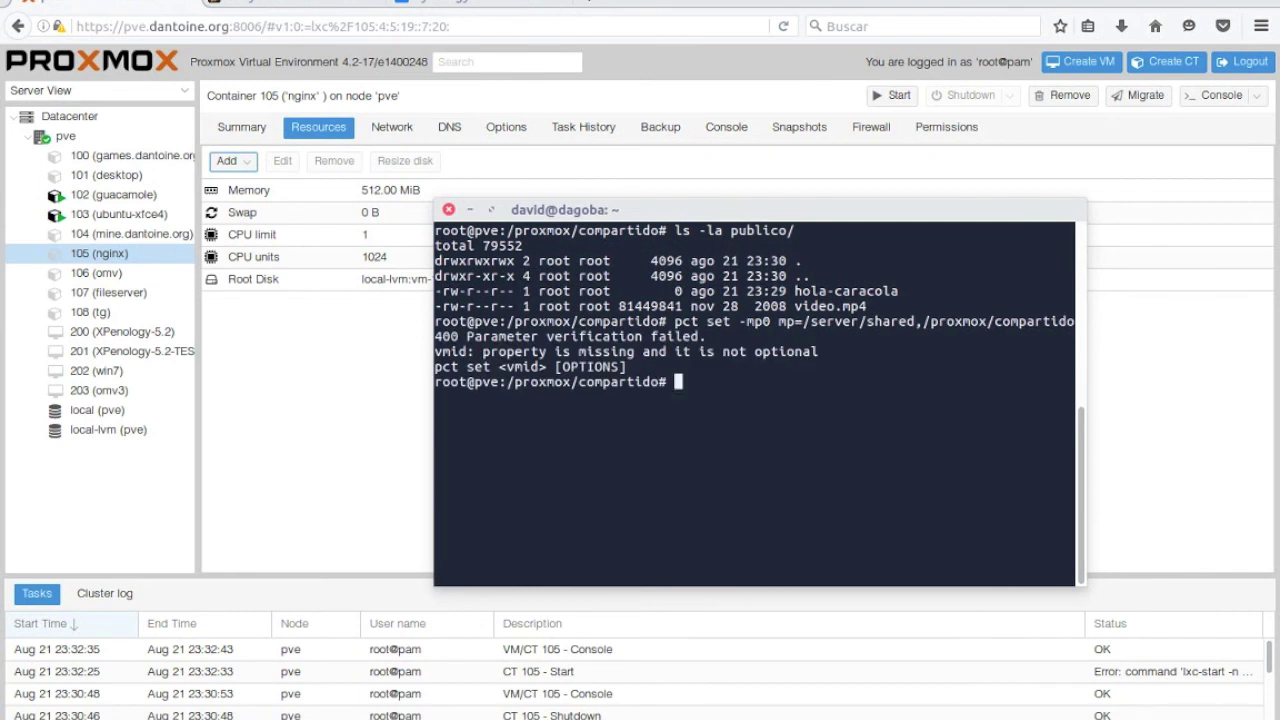
- Rerun the previous pct set command with container ID 105 inserted before the -mp0 option
{"action": "key", "text": "Up"}
{"action": "key", "text": "Home"}
{"action": "key", "text": "ctrl+Right"}
{"action": "key", "text": "ctrl+Right"}
{"action": "key", "text": "Right"}
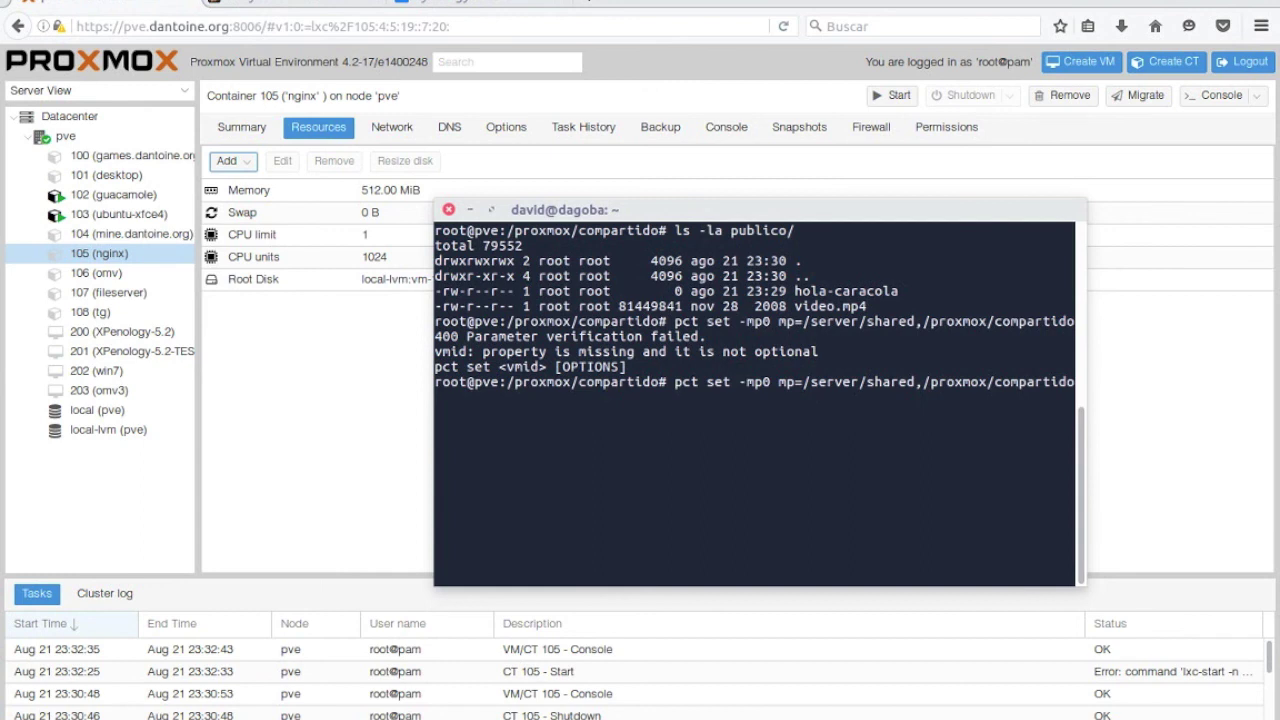
{"action": "type", "text": "105"}
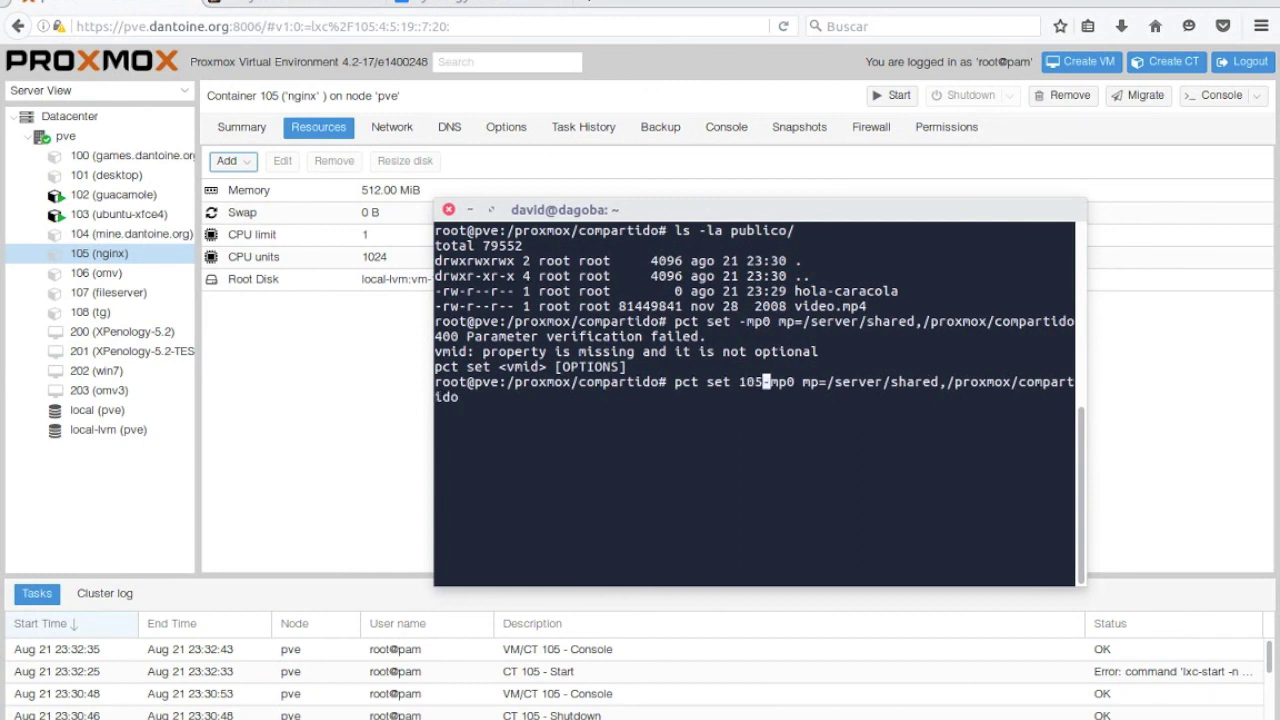
{"action": "key", "text": "Return"}
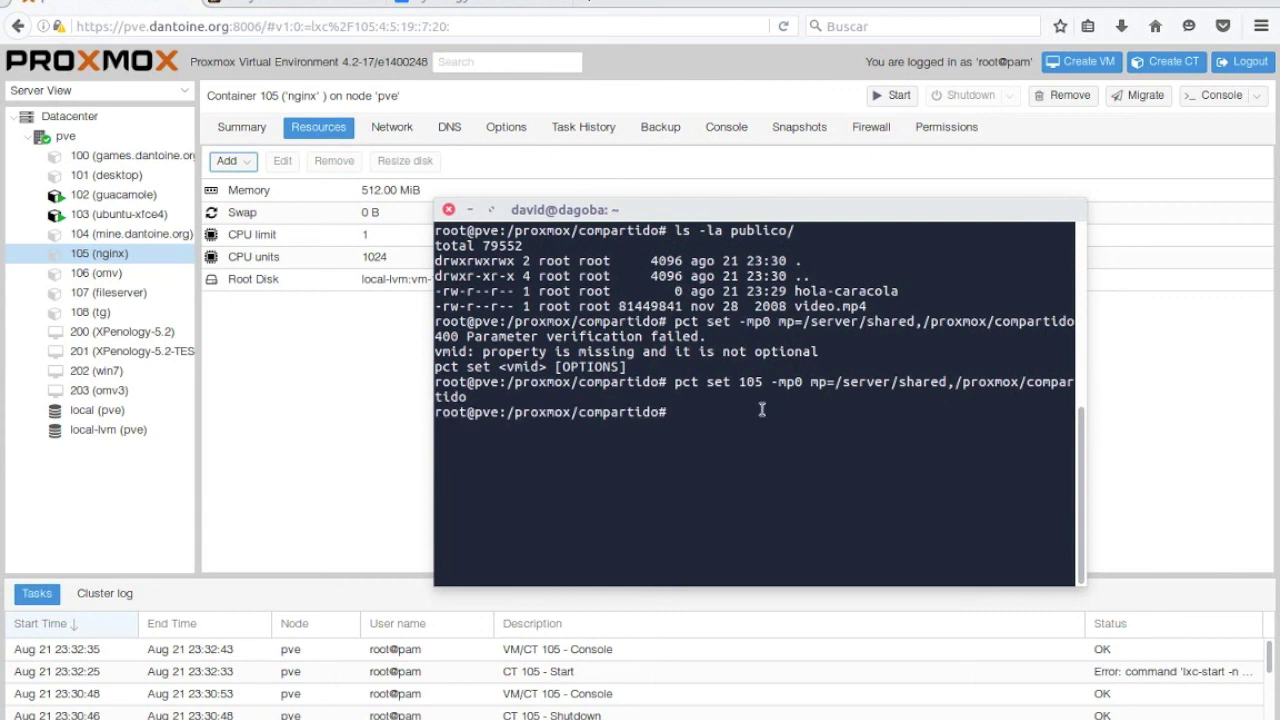
- Reload container 105's resources, inspect the settings of its mp0 mount point, and close them without changes
{"action": "left_click", "coordinate": [469, 210]}
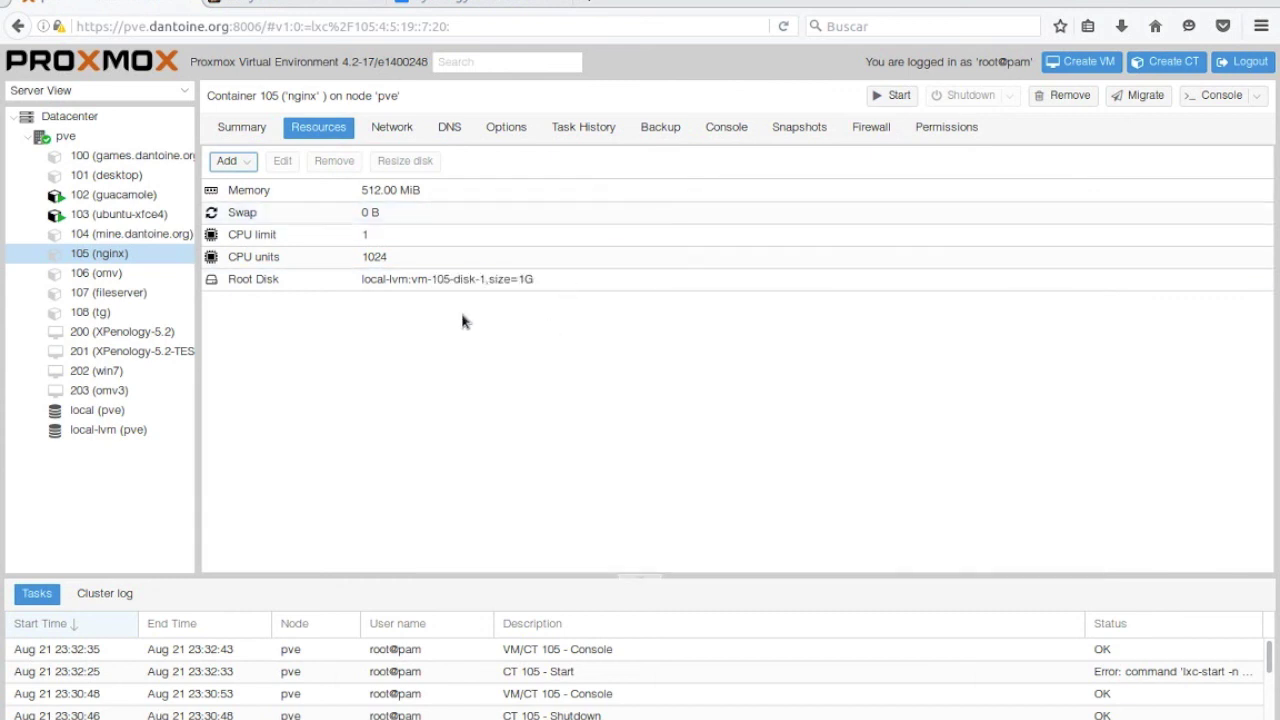
{"action": "left_click", "coordinate": [131, 274]}
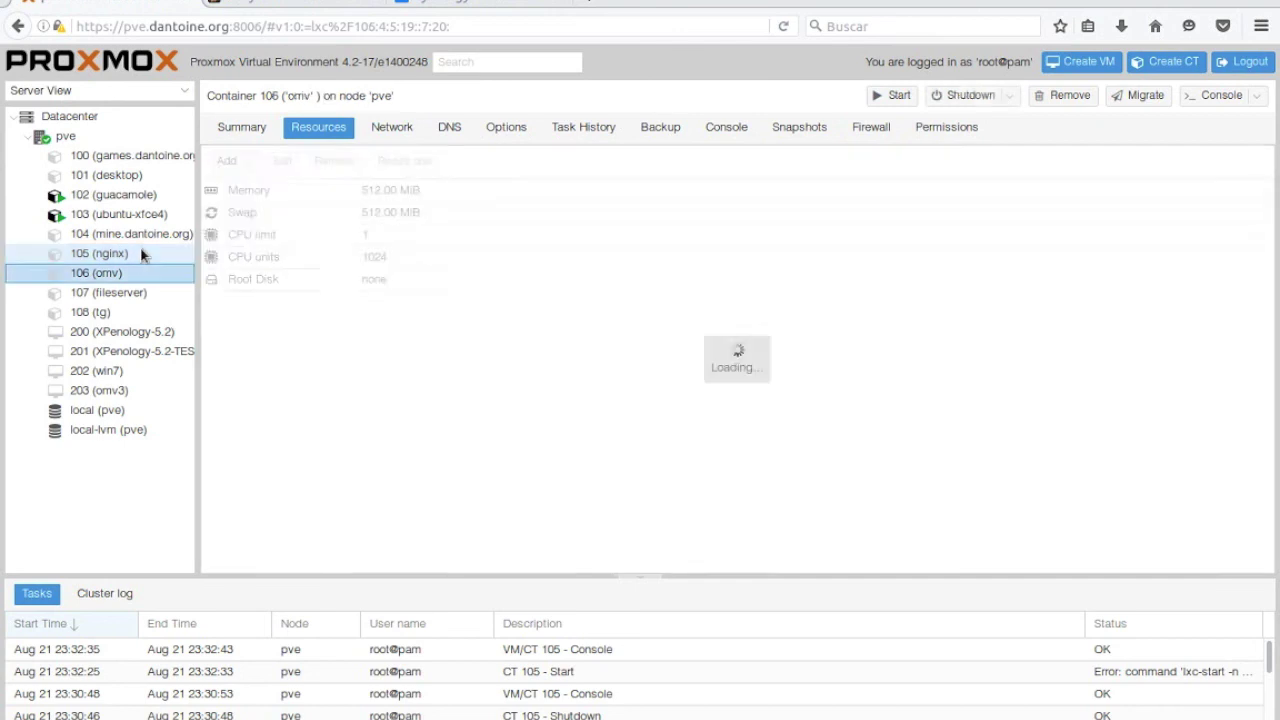
{"action": "left_click", "coordinate": [141, 255]}
{"action": "left_click", "coordinate": [390, 302]}
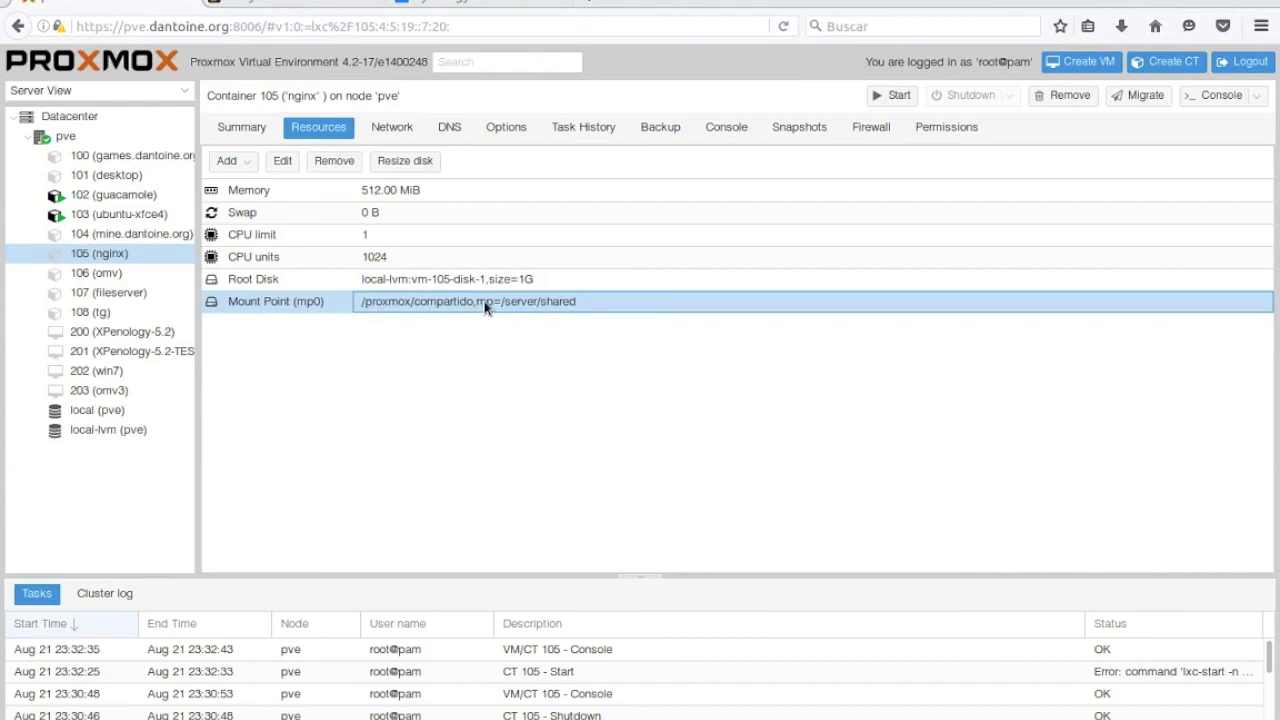
{"action": "double_click", "coordinate": [553, 305]}
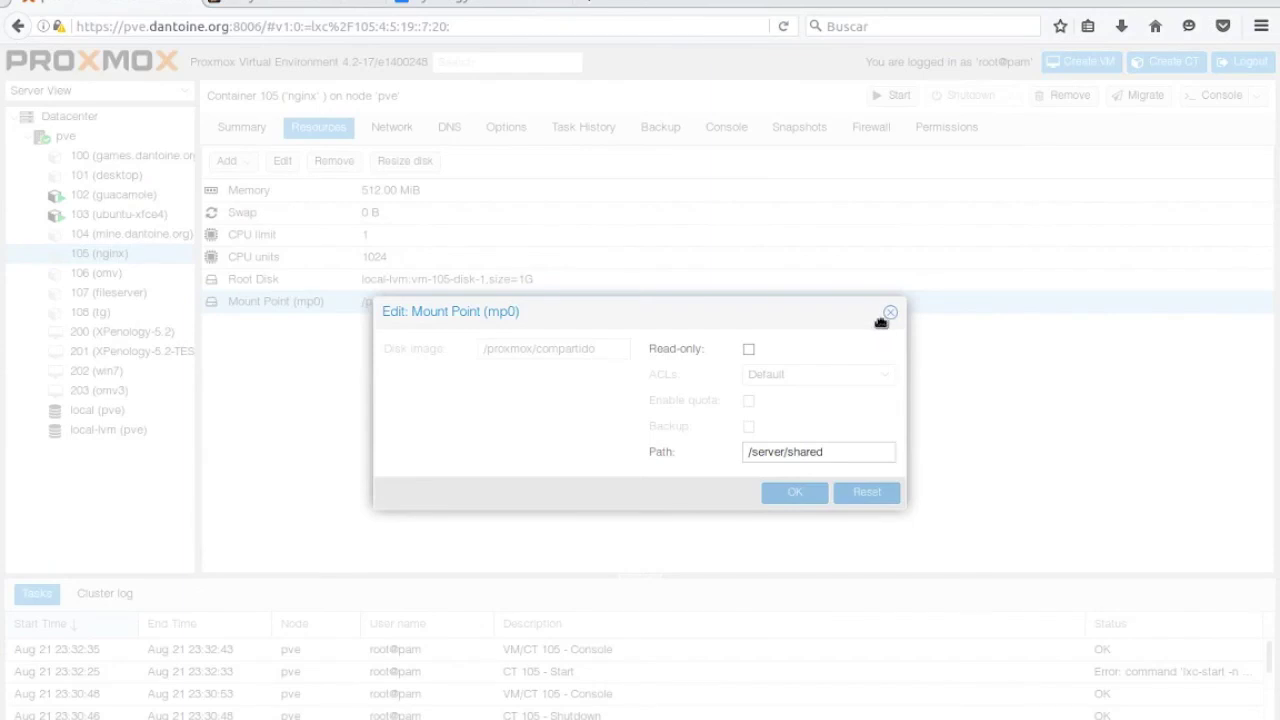
{"action": "left_click", "coordinate": [884, 316]}
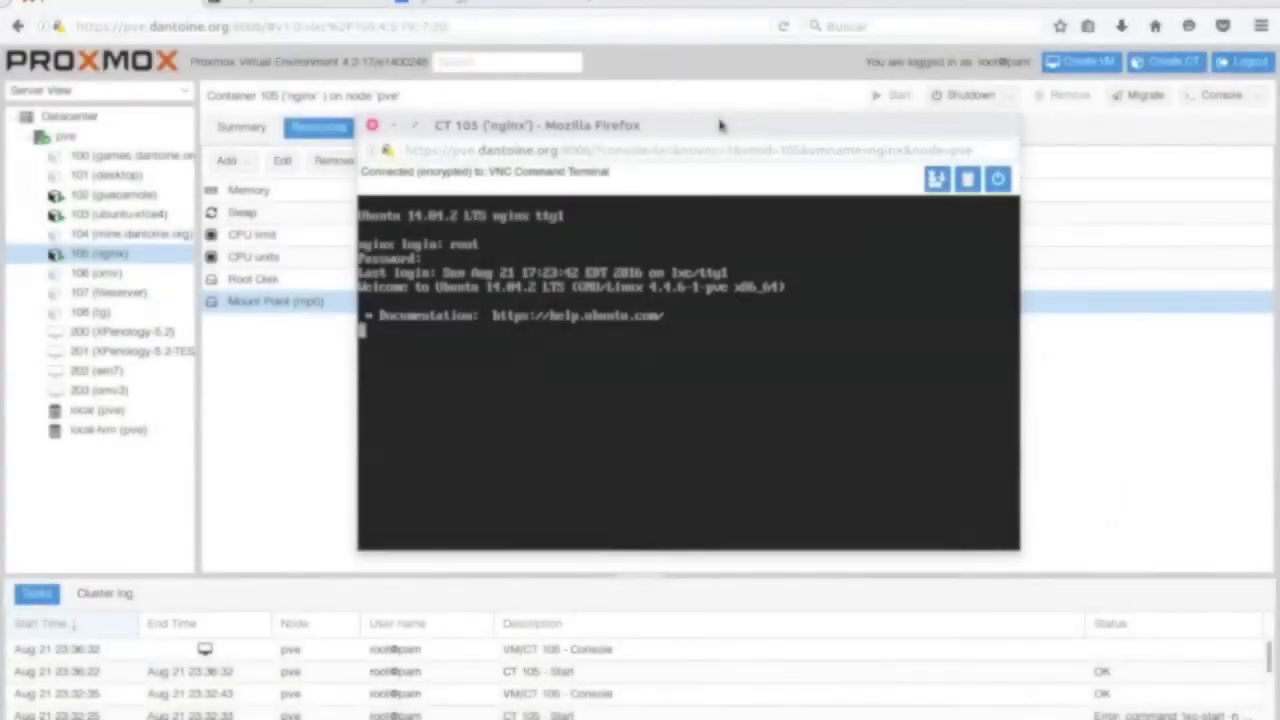
- List the root directory of container 105 in long format and move its console aside to uncover the resource list
{"action": "type", "text": "ls / -l"}
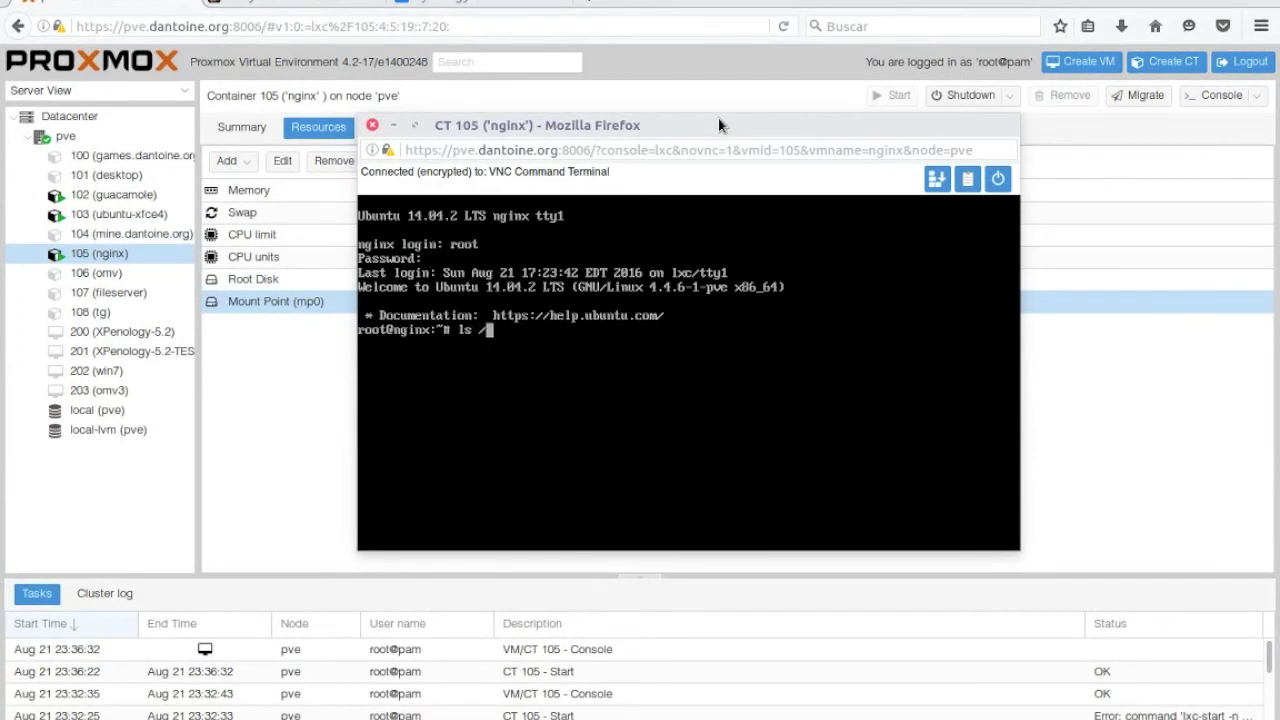
{"action": "key", "text": "Return"}
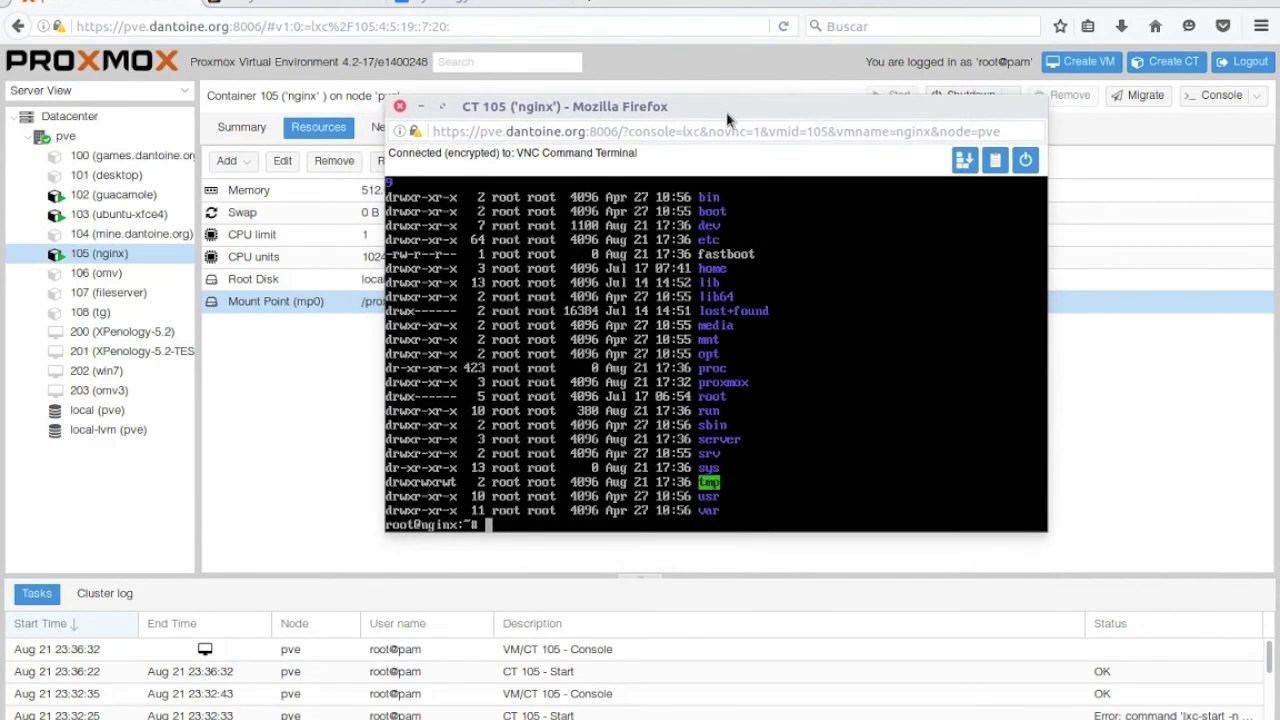
{"action": "left_click_drag", "start_coordinate": [728, 119], "coordinate": [938, 129]}
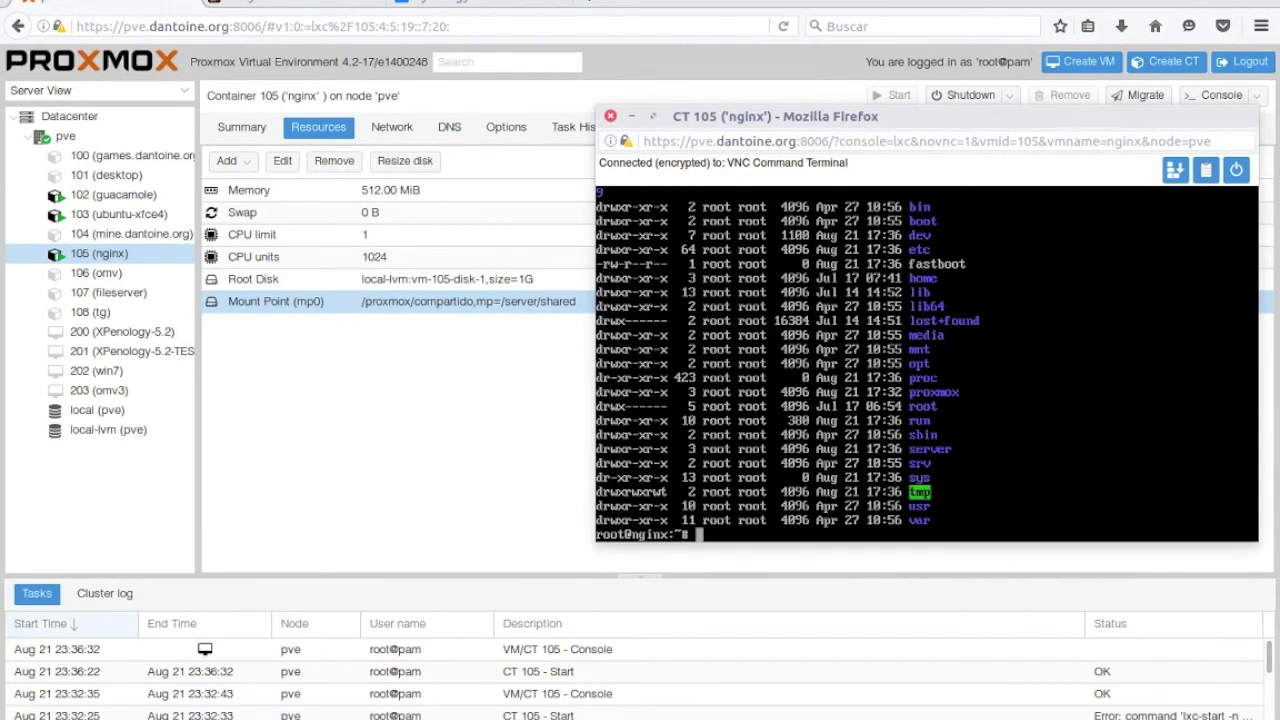
- Change to /server in the container console and list its contents, including a long listing with hidden entries
{"action": "type", "text": "cd server"}
{"action": "key", "text": "Return"}
{"action": "type", "text": "cd /server"}
{"action": "key", "text": "Return"}
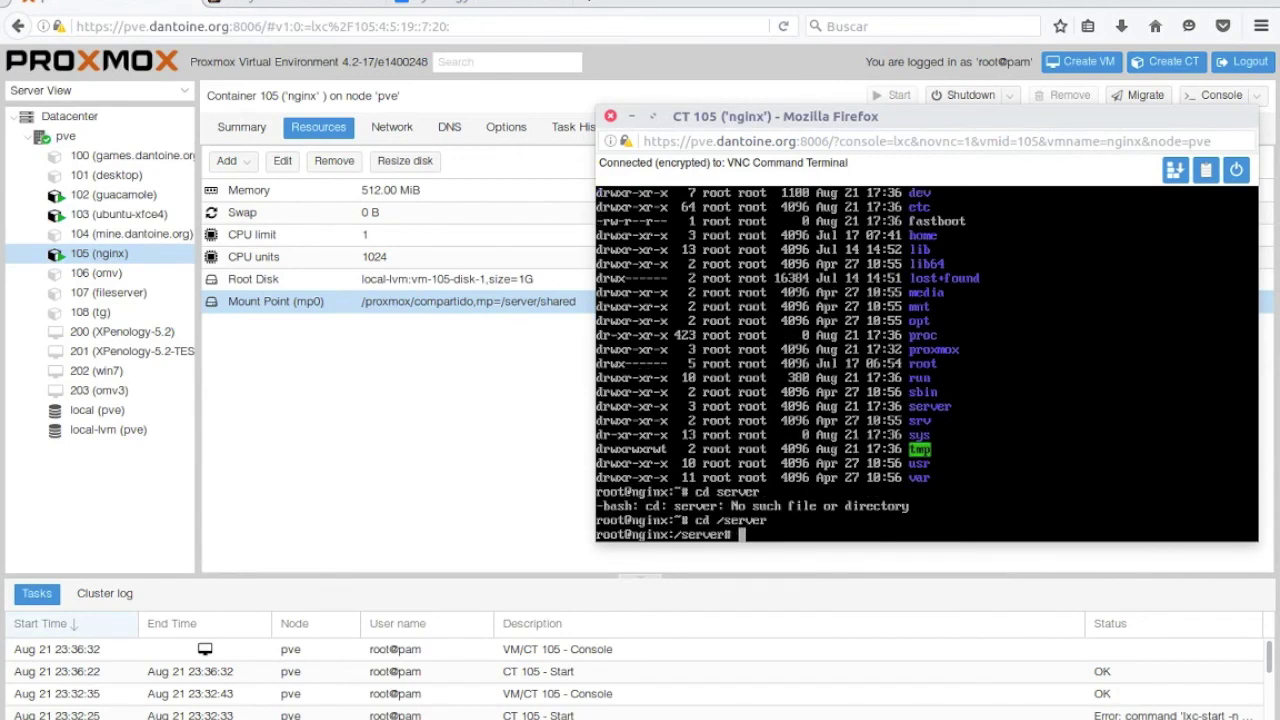
{"action": "type", "text": "ls"}
{"action": "key", "text": "Return"}
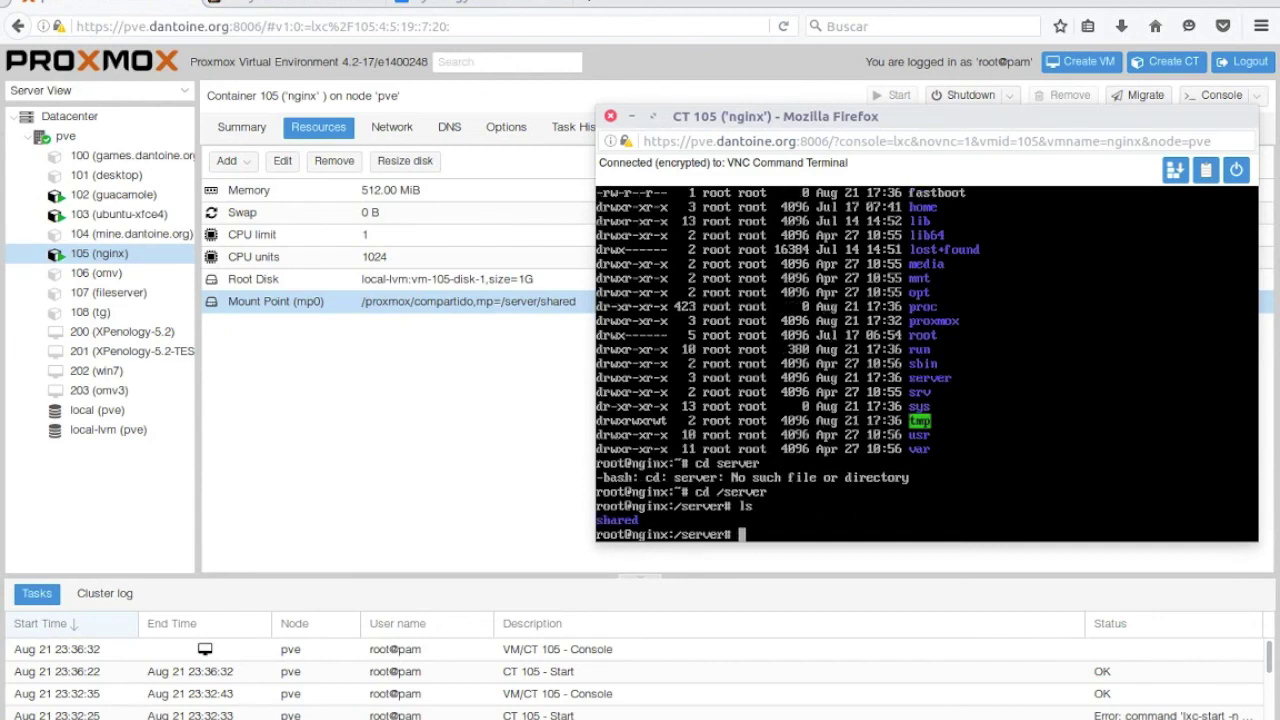
{"action": "type", "text": "ls -la"}
{"action": "key", "text": "Return"}
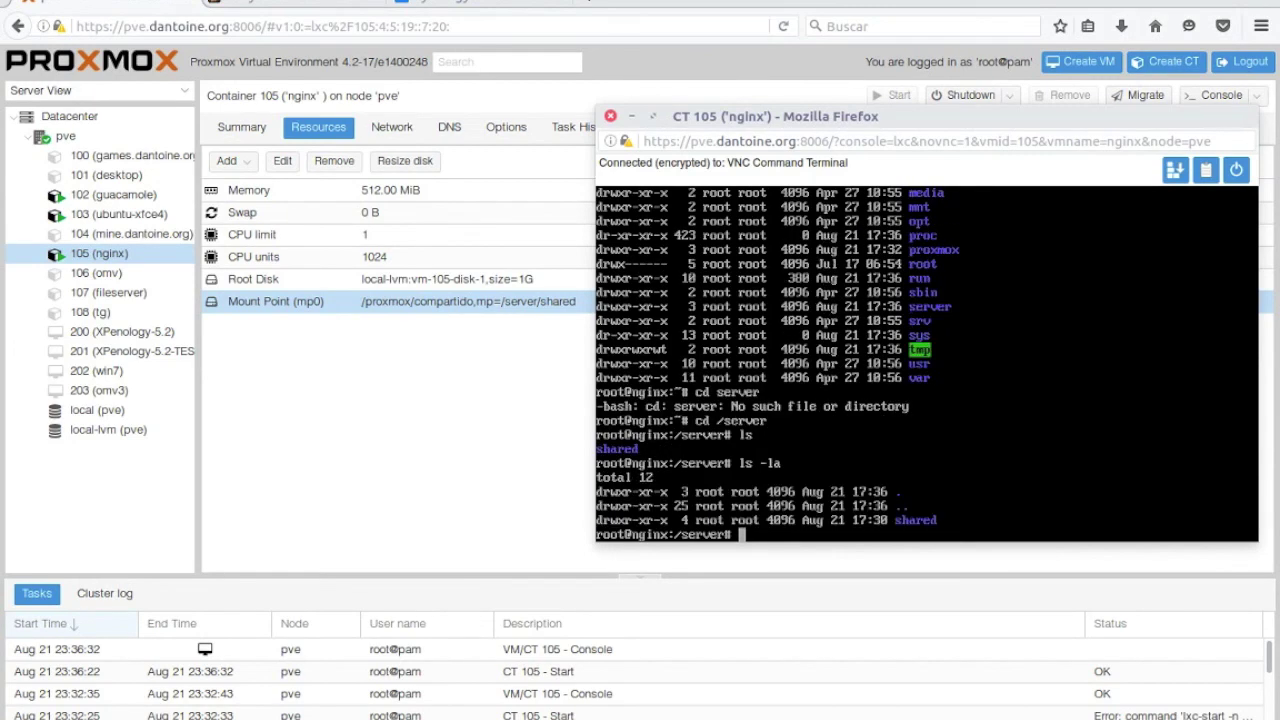
- Enter the shared directory in the container and list its contents in long format with hidden entries
{"action": "type", "text": "cd shared"}
{"action": "key", "text": "Return"}
{"action": "type", "text": "ls -la"}
{"action": "key", "text": "Return"}
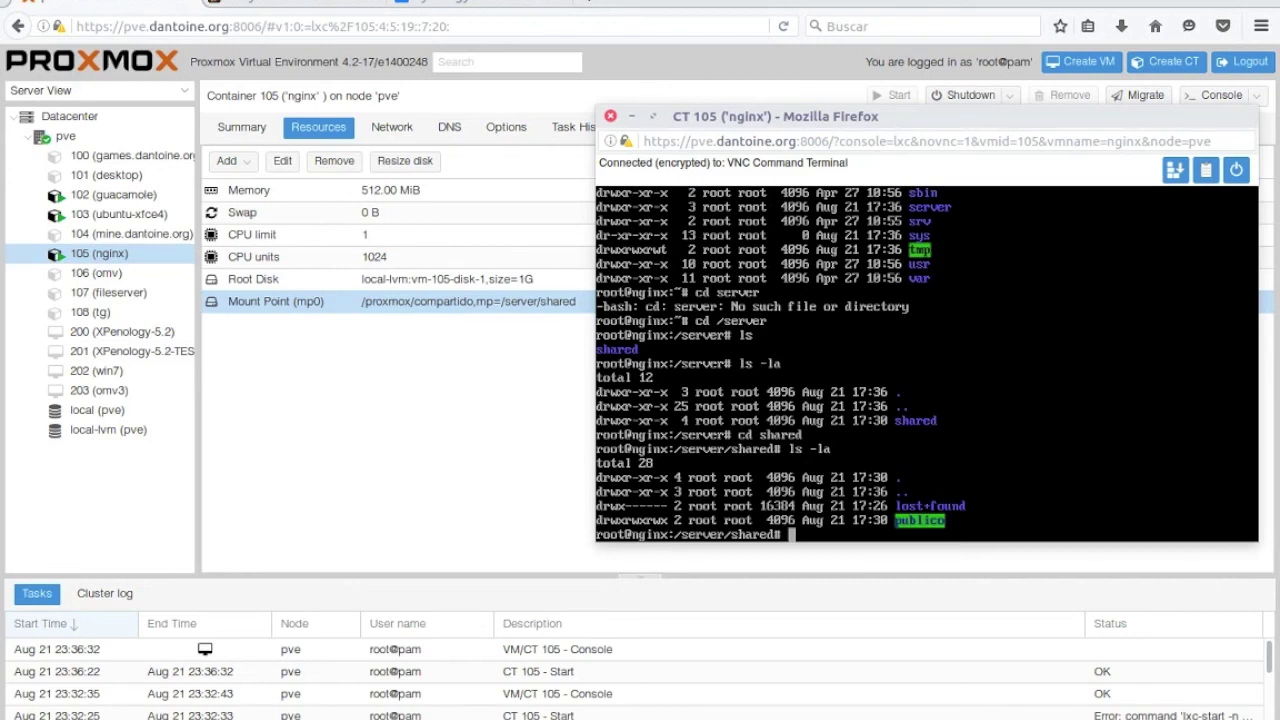
- Enter the publico directory in the container and list its files
{"action": "type", "text": "cd publico"}
{"action": "key", "text": "Return"}
{"action": "type", "text": "ls"}
{"action": "key", "text": "Return"}
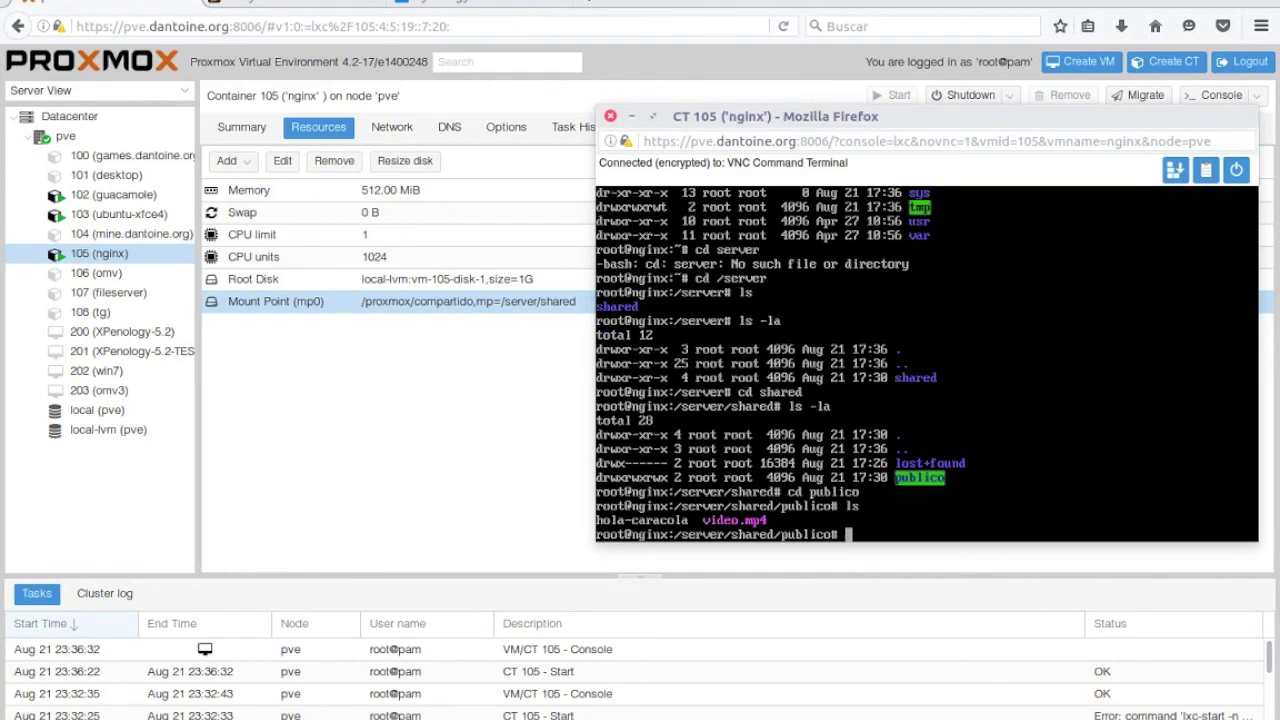
{"action": "type", "text": "cat ho"}
{"action": "key", "text": "Tab"}
{"action": "key", "text": "BackSpace"}
{"action": "key", "text": "BackSpace"}
{"action": "key", "text": "BackSpace"}
{"action": "key", "text": "BackSpace"}
{"action": "key", "text": "BackSpace"}
{"action": "key", "text": "BackSpace"}
{"action": "key", "text": "BackSpace"}
{"action": "key", "text": "BackSpace"}
{"action": "key", "text": "BackSpace"}
{"action": "key", "text": "BackSpace"}
{"action": "key", "text": "BackSpace"}
{"action": "key", "text": "BackSpace"}
{"action": "key", "text": "BackSpace"}
{"action": "key", "text": "BackSpace"}
{"action": "key", "text": "BackSpace"}
{"action": "key", "text": "BackSpace"}
{"action": "key", "text": "BackSpace"}
{"action": "key", "text": "BackSpace"}
- Open hola-caracola in nano inside the container, write "hola tio!", and save the file
{"action": "type", "text": "nano hola"}
{"action": "key", "text": "Tab"}
{"action": "key", "text": "Return"}
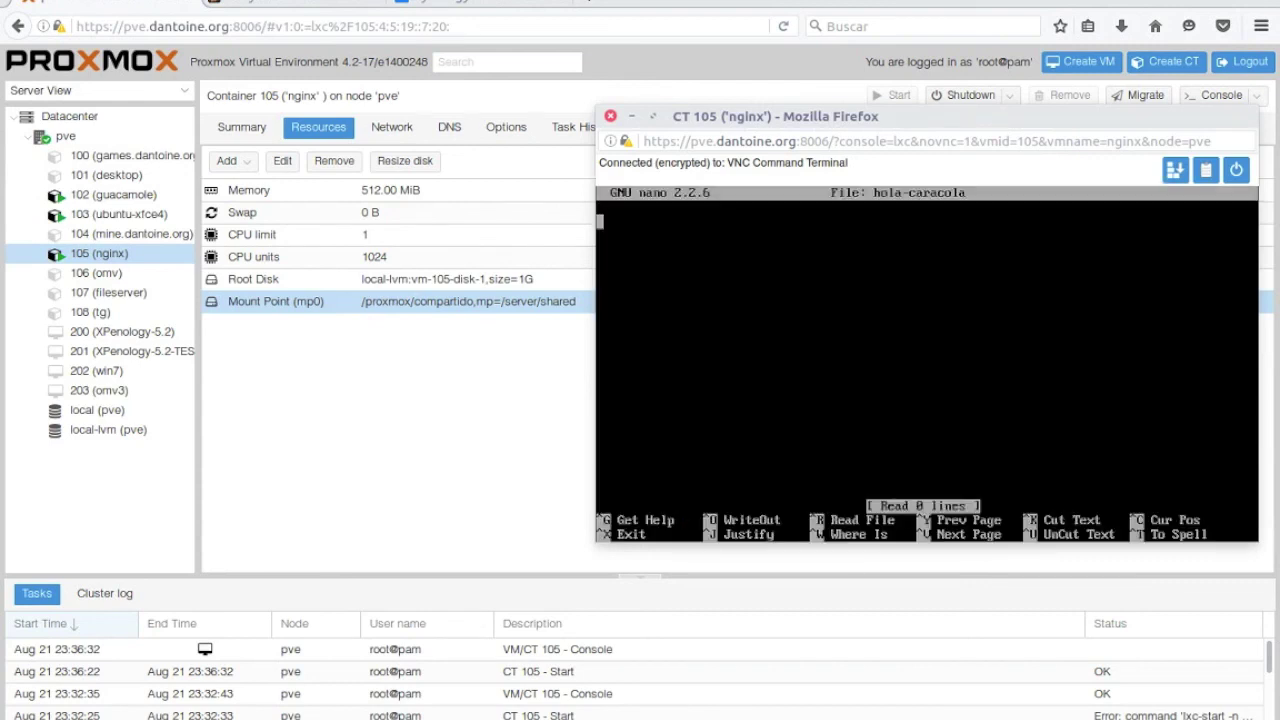
{"action": "type", "text": "hi"}
{"action": "type", "text": "la tio!"}
{"action": "key", "text": "ctrl+x"}
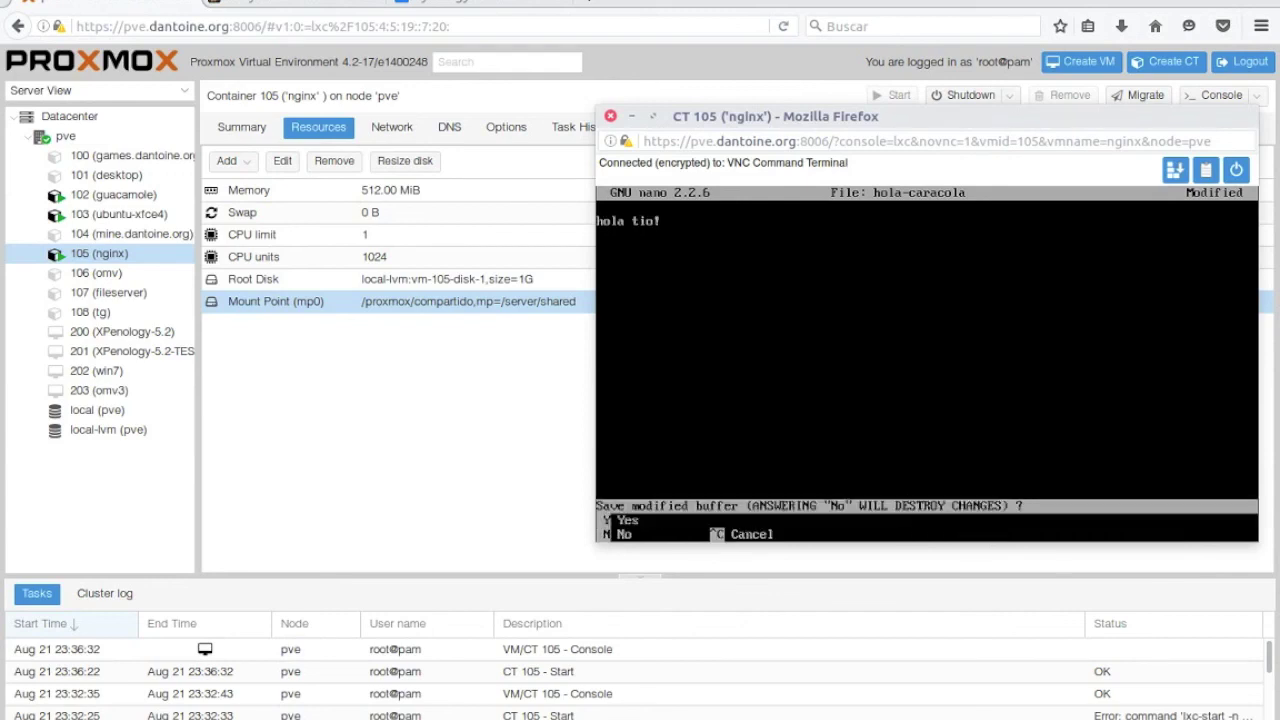
{"action": "key", "text": "y"}
{"action": "key", "text": "Return"}
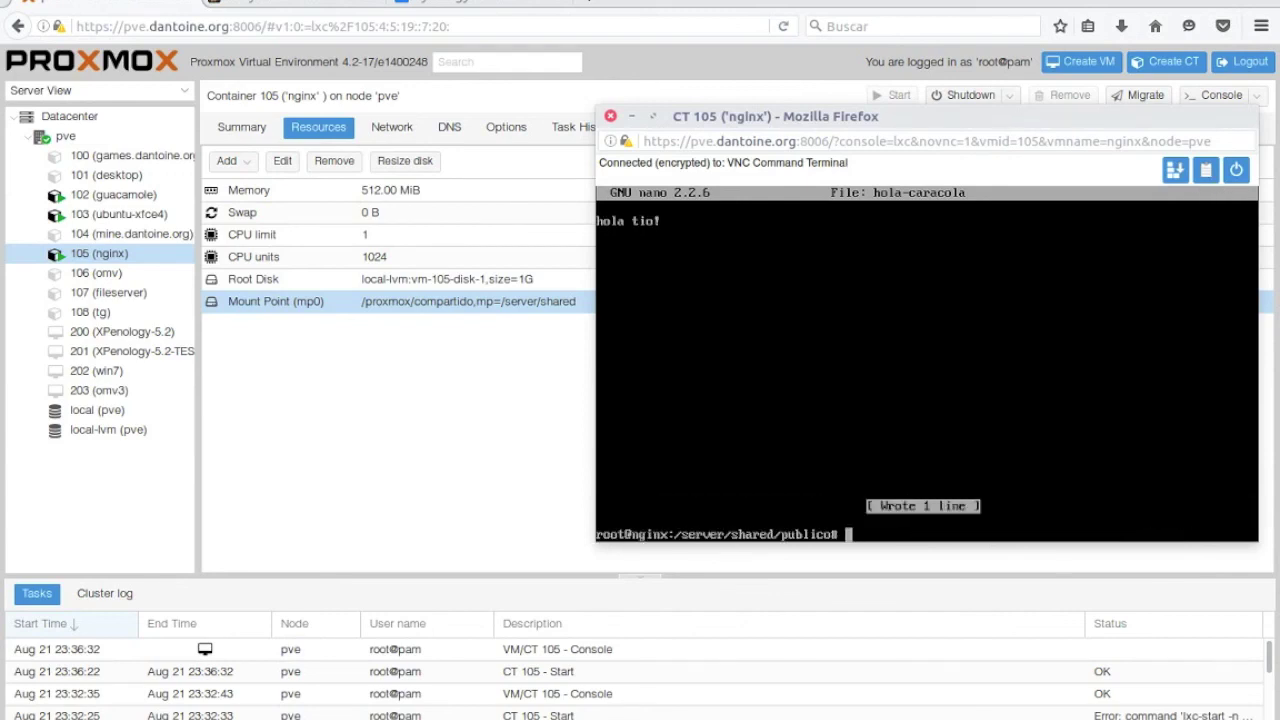
- Switch to the Proxmox host's terminal
{"action": "key", "text": "alt+Tab"}
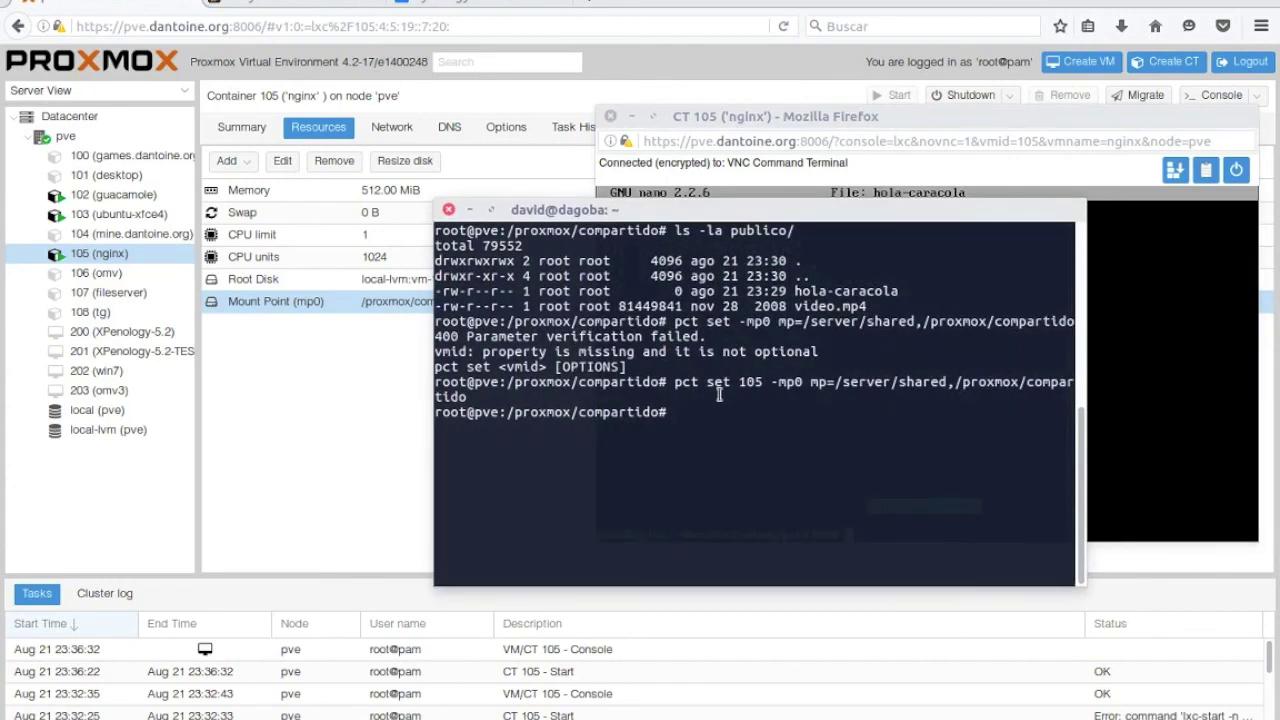
{"action": "type", "text": "cat"}
{"action": "key", "text": "BackSpace"}
{"action": "key", "text": "BackSpace"}
{"action": "key", "text": "BackSpace"}
{"action": "key", "text": "BackSpace"}
- Open publico/hola-caracola in nano on the host to check its text, and exit without changes
{"action": "type", "text": "nano p"}
{"action": "key", "text": "Tab"}
{"action": "type", "text": "ho"}
{"action": "key", "text": "Tab"}
{"action": "key", "text": "Return"}
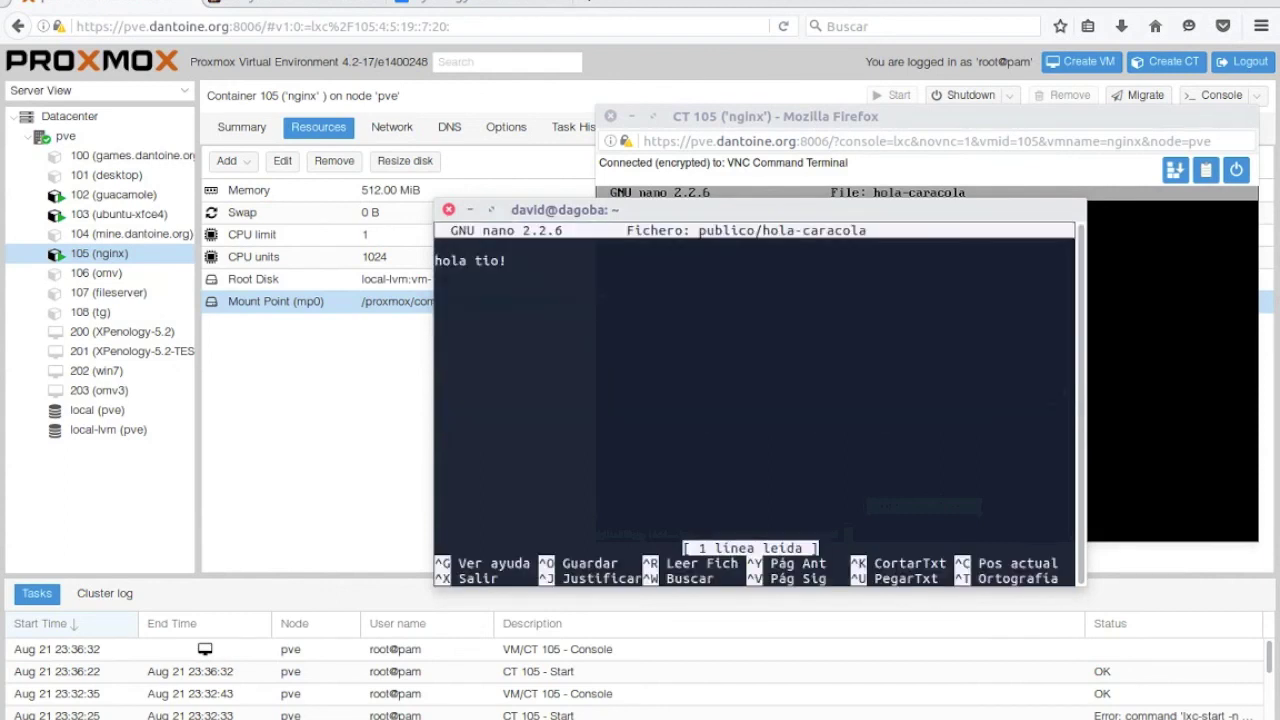
{"action": "key", "text": "ctrl+x"}
{"action": "key", "text": "ctrl+c"}
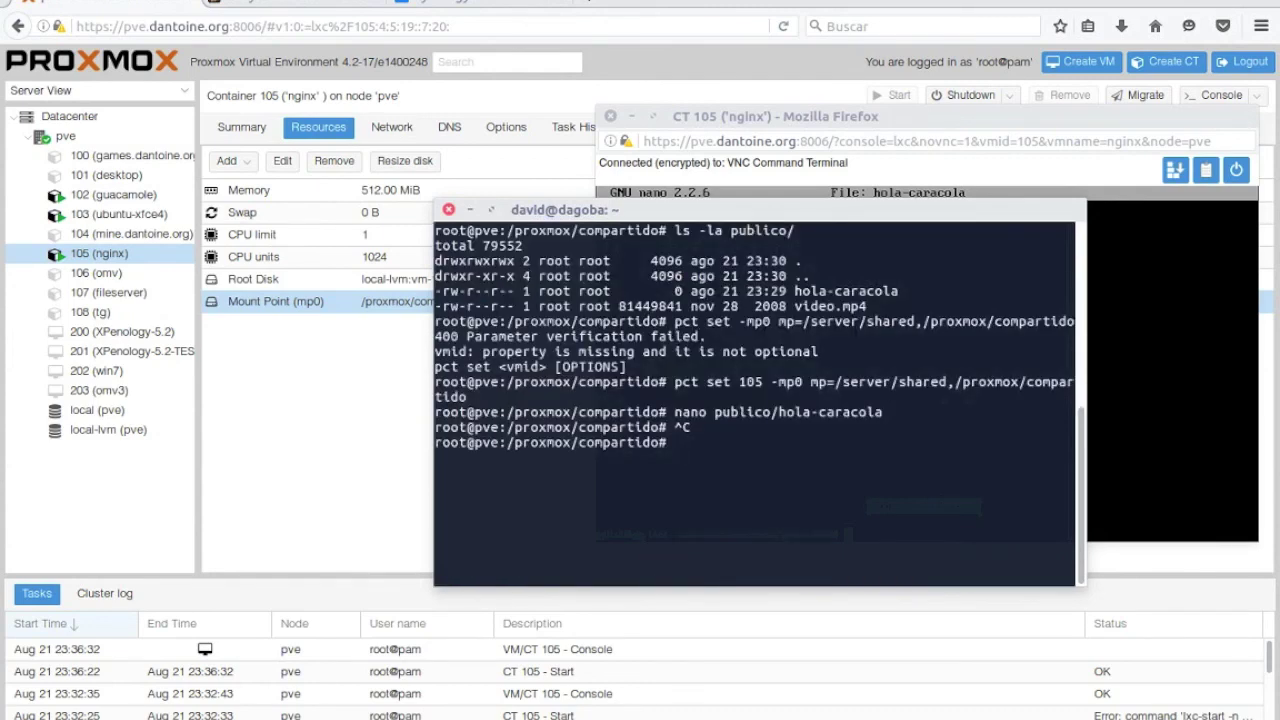
- List /proxmox/compartido on the host in long format with hidden entries and move the terminal off the resource list
{"action": "type", "text": "ls -la"}
{"action": "key", "text": "Return"}
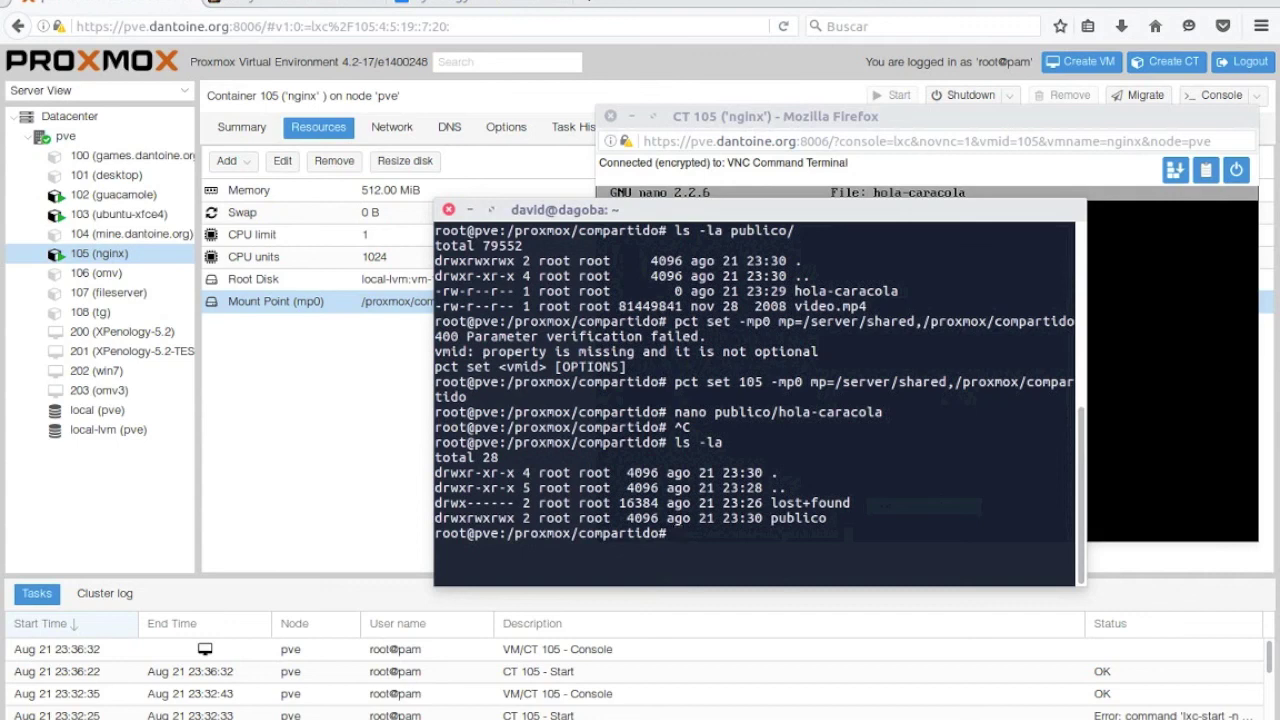
{"action": "left_click_drag", "start_coordinate": [800, 207], "coordinate": [728, 156]}
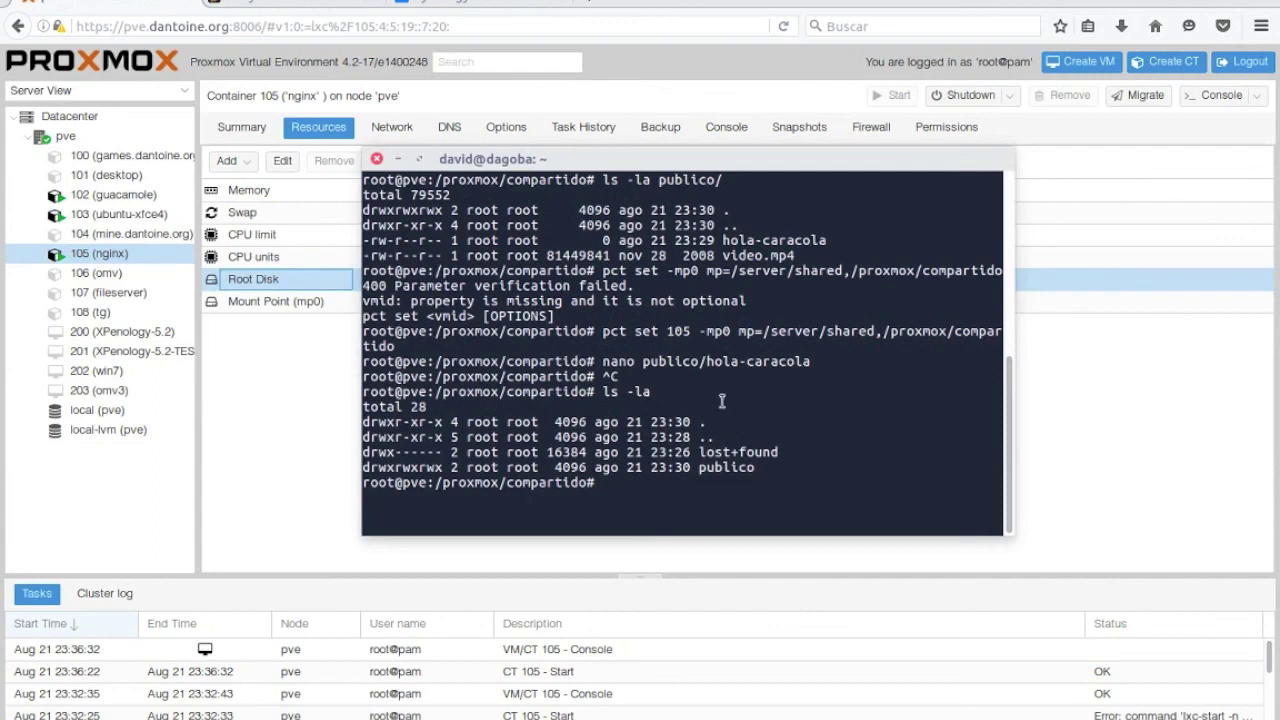
{"action": "left_click_drag", "start_coordinate": [488, 159], "coordinate": [692, 150]}
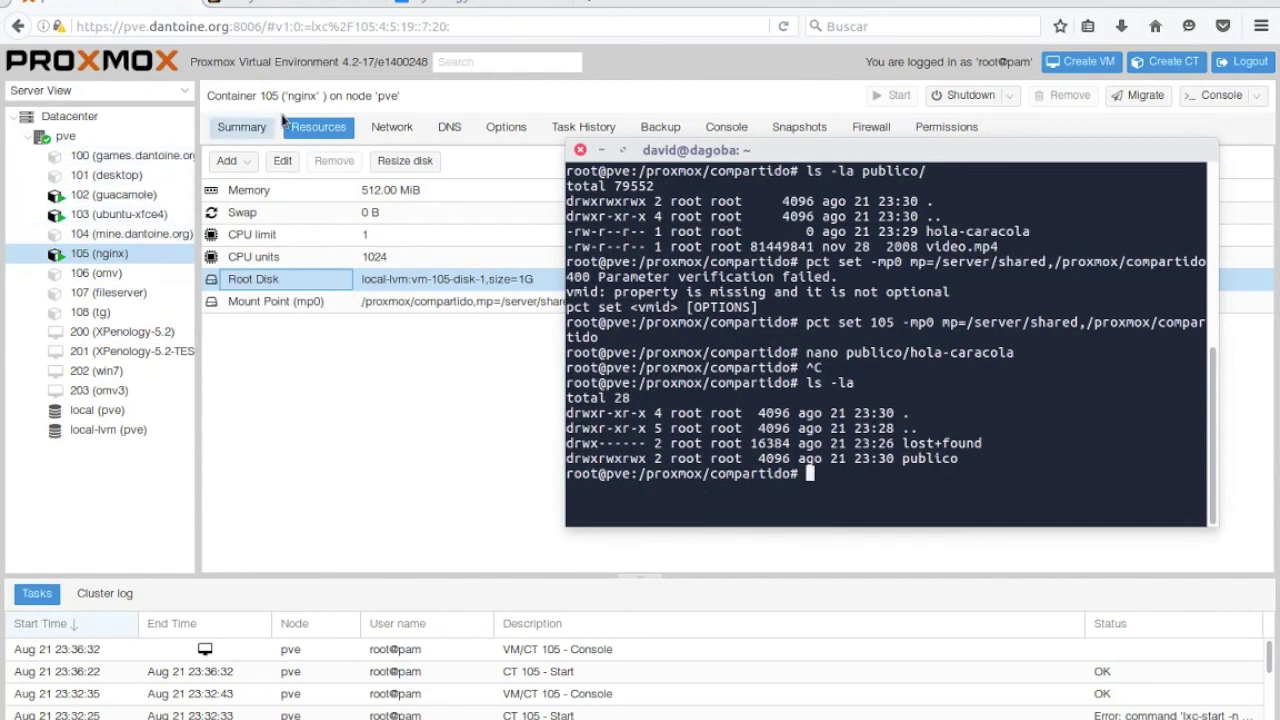
- Examine the resources of containers 100 and 104 and the contents of the local-lvm and local storages
{"action": "left_click", "coordinate": [115, 158]}
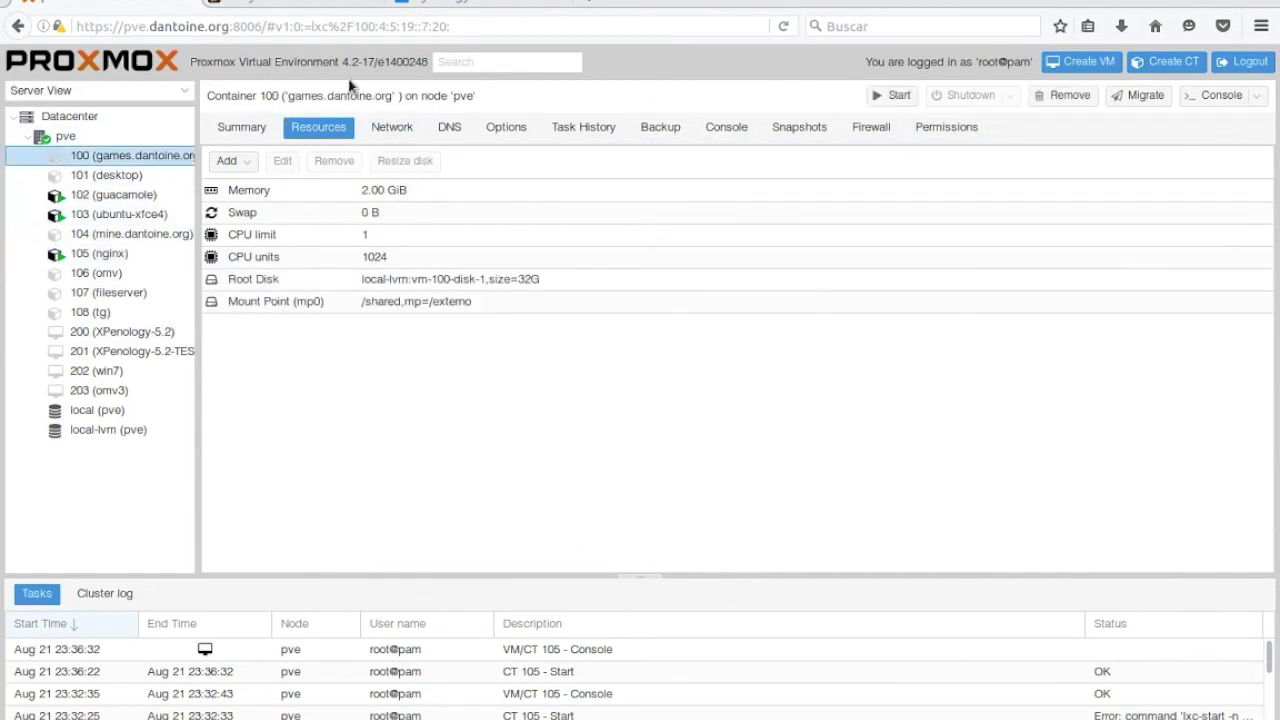
{"action": "left_click", "coordinate": [105, 429]}
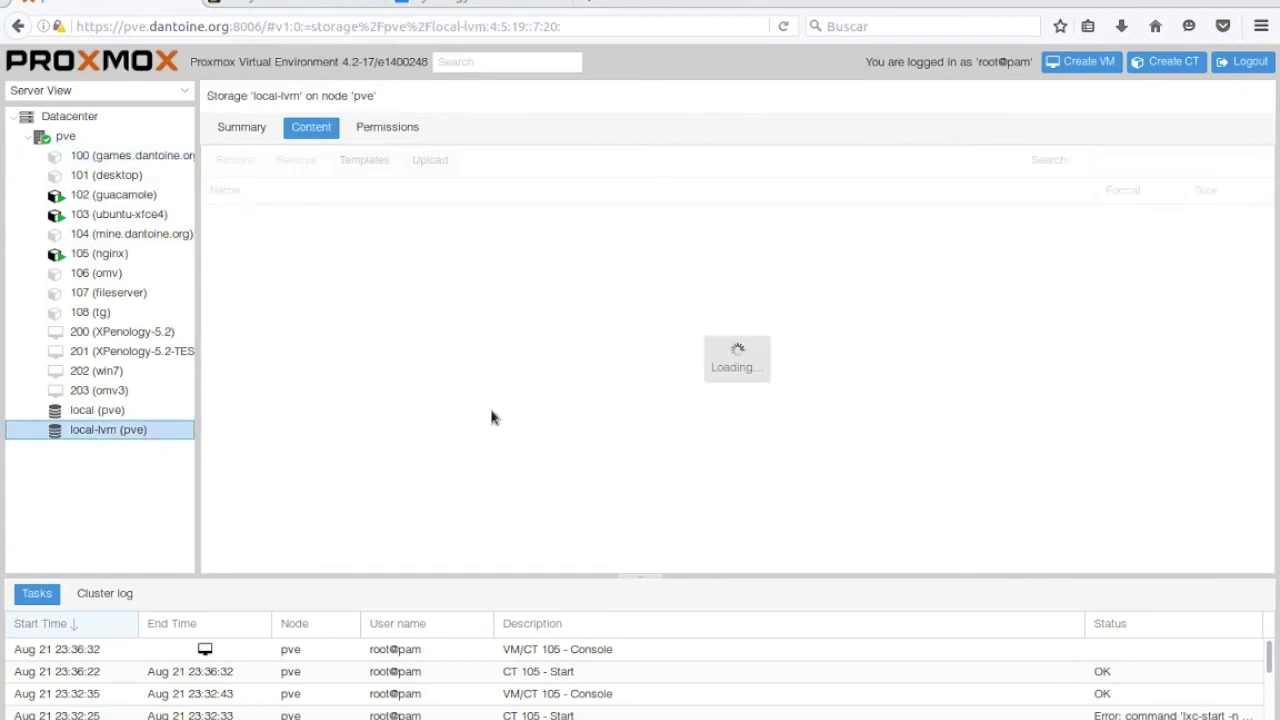
{"action": "left_click", "coordinate": [128, 409]}
{"action": "left_click", "coordinate": [484, 290]}
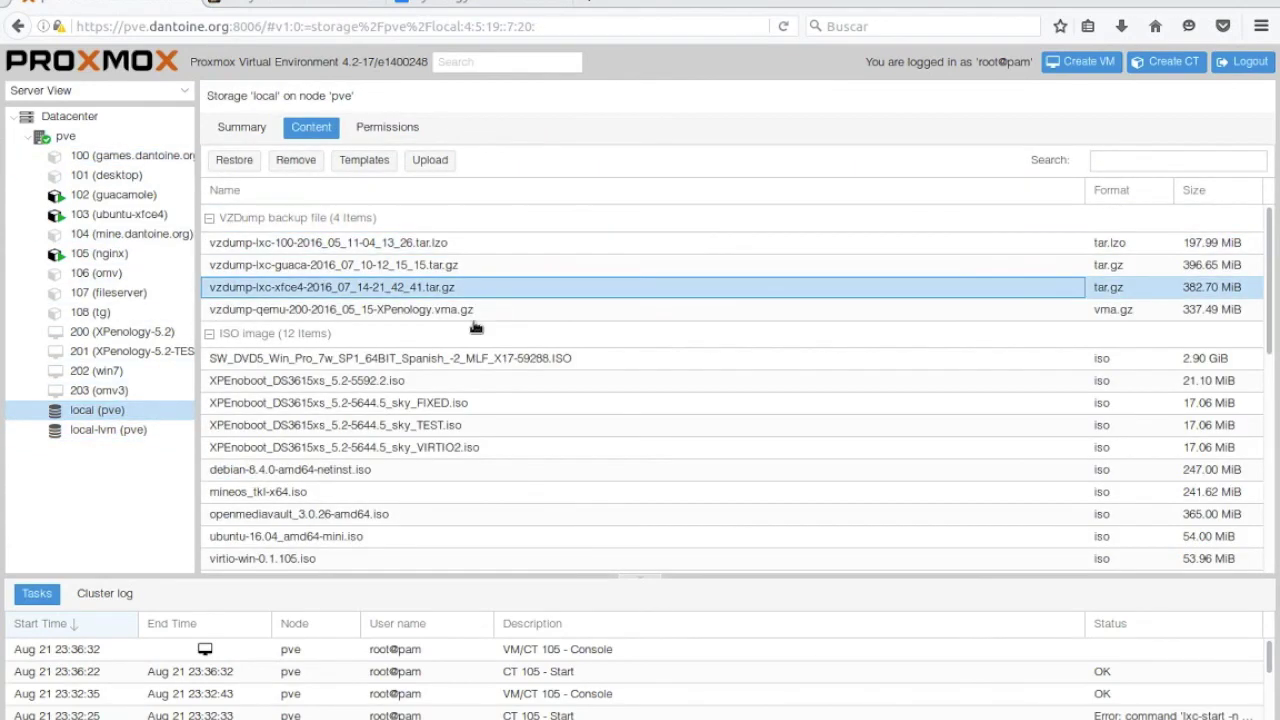
{"action": "left_click", "coordinate": [476, 330]}
{"action": "left_click", "coordinate": [372, 338]}
{"action": "scroll", "coordinate": [520, 354], "scroll_direction": "down", "scroll_amount": 2}
{"action": "scroll", "coordinate": [520, 354], "scroll_direction": "down", "scroll_amount": 3}
{"action": "scroll", "coordinate": [523, 351], "scroll_direction": "up", "scroll_amount": 4}
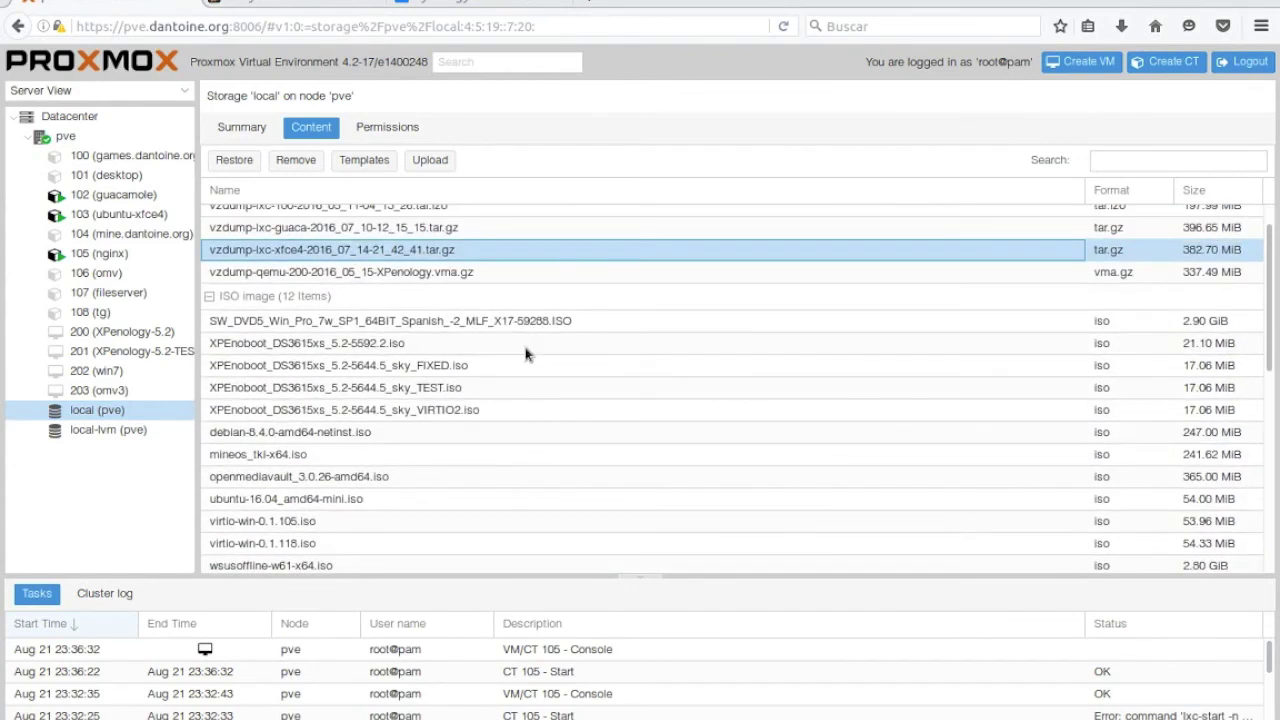
{"action": "left_click", "coordinate": [590, 330]}
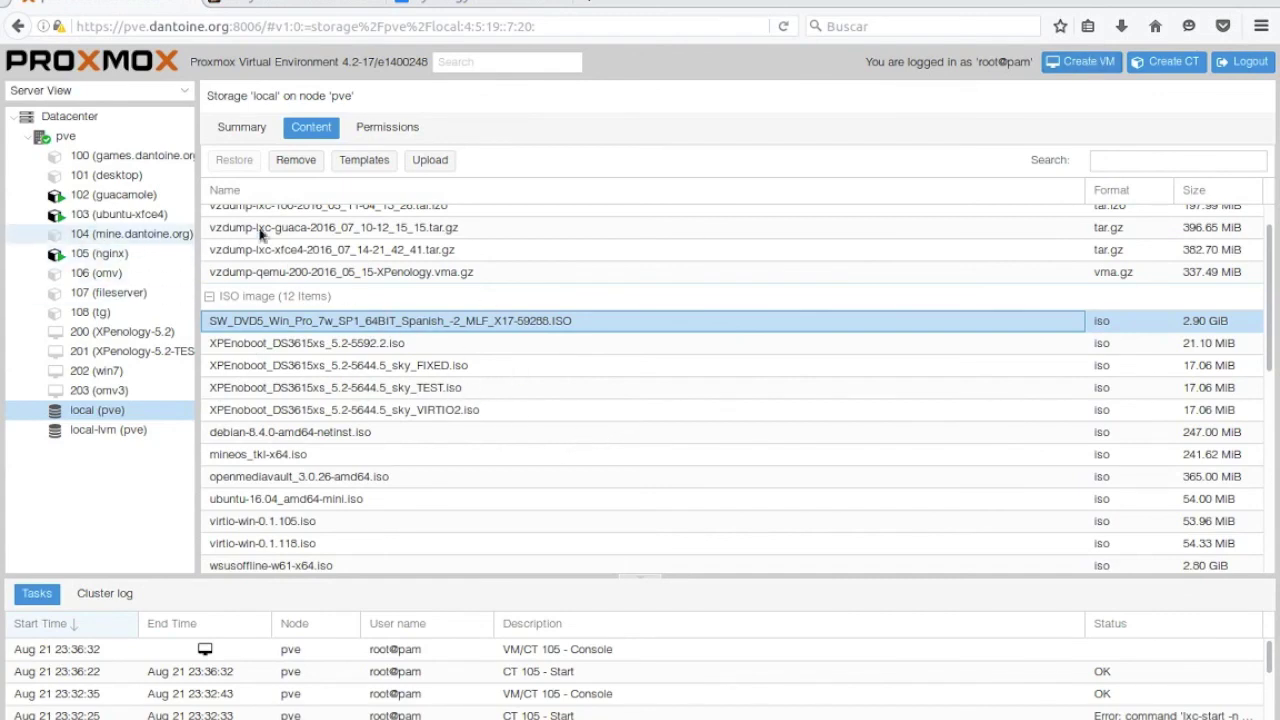
{"action": "left_click", "coordinate": [133, 234]}
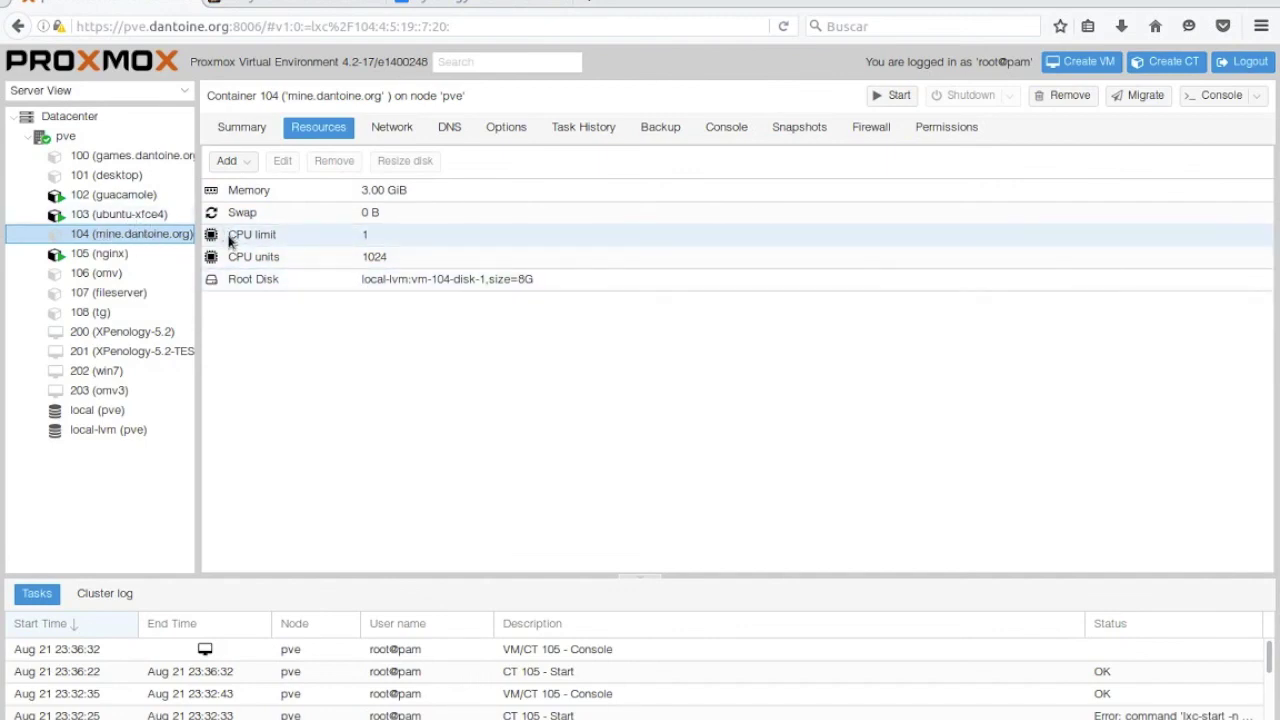
- Shut down container 103 (ubuntu-xfce4) and confirm the shutdown
{"action": "right_click", "coordinate": [148, 217]}
{"action": "left_click", "coordinate": [211, 272]}
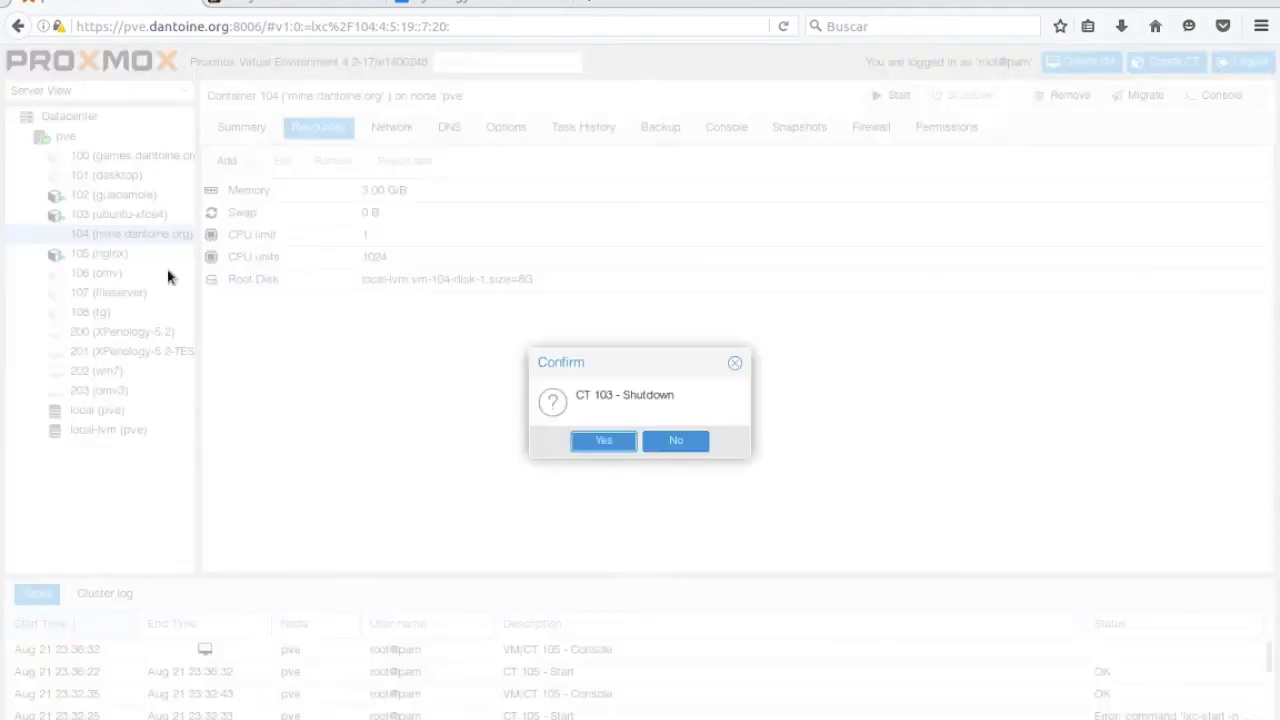
{"action": "left_click", "coordinate": [609, 443]}
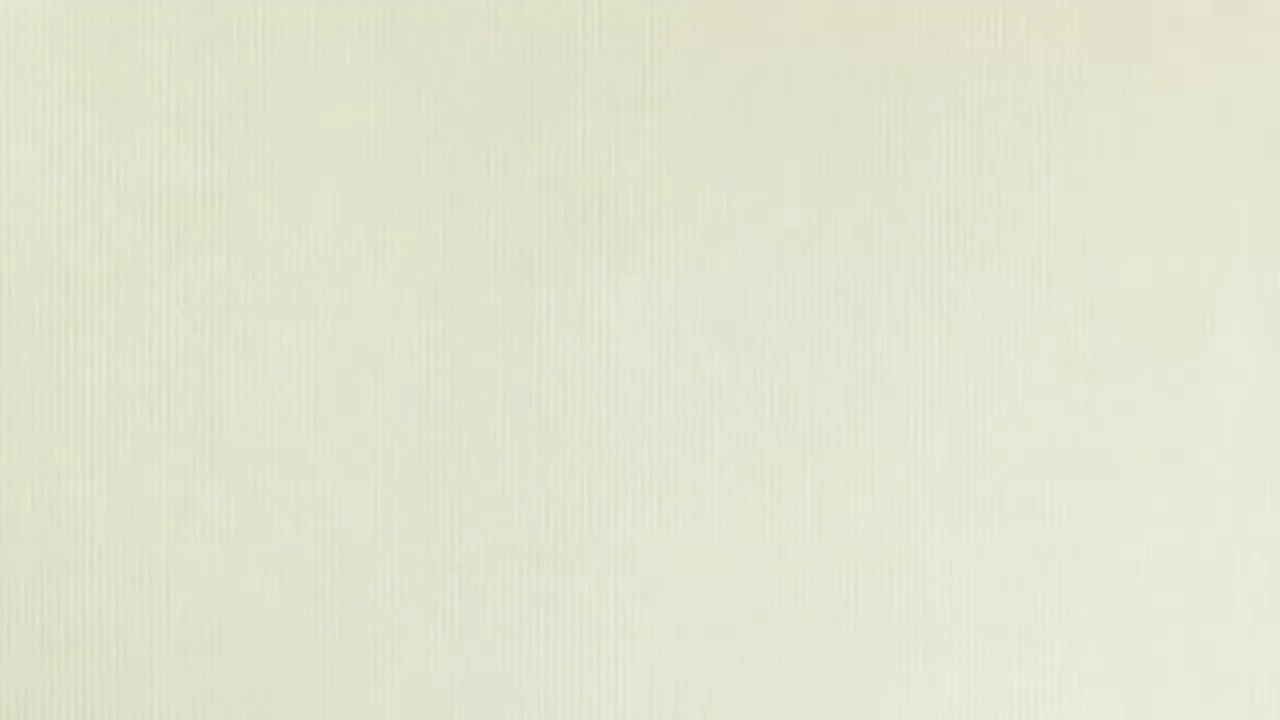